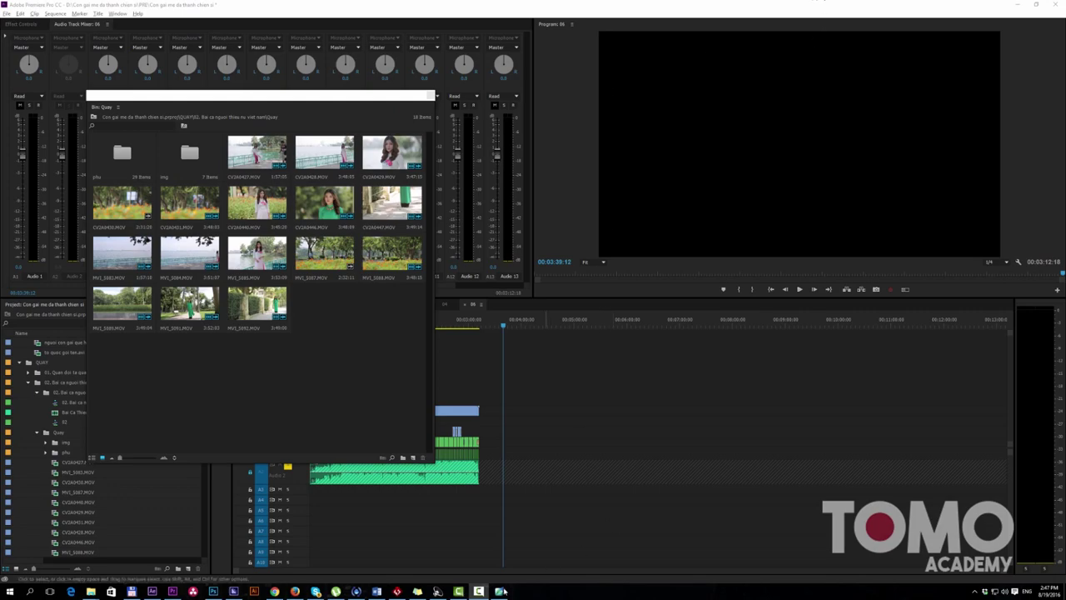
Bring KaraFun Studio to the front from the Windows taskbar, leaving Premiere Pro.
left_click(499, 592)
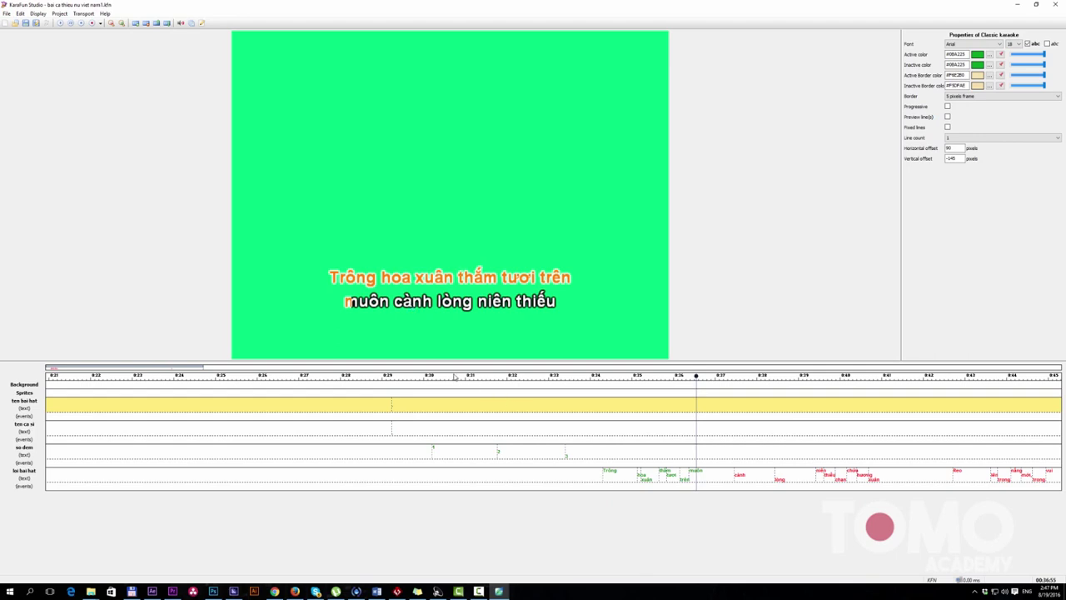
Move KaraFun's preview to the '3' countdown near 0:34, check Help > About, then return to Premiere.
left_click_drag(446, 379, 612, 389)
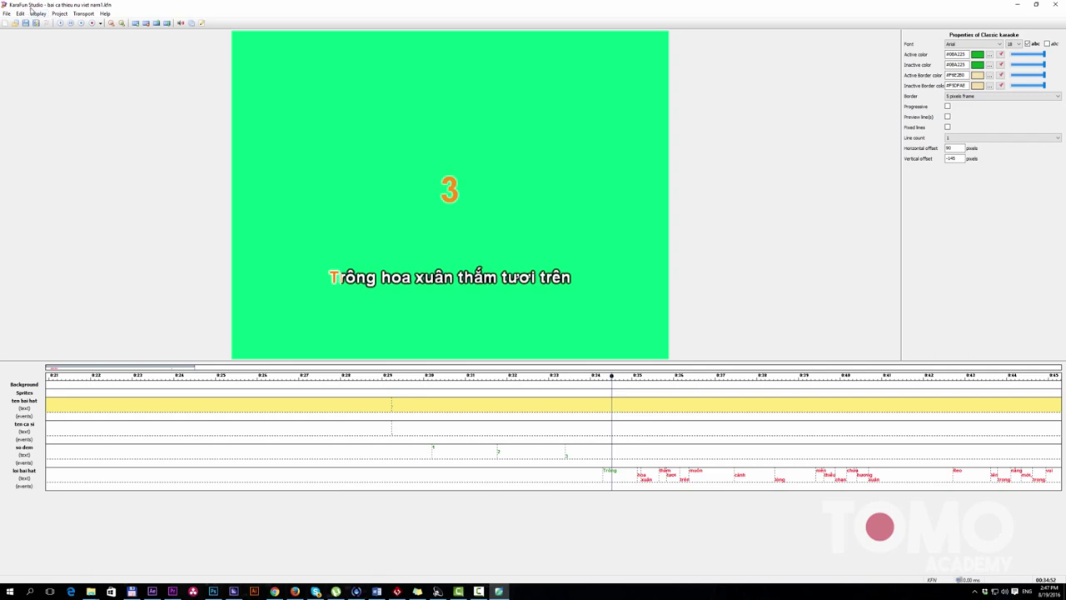
left_click(105, 14)
left_click(116, 55)
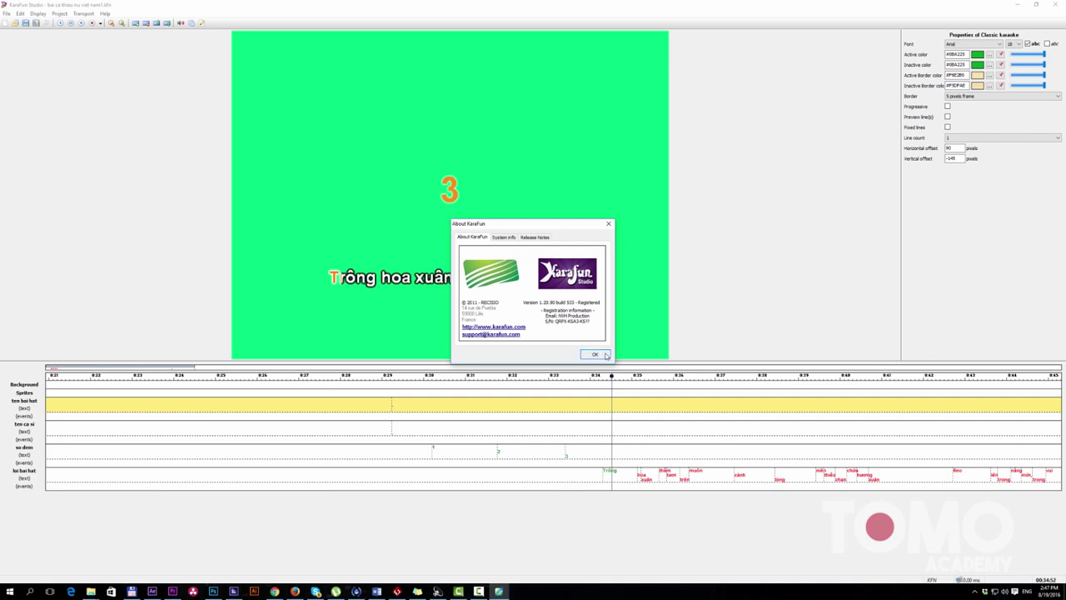
left_click(596, 356)
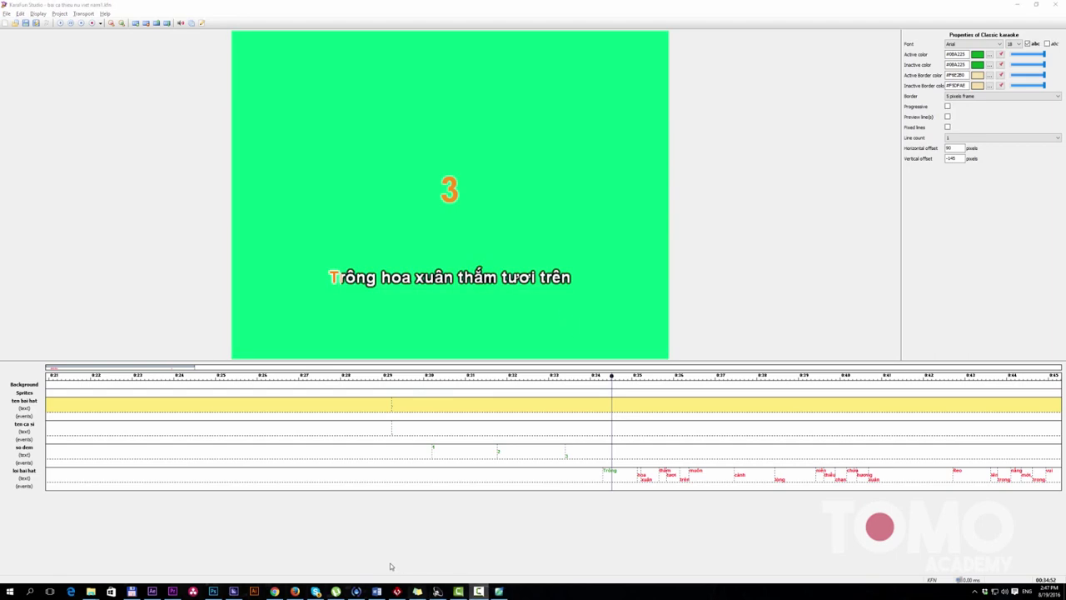
left_click(172, 591)
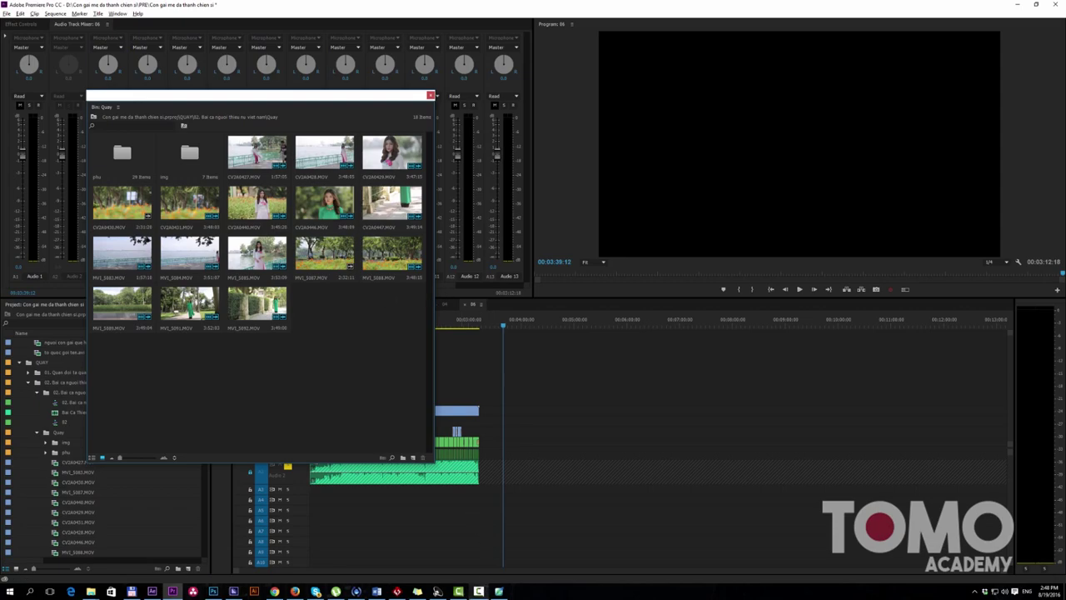
Load CV2A0429.MOV into the Source Monitor, move the Quay bin aside, and play it.
left_click(498, 591)
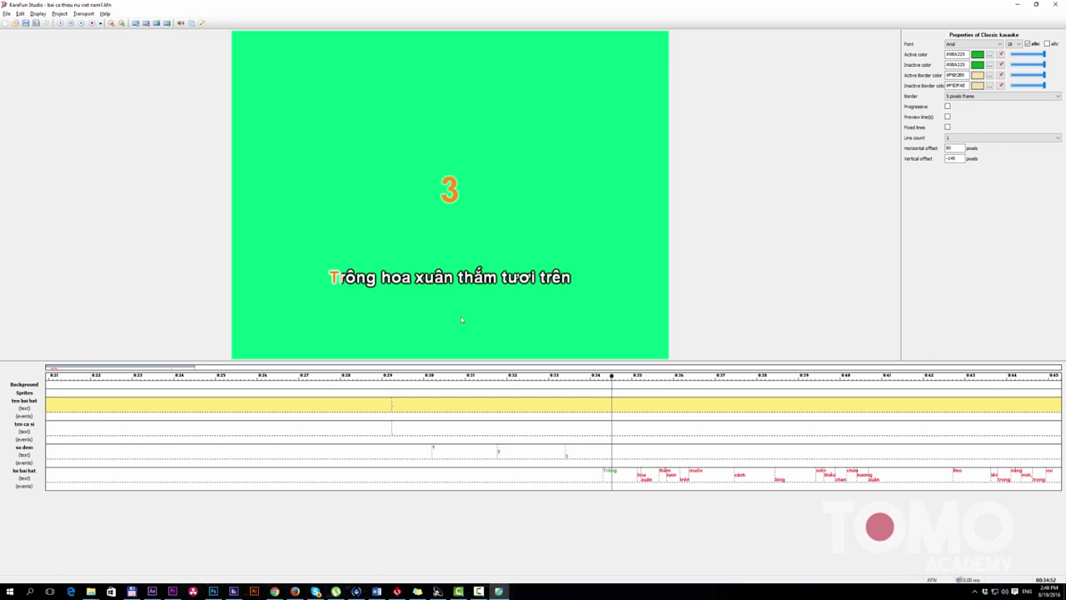
left_click(173, 592)
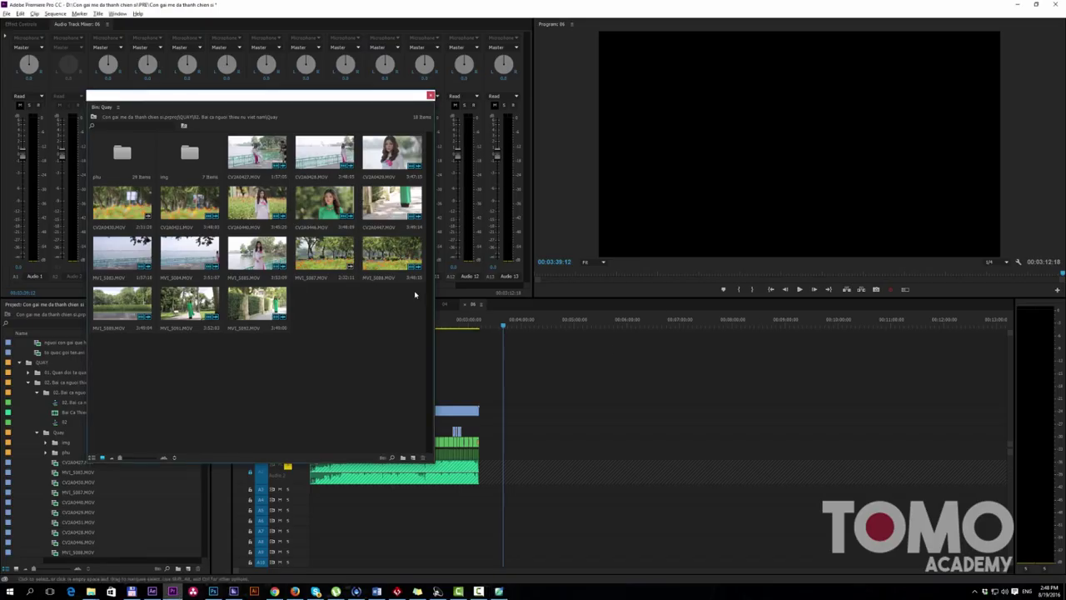
left_click(397, 162)
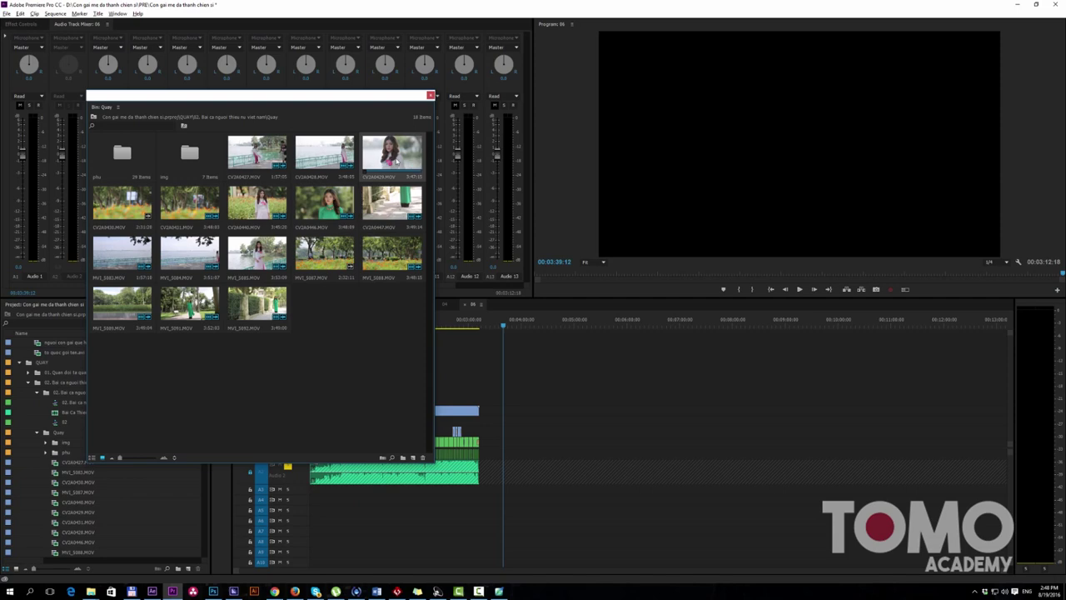
double_click(400, 156)
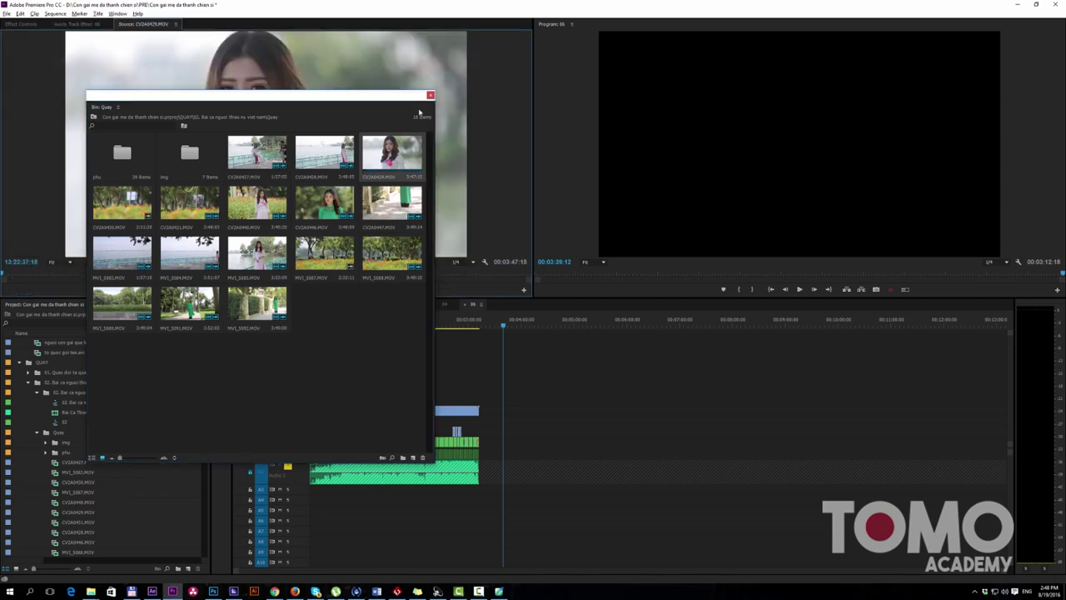
left_click_drag(419, 112, 786, 142)
left_click(259, 270)
key("space")
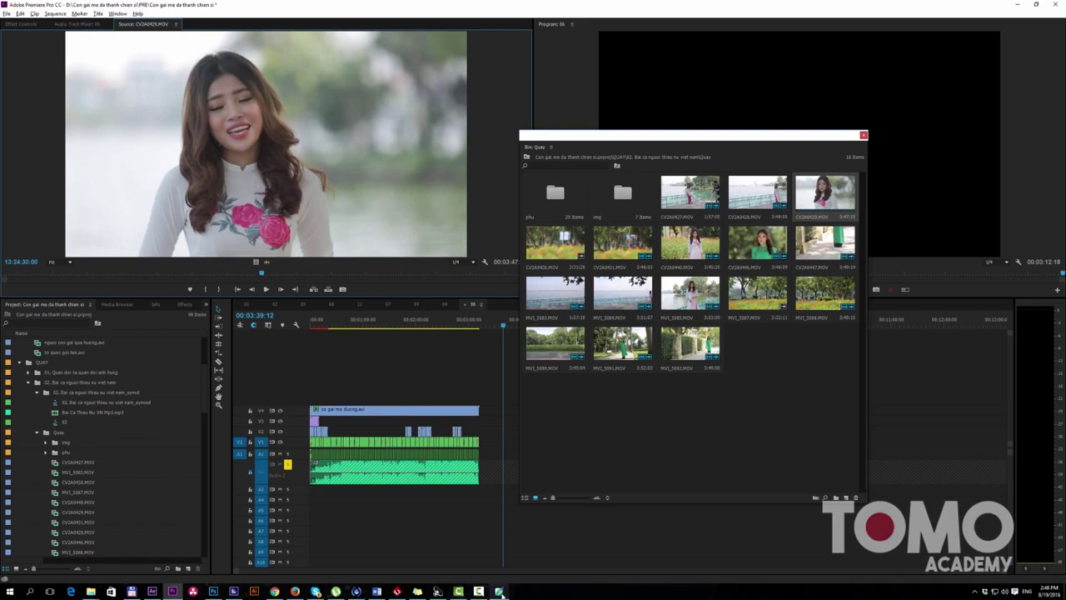
After a glance at KaraFun, cue the sequence to about 00:00:58:04.
left_click(499, 590)
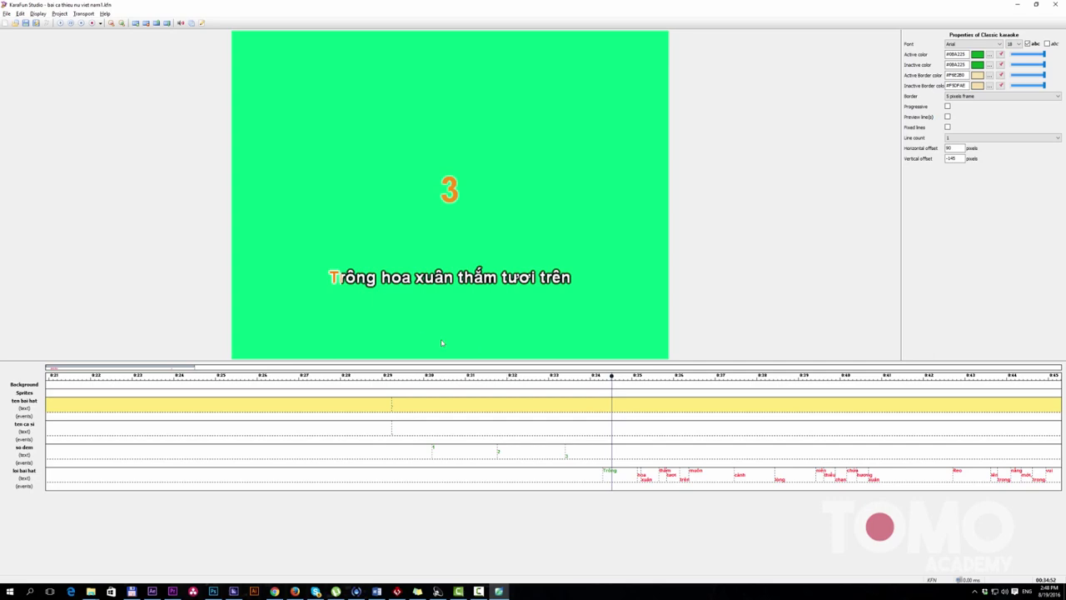
key("alt+Tab")
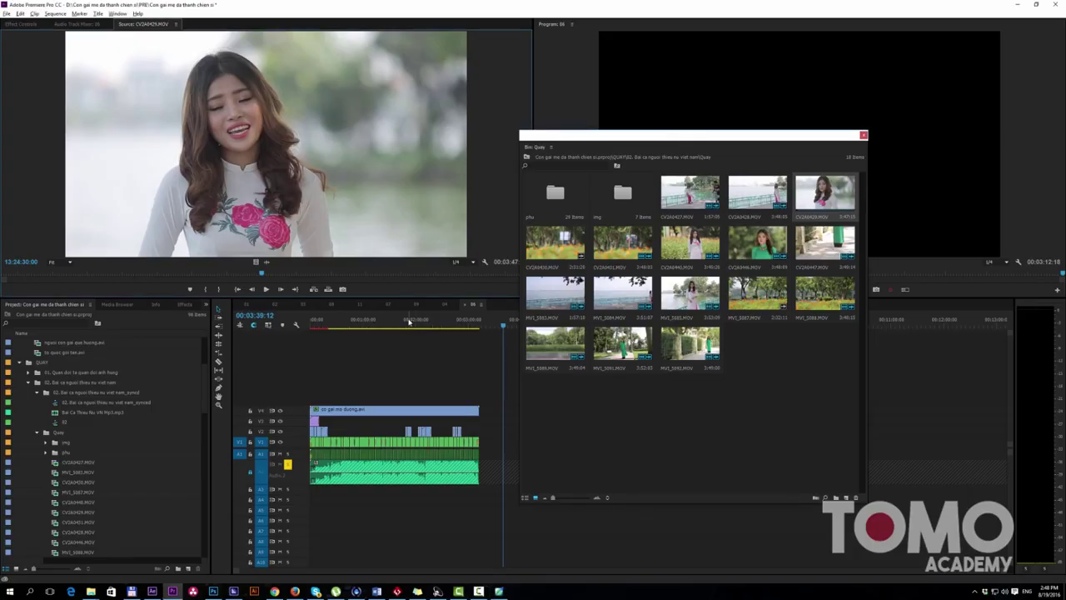
left_click(362, 324)
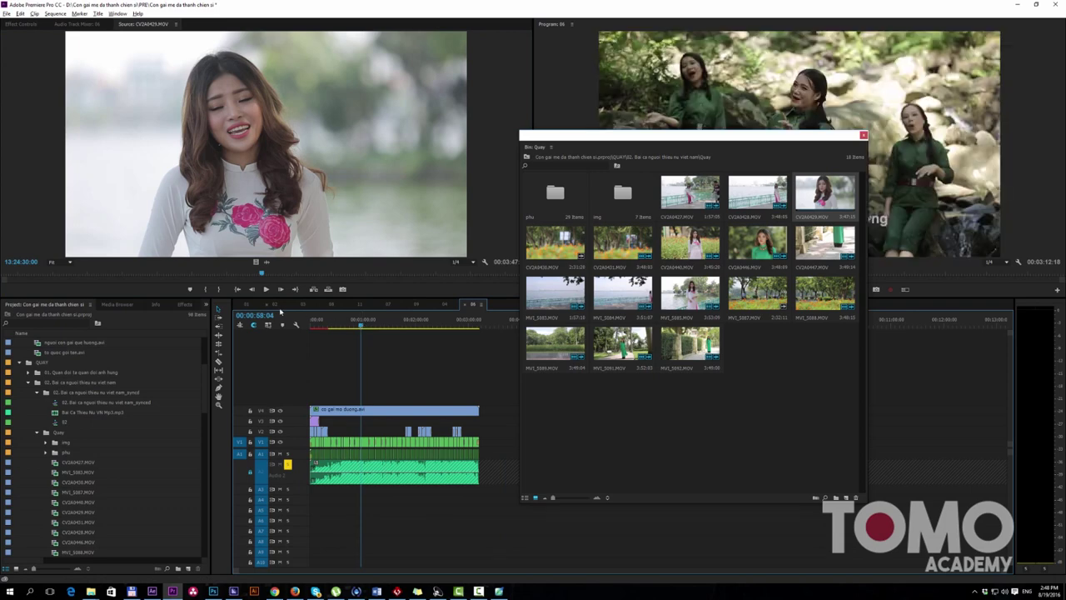
Switch the timeline to the karaoke song sequence and move the Quay bin out of the way.
left_click(279, 308)
left_click(278, 307)
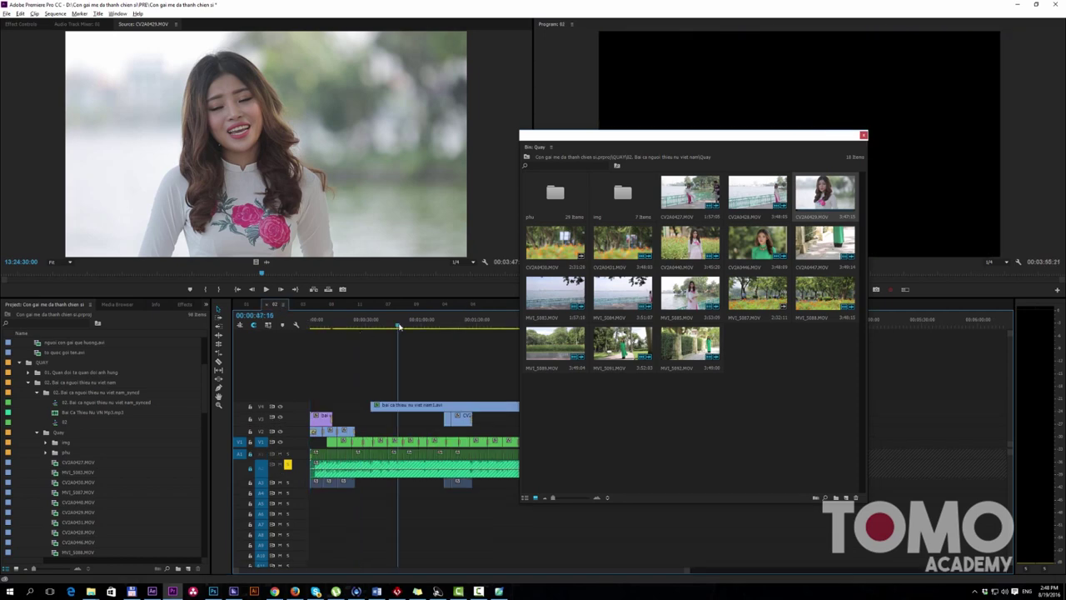
left_click_drag(704, 147, 455, 168)
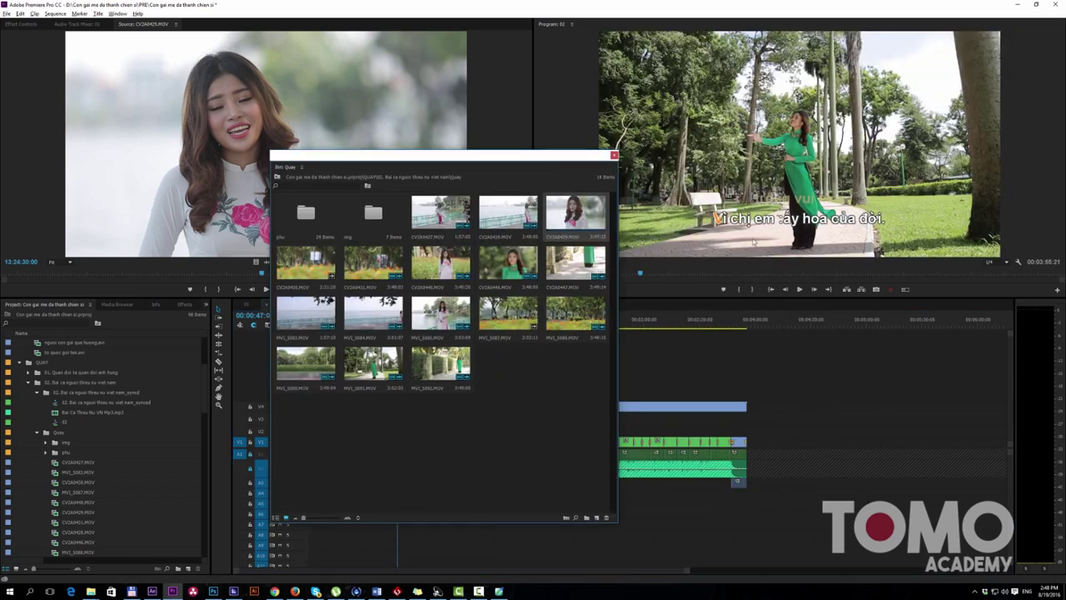
Preview the keyed lyrics from about 3:05, then turn on Multi-Camera View.
left_click(655, 327)
left_click(802, 290)
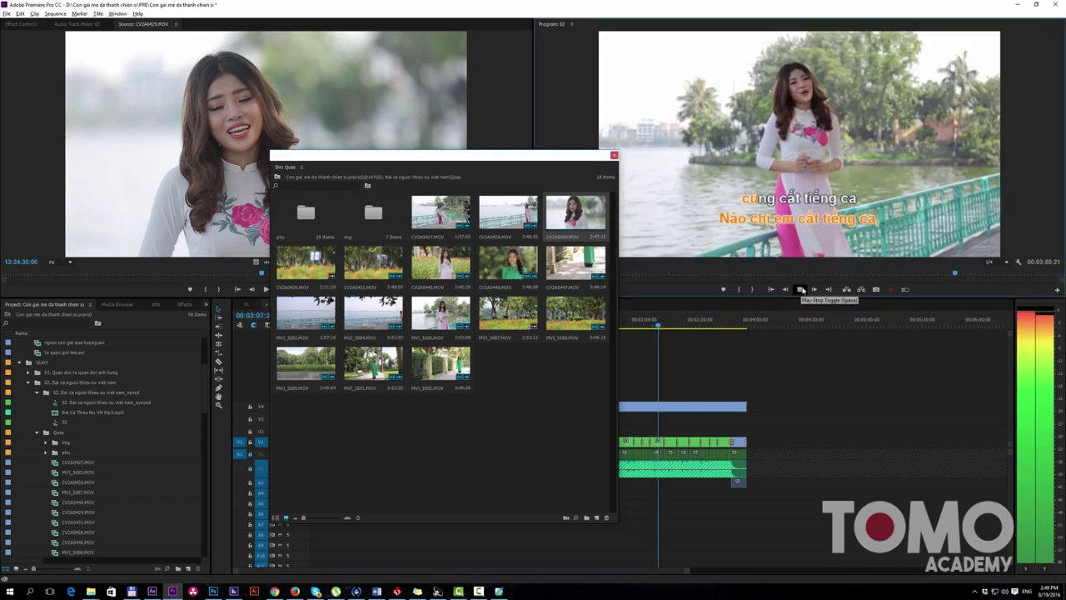
left_click(801, 290)
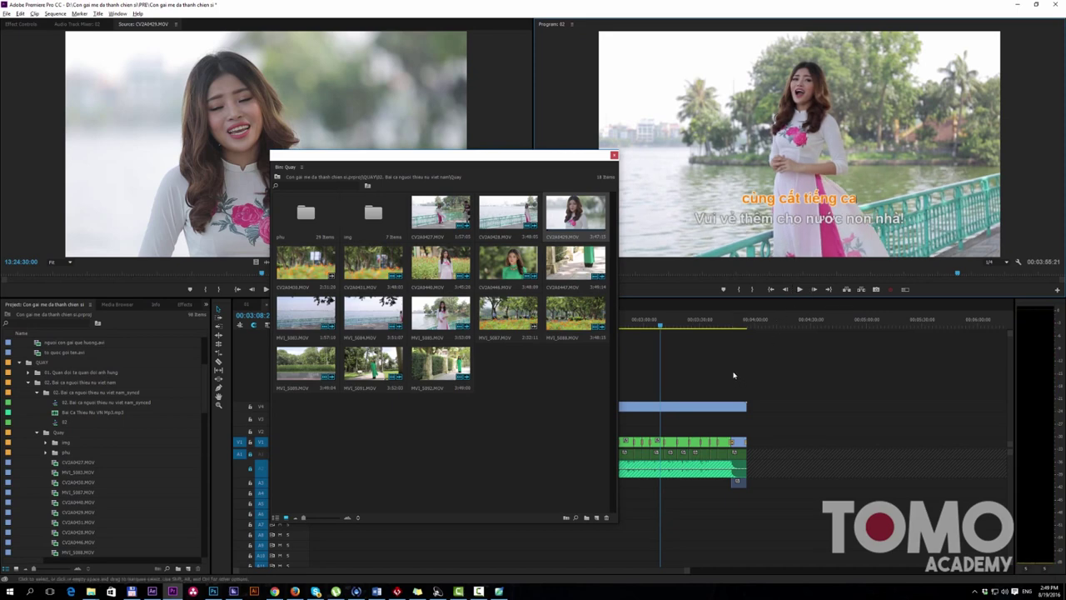
left_click_drag(574, 157, 407, 149)
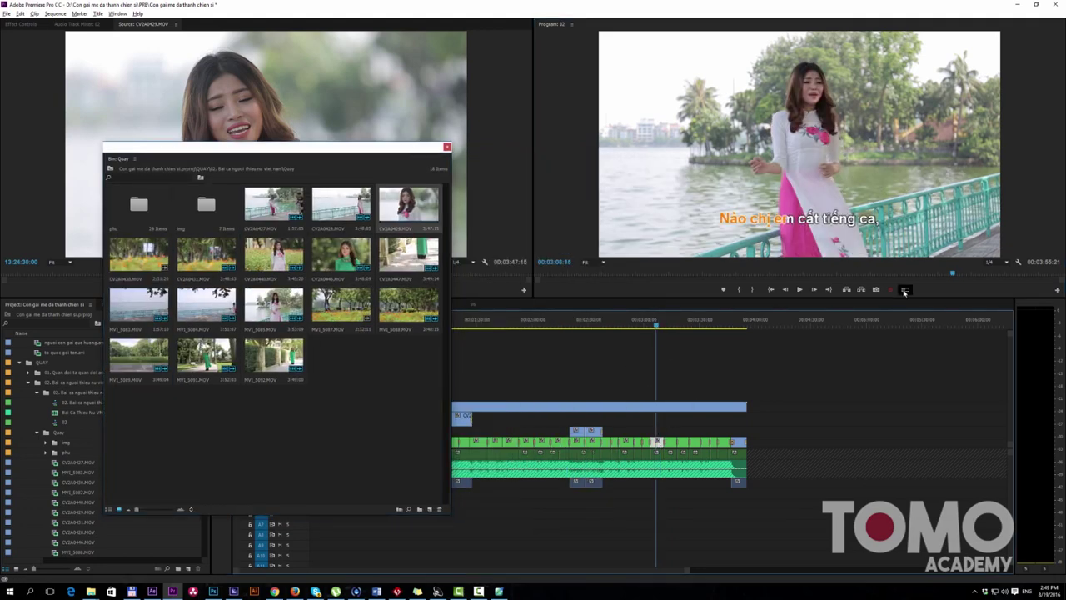
left_click(904, 290)
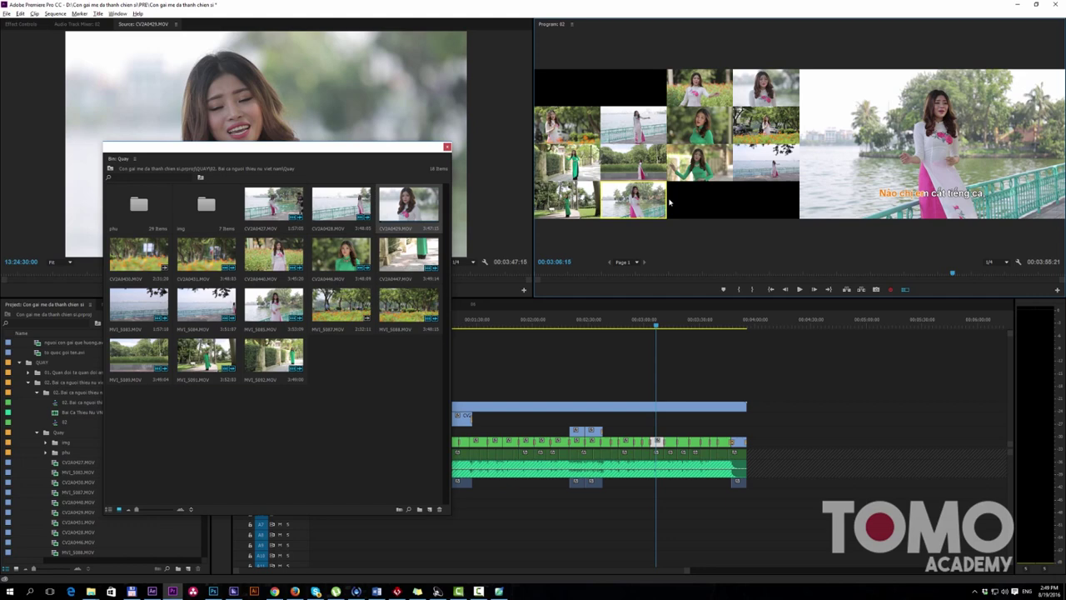
Reveal the multicam clip in the Project and open '02. Bai ca nguoi thieu nu viet nam_synced'.
right_click(658, 442)
right_click(657, 432)
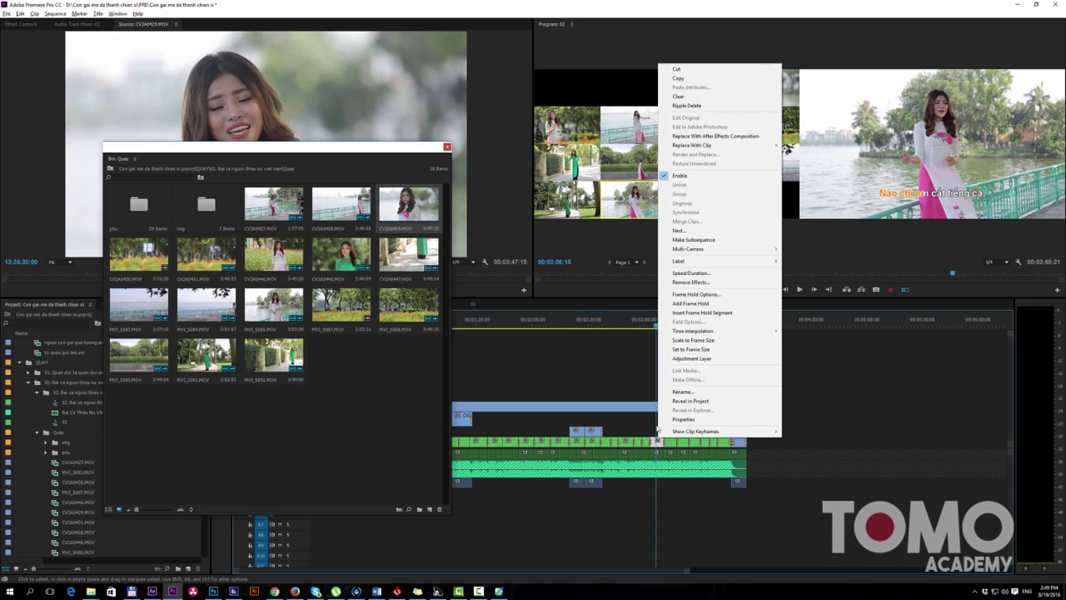
left_click(690, 401)
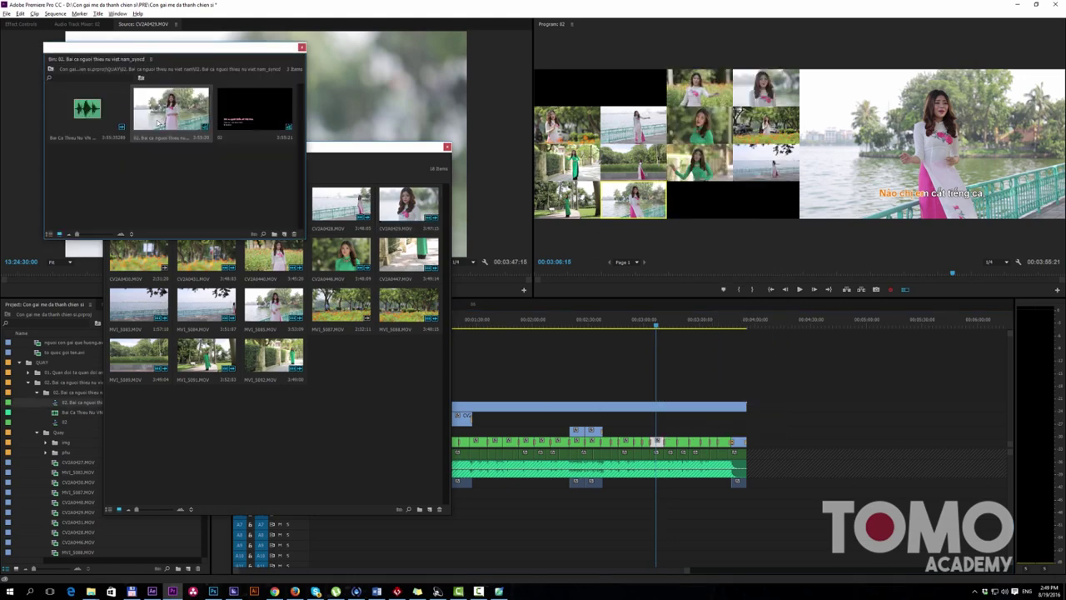
double_click(140, 117)
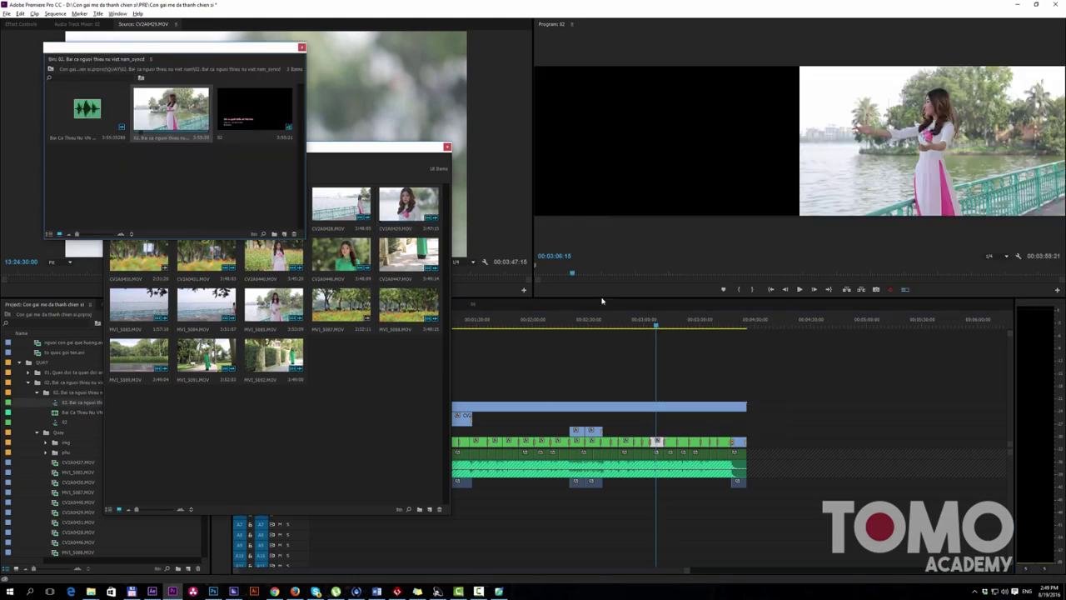
left_click_drag(384, 154, 967, 222)
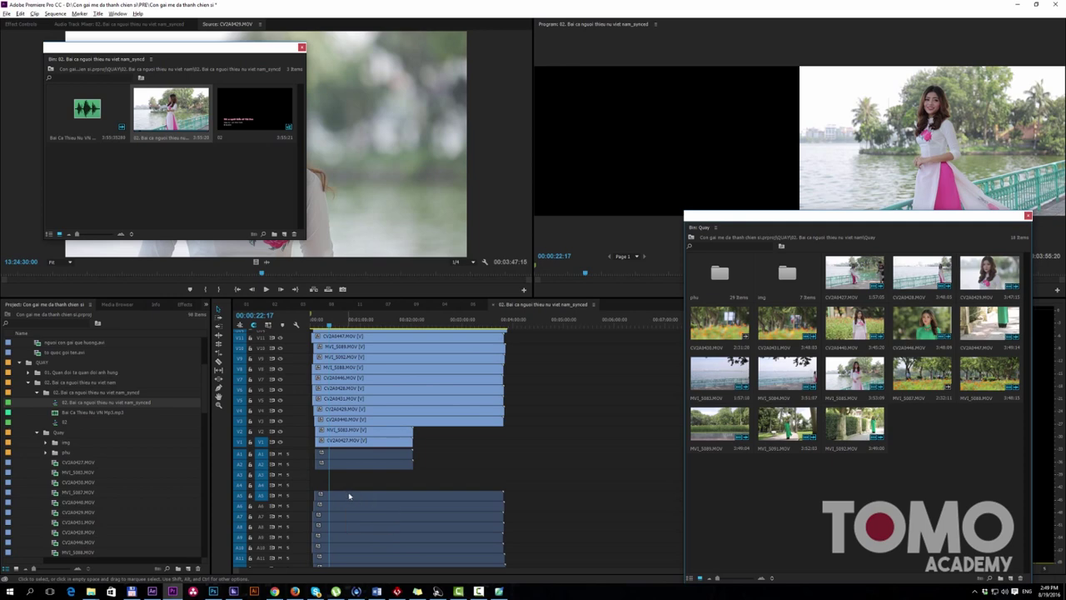
Bring the Quay bin forward and select clip CV2A9428.
left_click(339, 332)
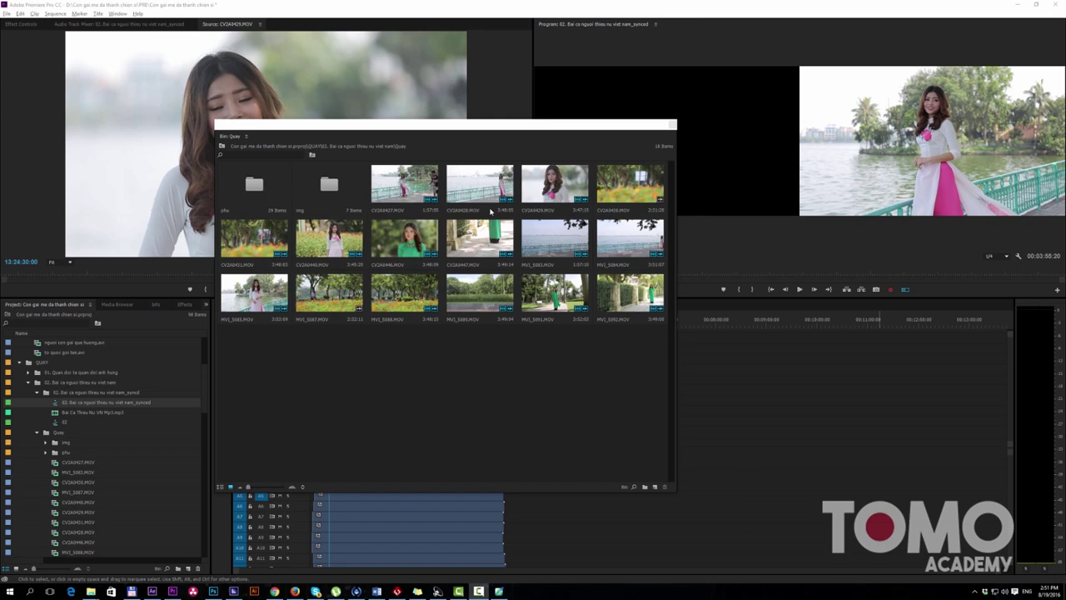
left_click(583, 340)
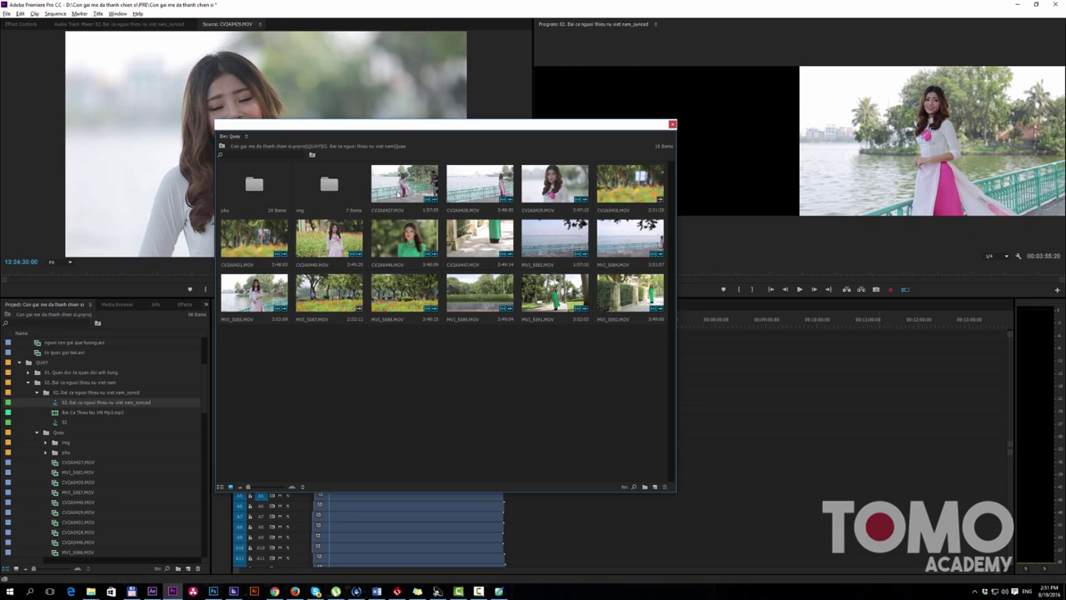
left_click(482, 193)
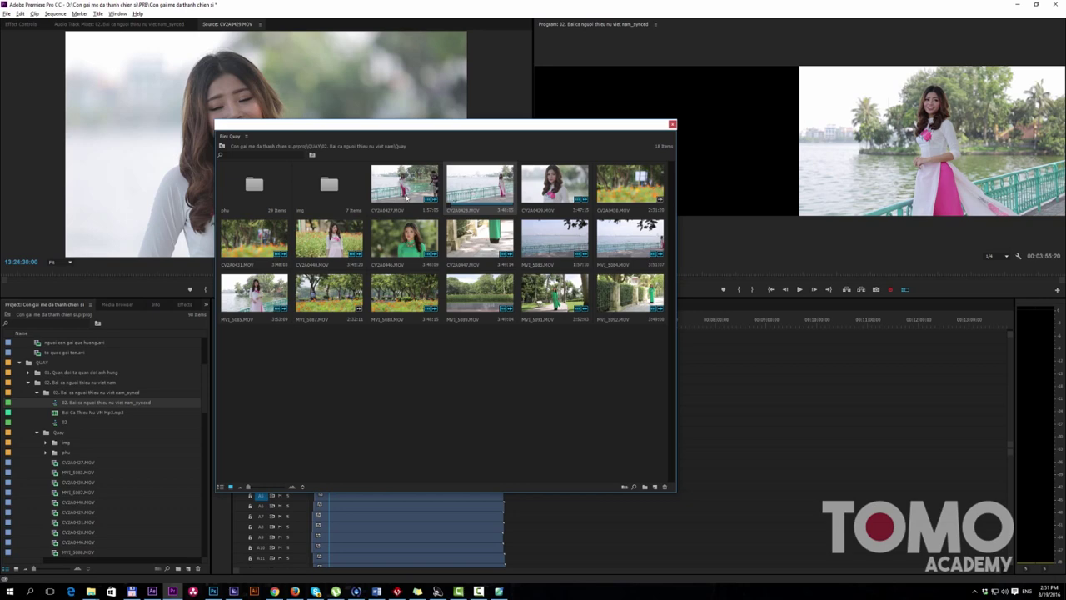
Peek into the phu folder, then create a new sequence from the CV2A0427 clip.
left_click(266, 198)
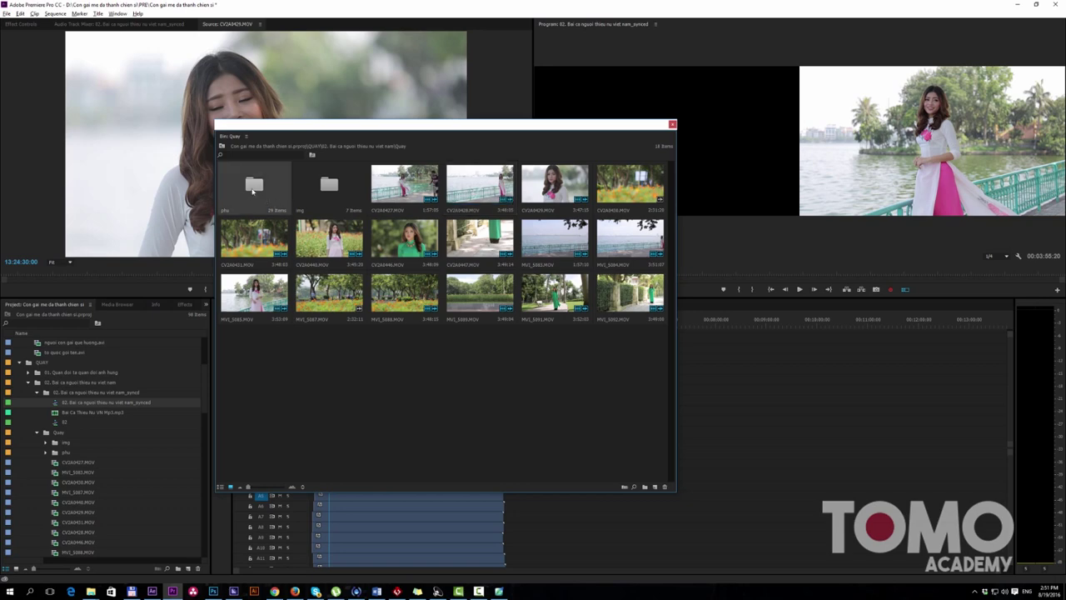
double_click(253, 191)
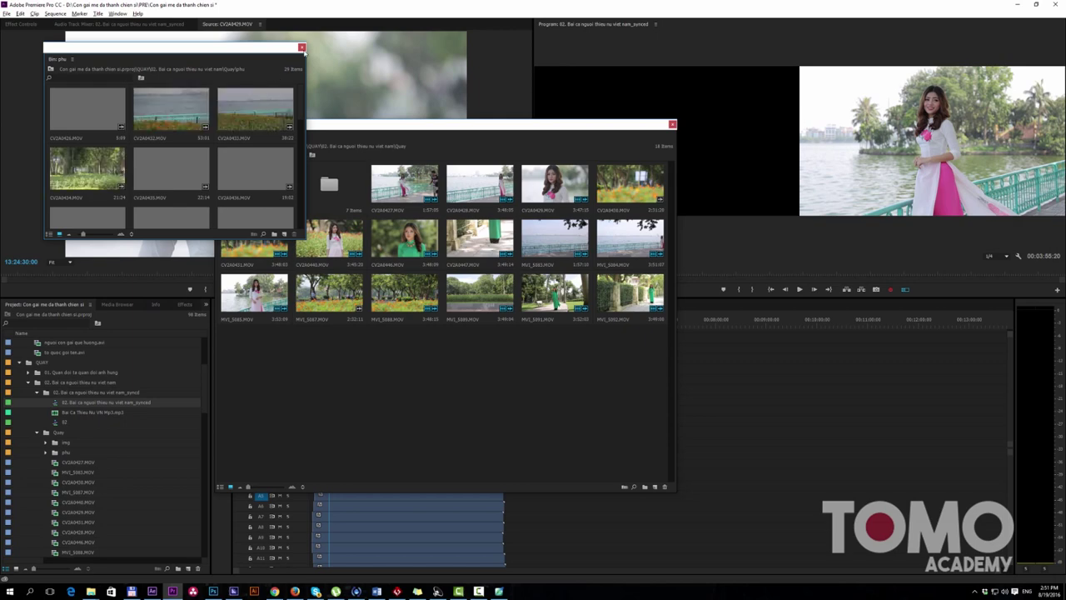
left_click(301, 47)
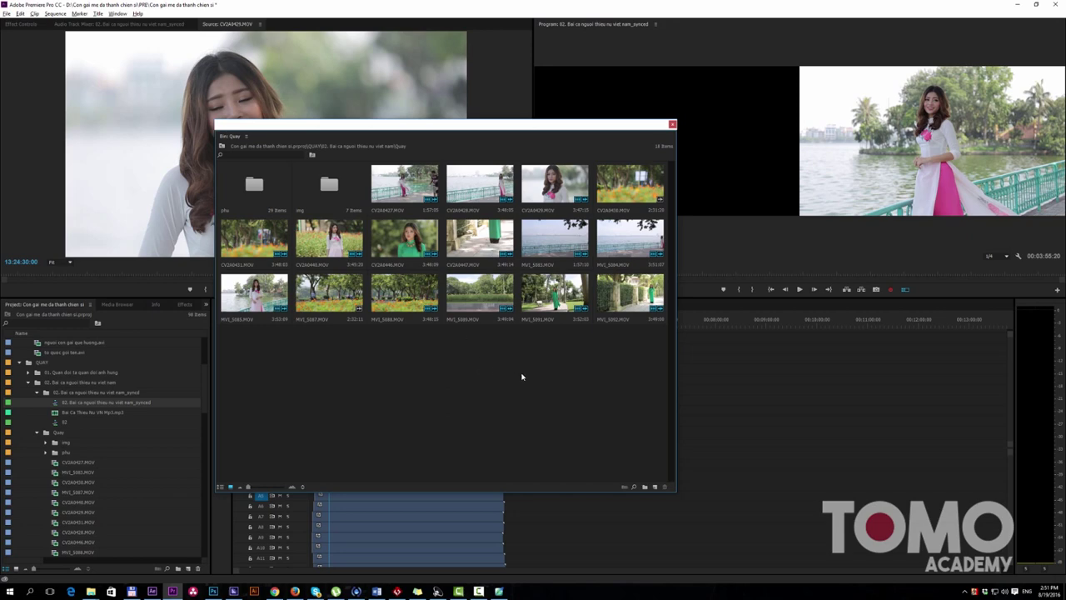
left_click(399, 197)
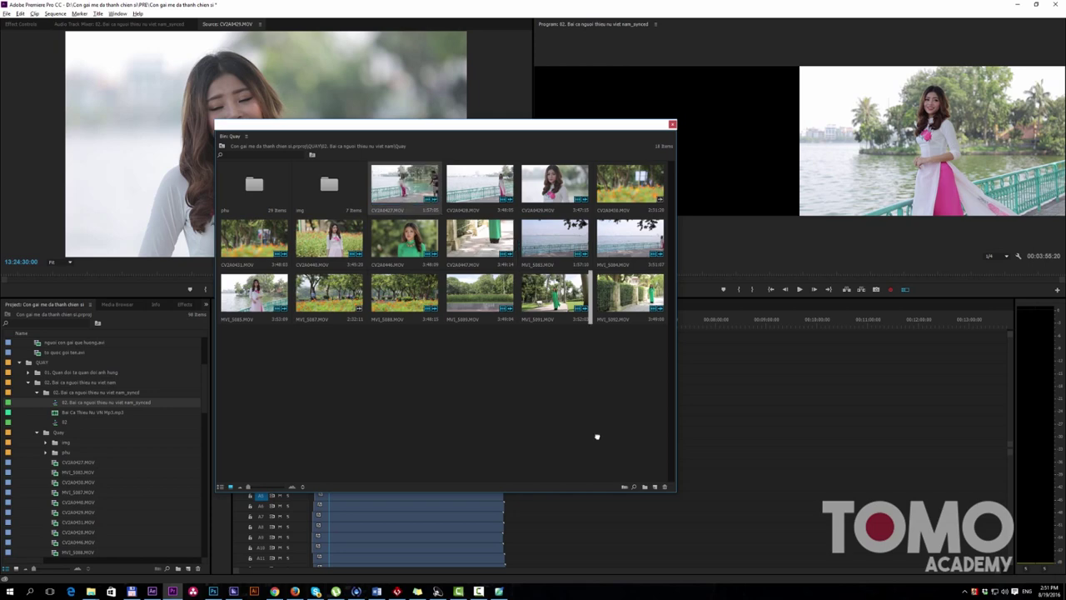
left_click_drag(654, 486, 655, 486)
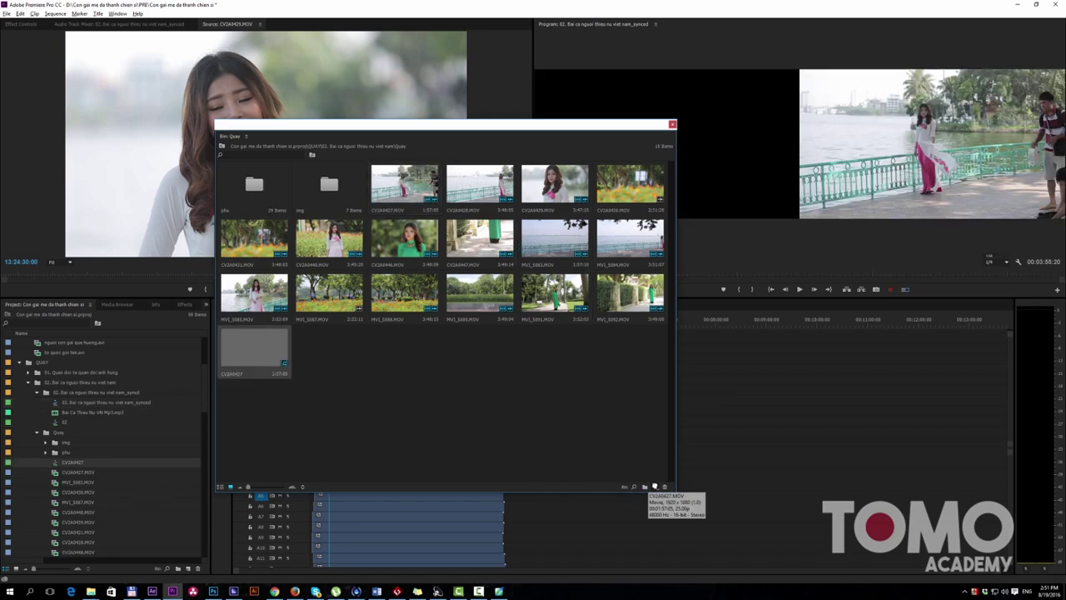
Rename the new sequence to 'tomokaraoke' and move the floating Quay bin off the timeline.
left_click(234, 373)
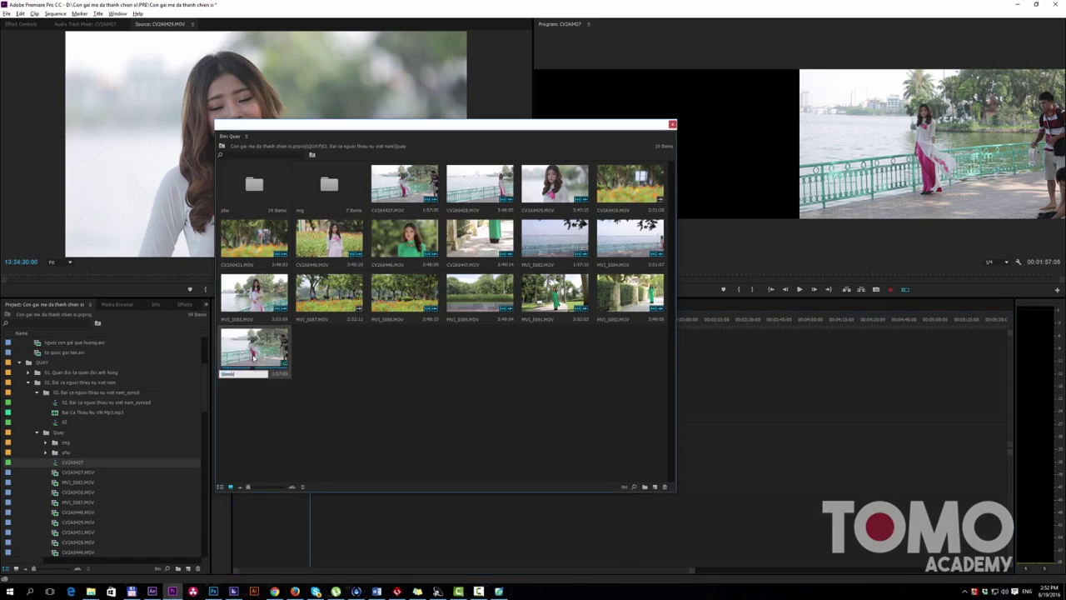
type("e")
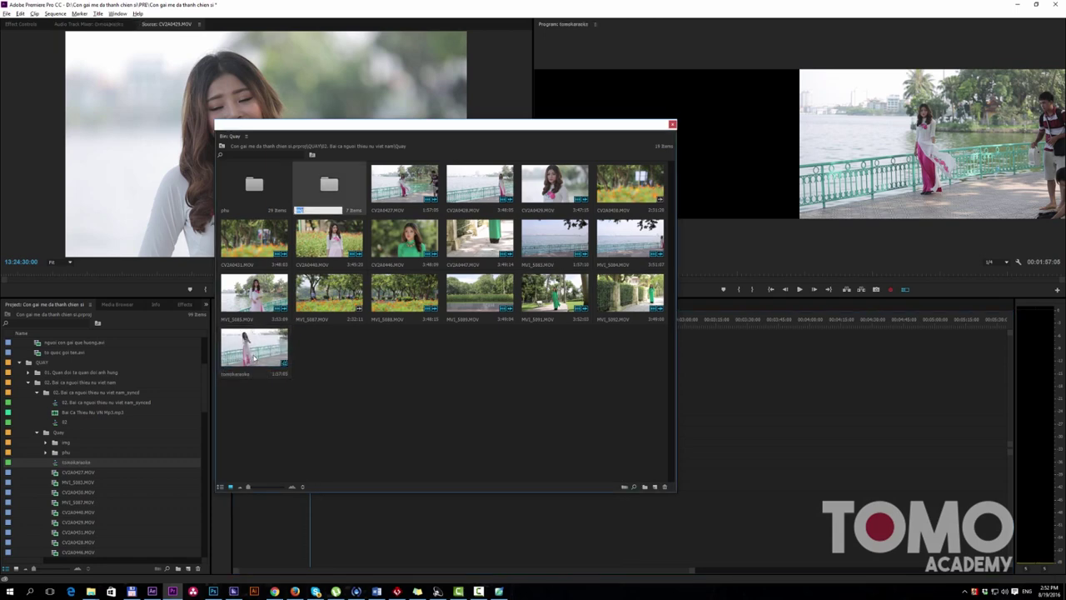
key("Return")
left_click_drag(430, 126, 805, 145)
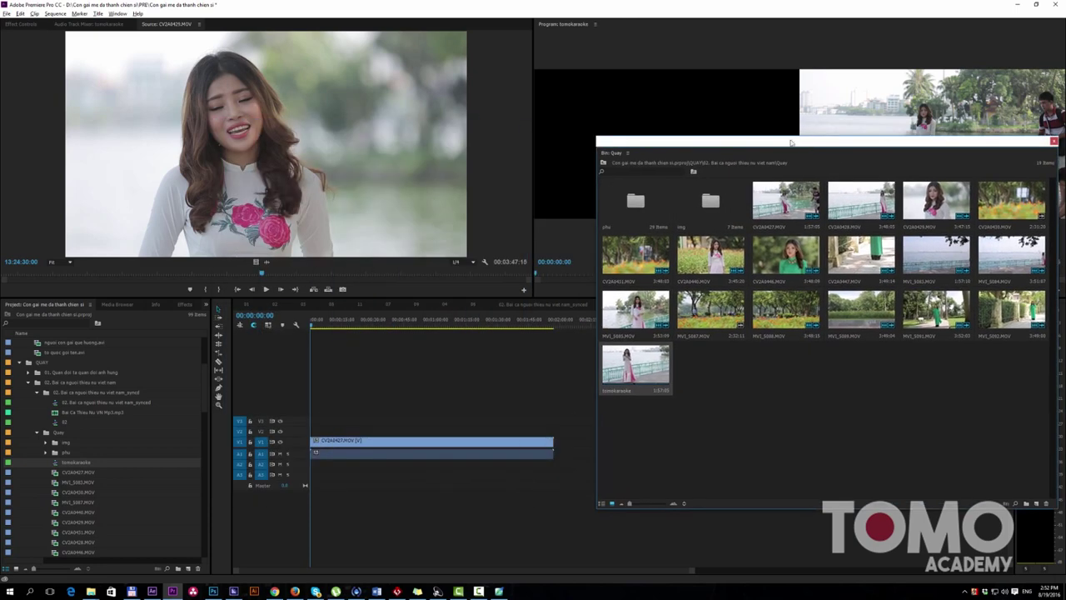
left_click_drag(712, 149, 165, 103)
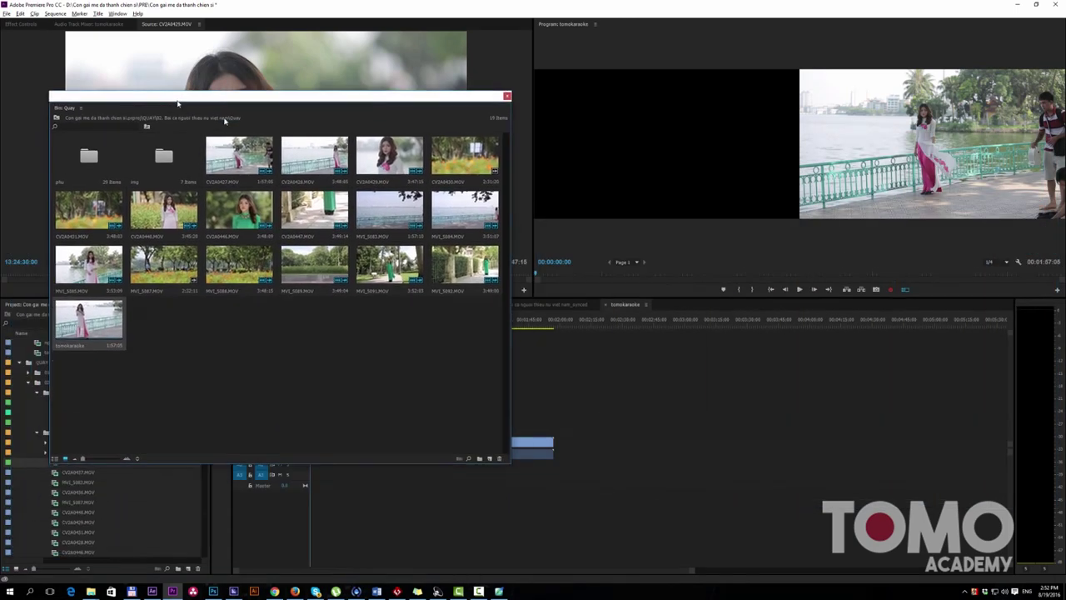
left_click_drag(300, 111, 893, 69)
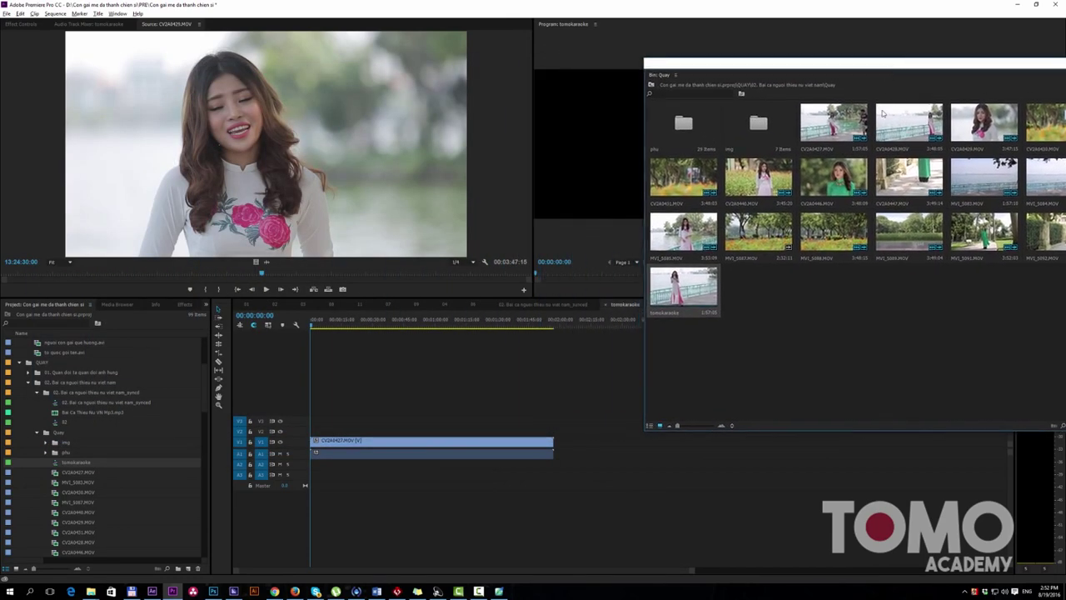
left_click_drag(876, 66, 711, 61)
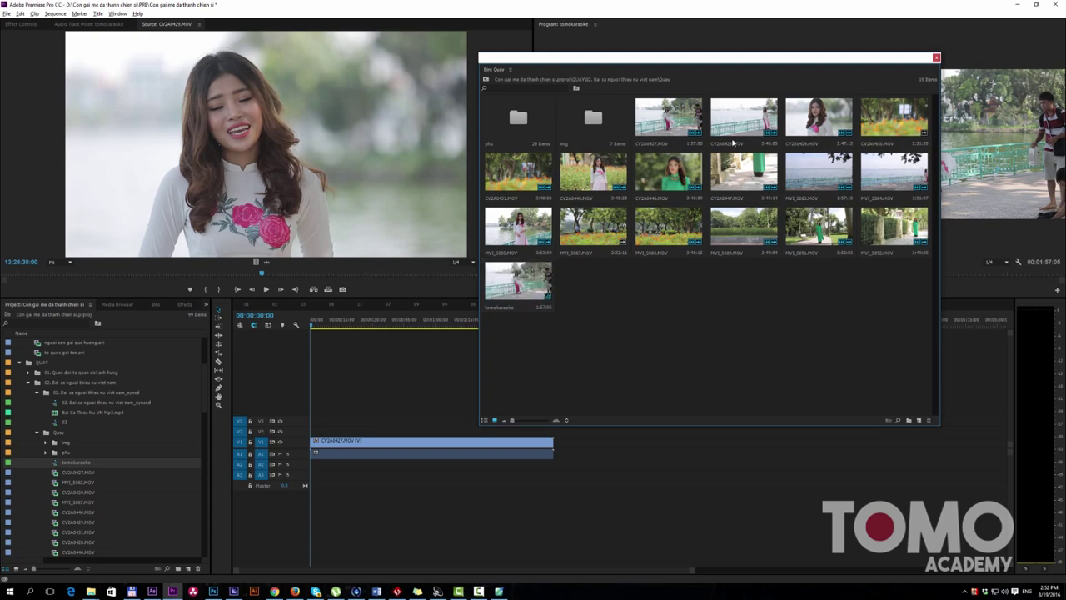
Stack CV2A0428, CV2A0429 and CV2A0430 on tracks V2–V4 at the sequence start.
left_click_drag(744, 120, 317, 432)
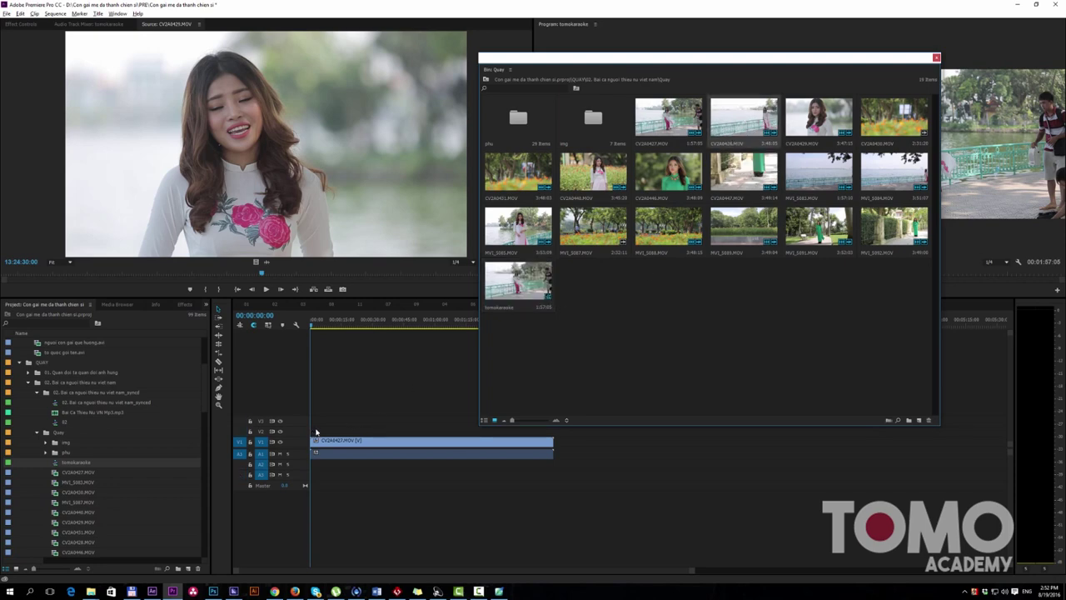
mouse_move(316, 433)
left_mouse_down()
mouse_move(409, 442)
mouse_move(409, 430)
left_mouse_up()
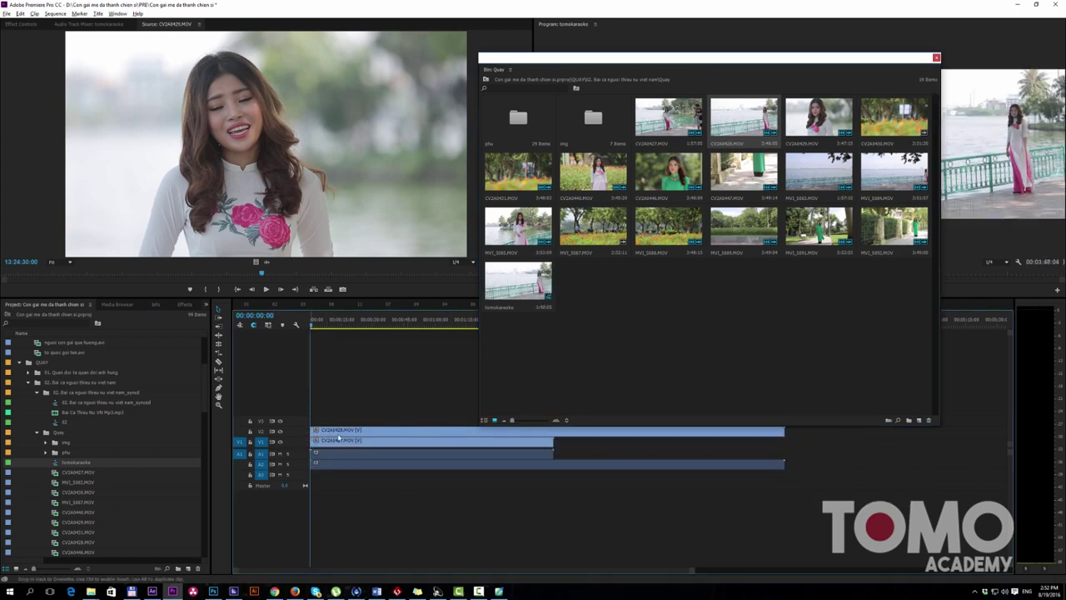
mouse_move(802, 60)
left_mouse_down()
mouse_move(783, 18)
mouse_move(344, 22)
left_mouse_up()
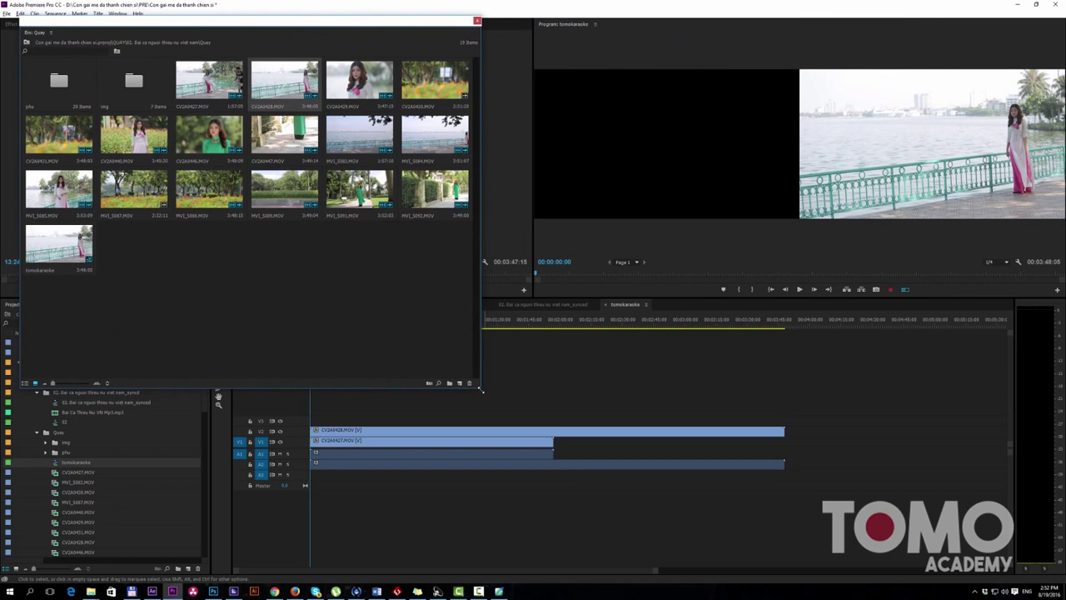
left_click_drag(479, 383, 454, 300)
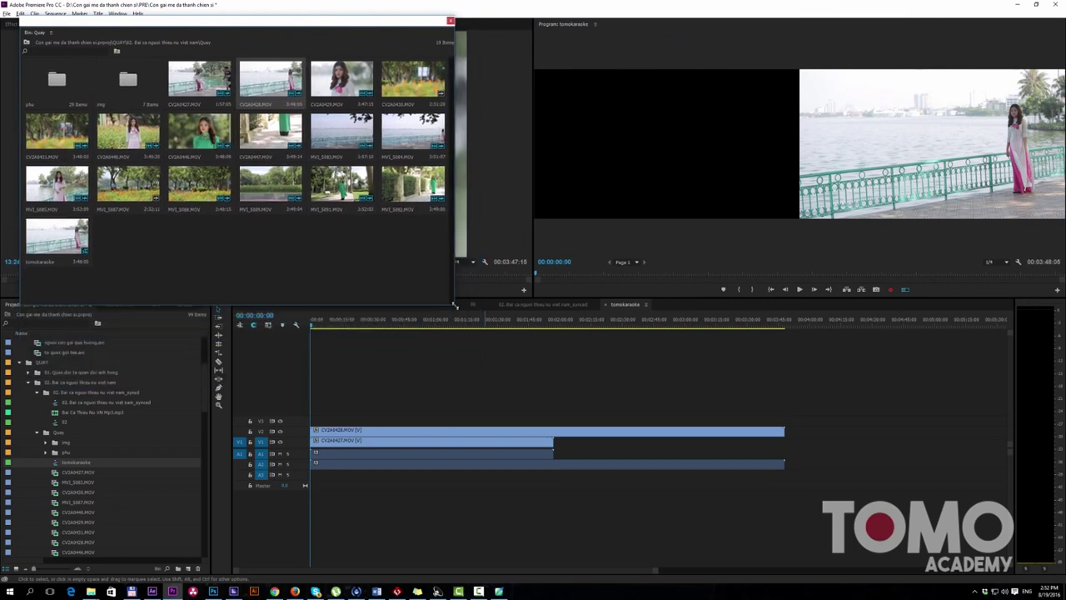
left_click(359, 79)
left_click_drag(339, 79, 316, 431)
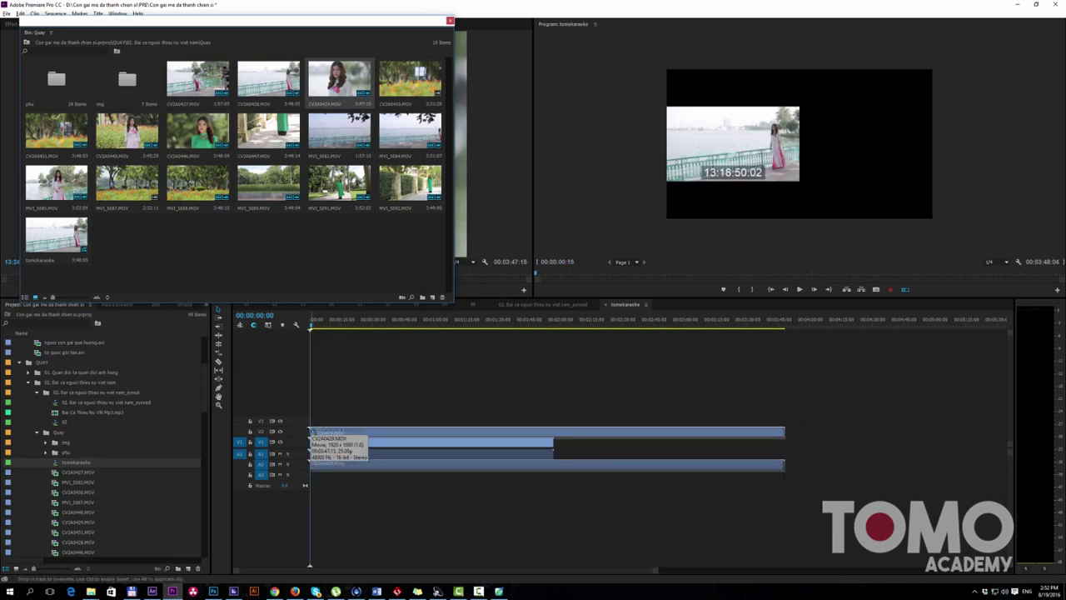
left_click_drag(316, 431, 316, 422)
mouse_move(409, 80)
left_mouse_down()
mouse_move(344, 391)
mouse_move(328, 396)
left_mouse_up()
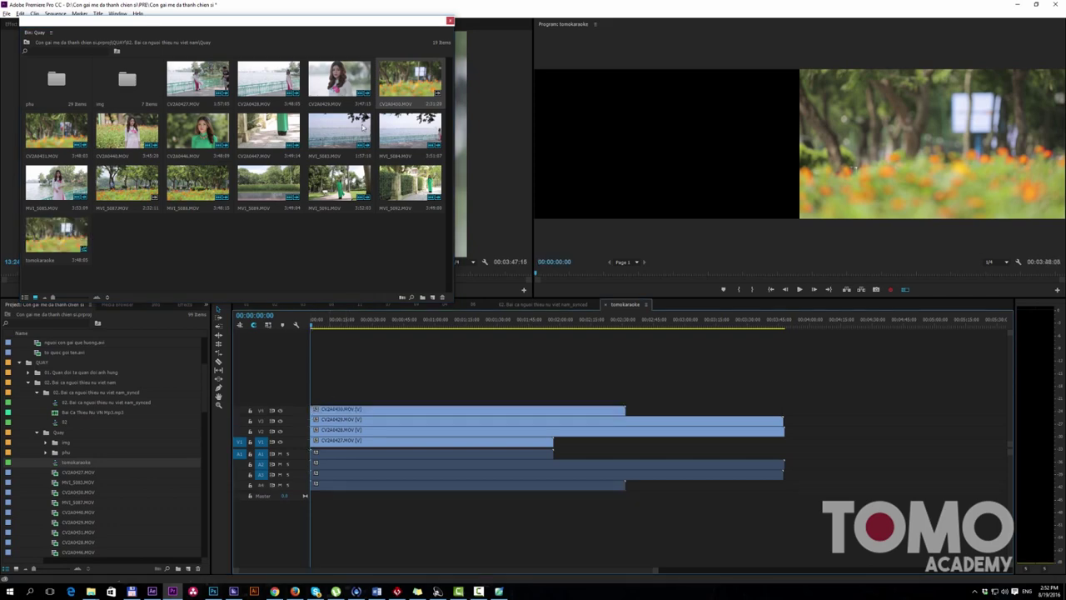
Add CV2A0431, CV2A0440, CV2A0446 and CV2A0447 on new tracks V5–V8.
left_click(44, 135)
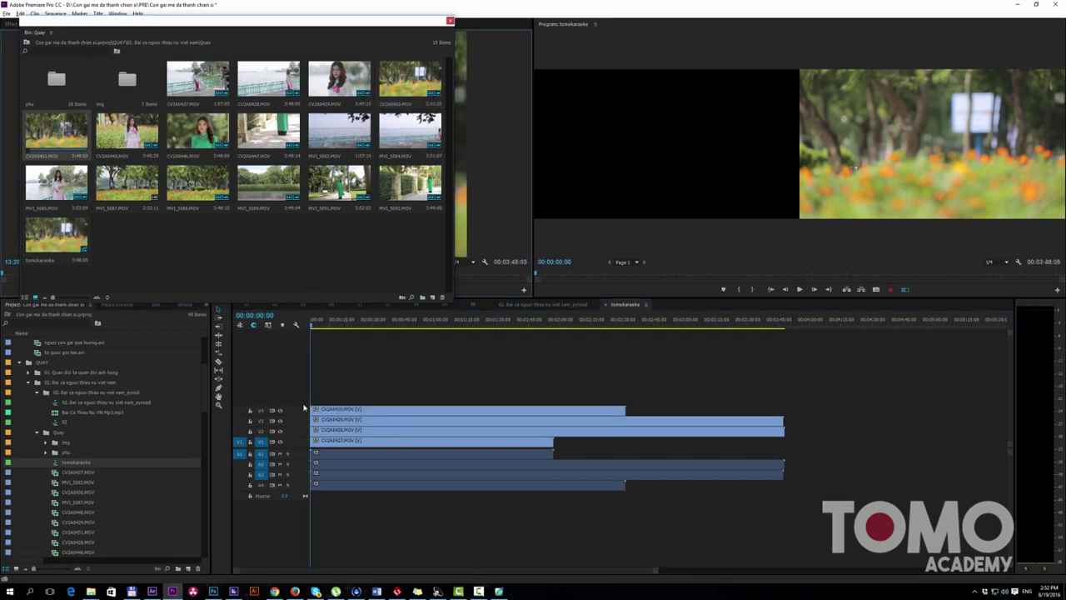
left_click(342, 334)
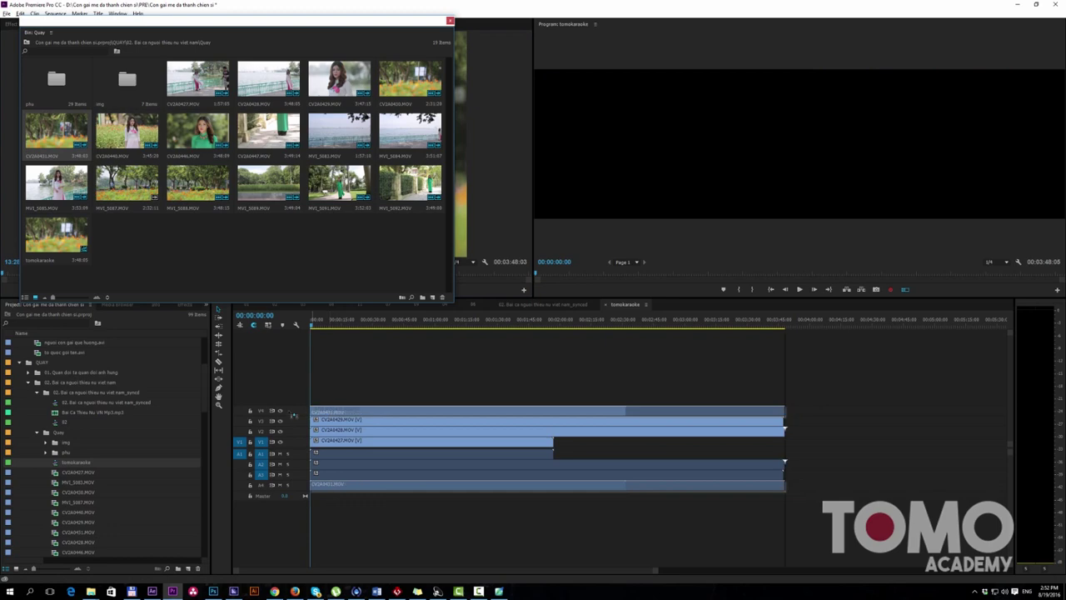
left_click_drag(342, 333, 333, 395)
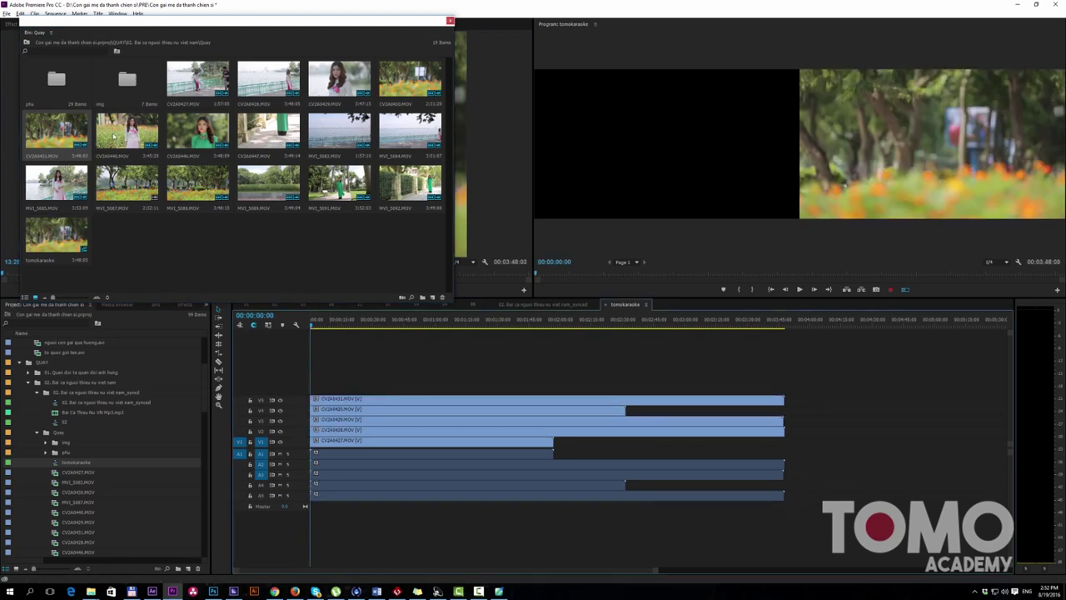
left_click(99, 138)
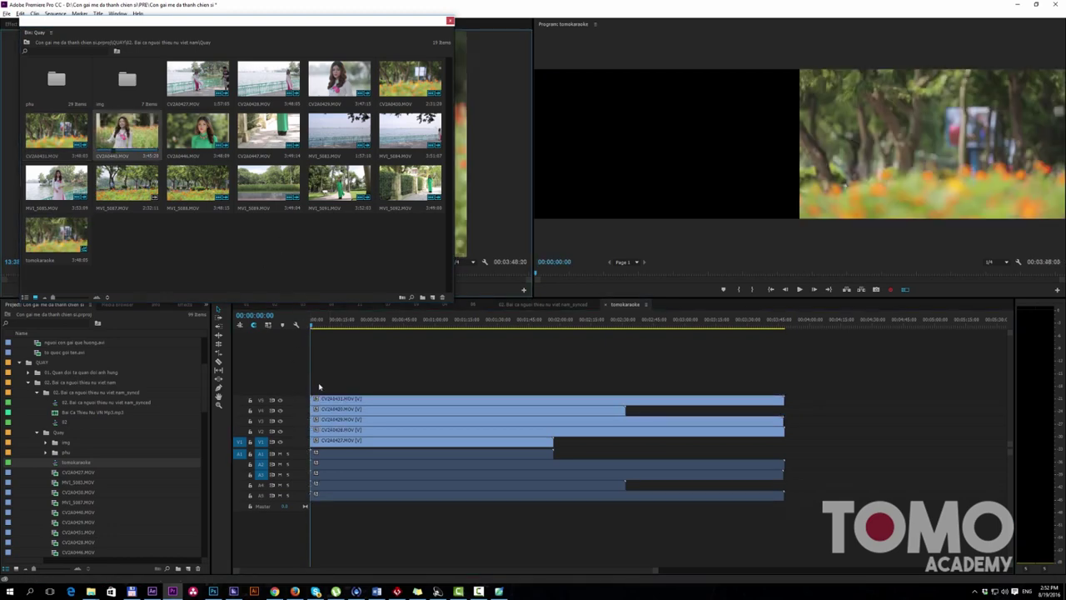
mouse_move(307, 389)
left_mouse_down()
mouse_move(326, 356)
mouse_move(306, 388)
left_mouse_up()
left_click(196, 141)
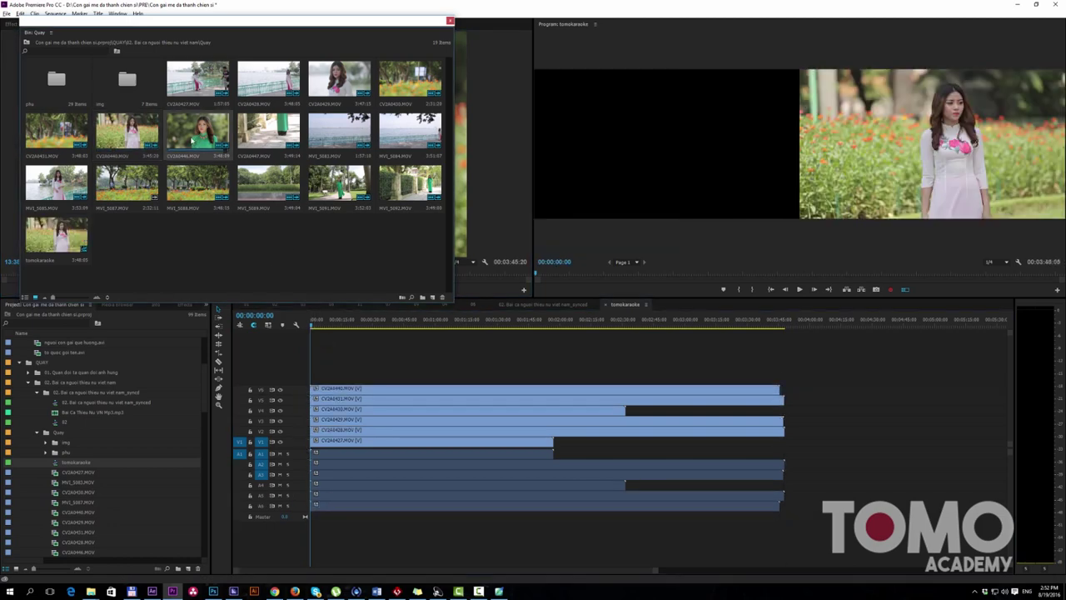
left_click_drag(215, 185, 286, 366)
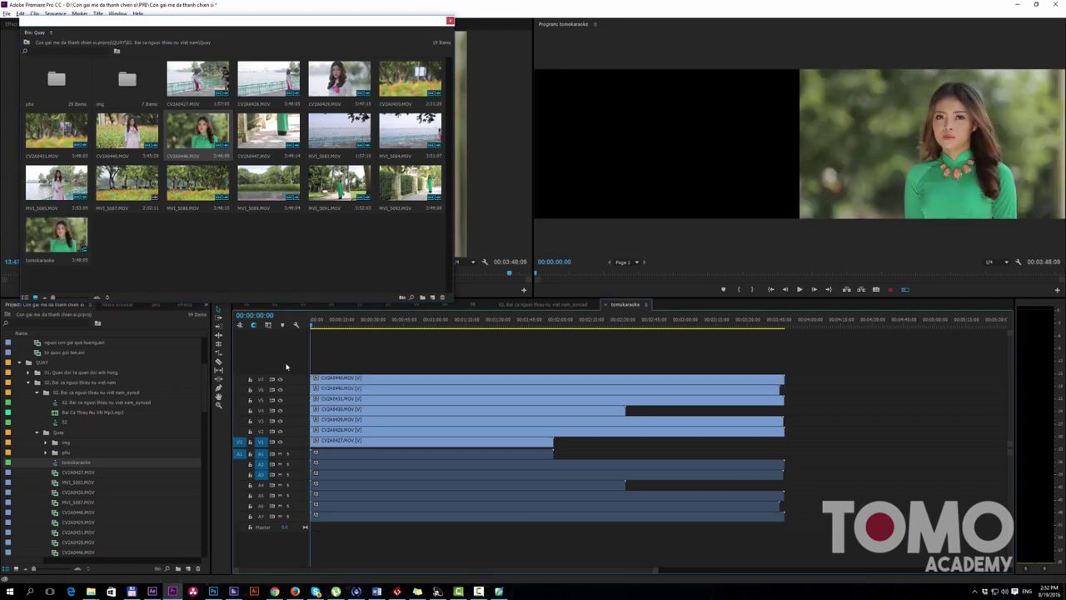
left_click_drag(263, 133, 307, 363)
Add MVI_5083, MVI_5084, MVI_5085 and MVI_5087 on new tracks V9–V12.
left_click(334, 133)
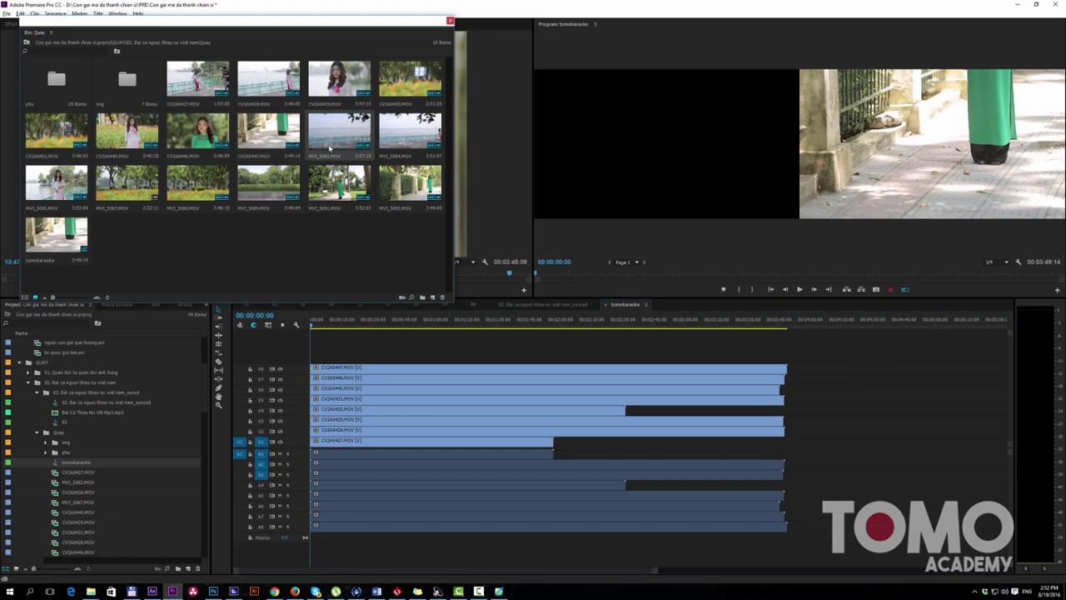
left_click_drag(334, 134, 303, 351)
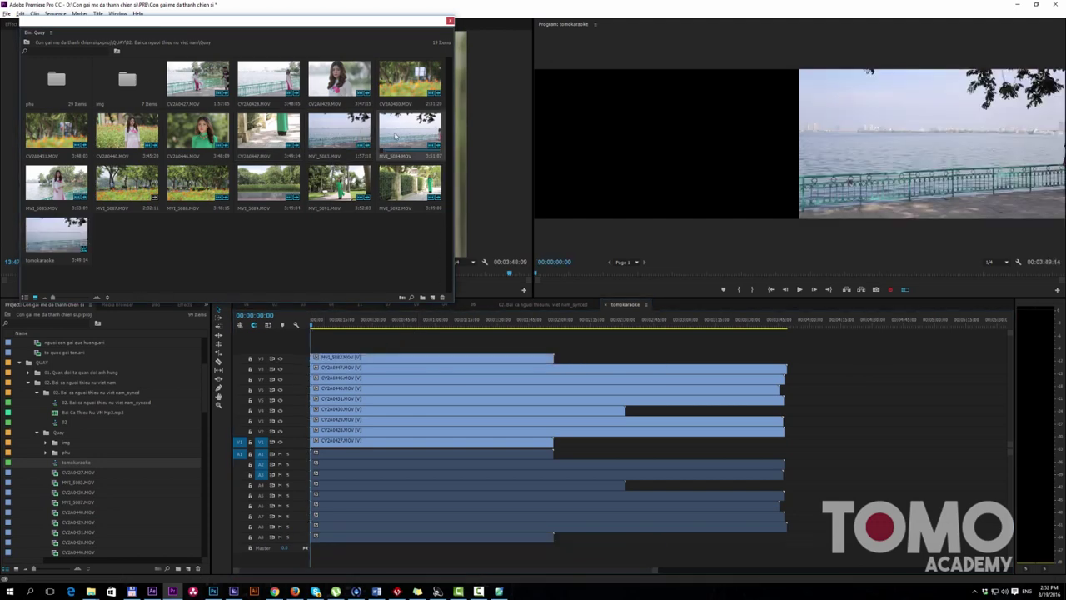
left_click_drag(358, 334, 316, 347)
left_click(58, 198)
left_click_drag(58, 198, 313, 340)
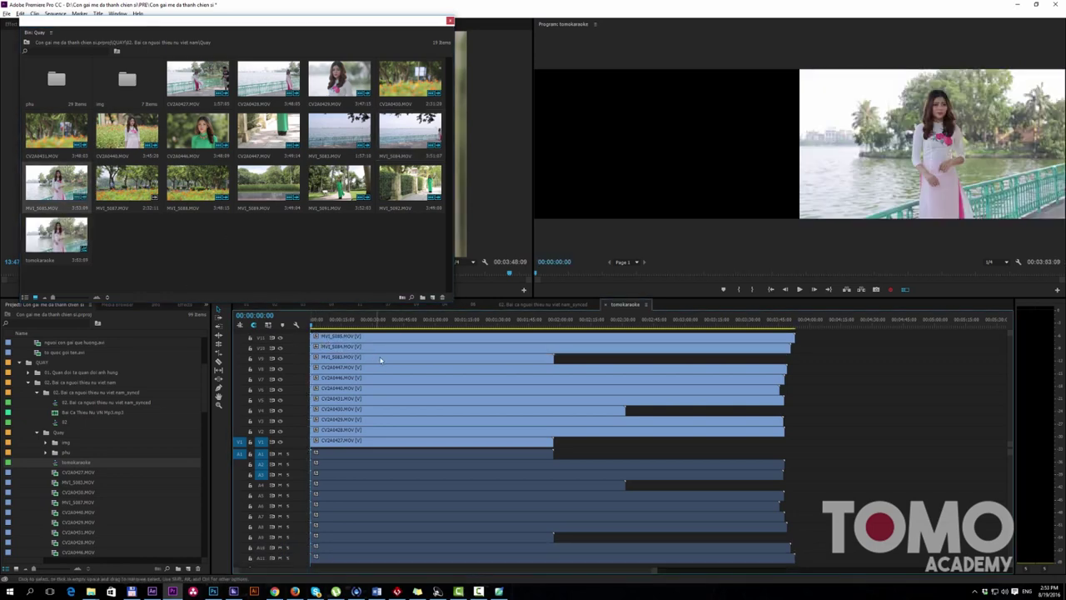
scroll(1010, 362, "up", 1)
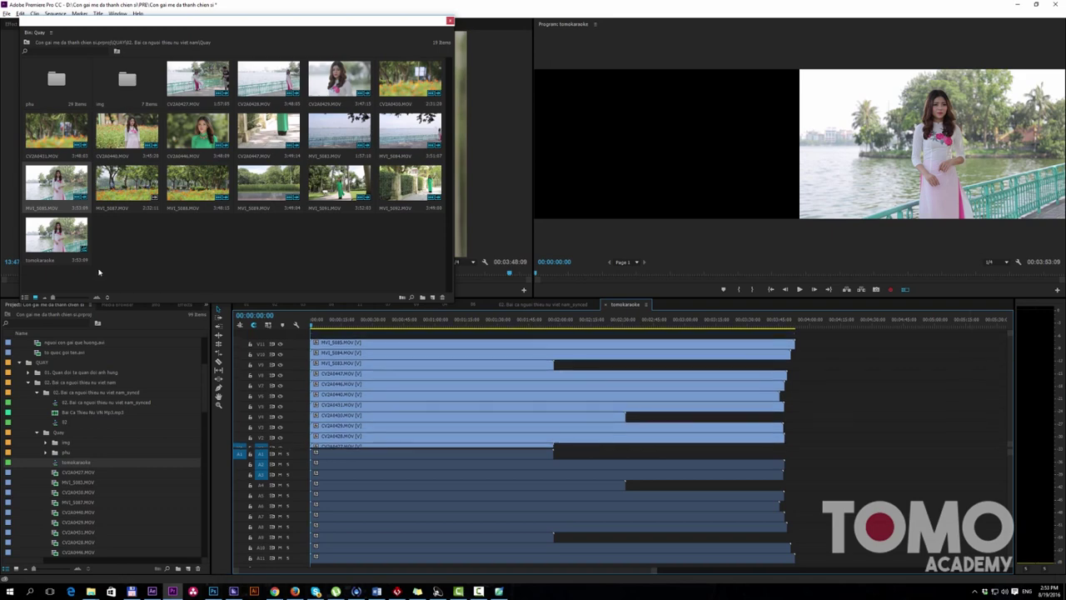
double_click(135, 192)
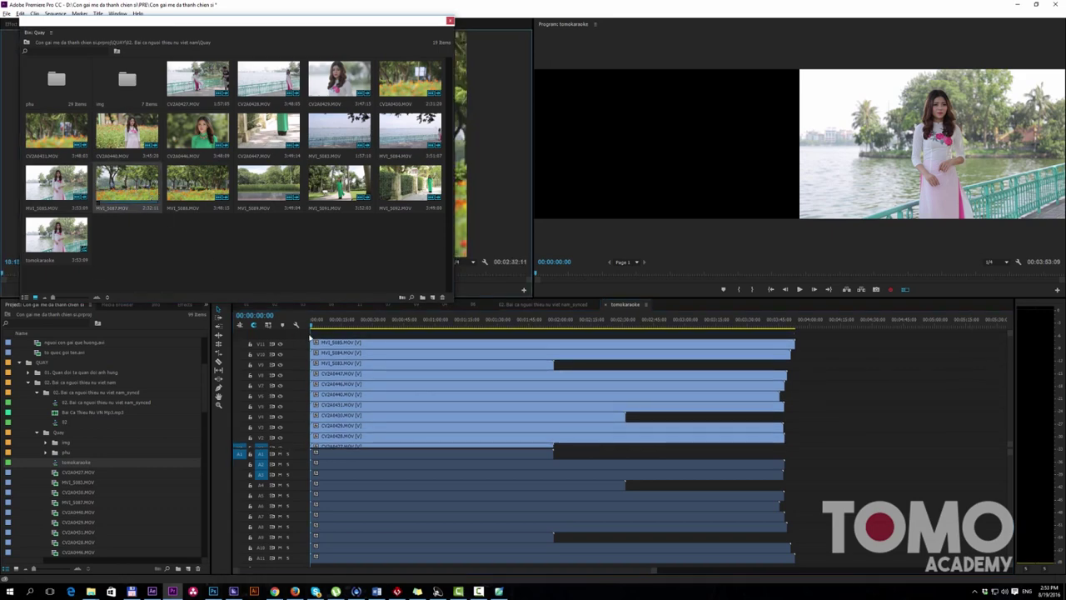
left_click_drag(136, 192, 313, 339)
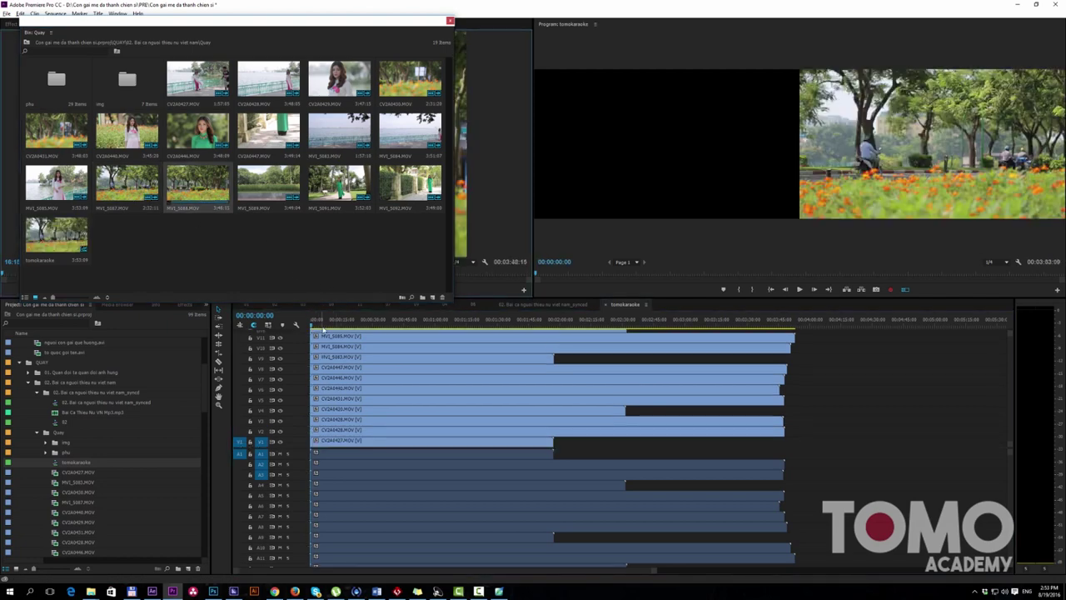
Add MVI_5088, MVI_5089, MVI_5091 and MVI_5092 each as a new top video track.
scroll(750, 383, "up", 2)
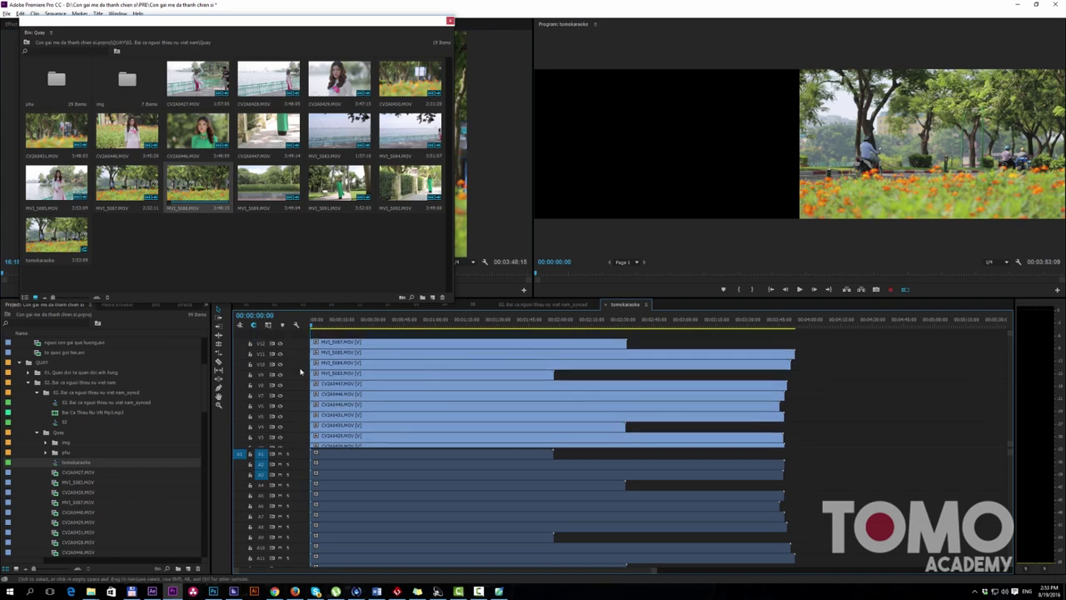
left_click_drag(204, 188, 341, 341)
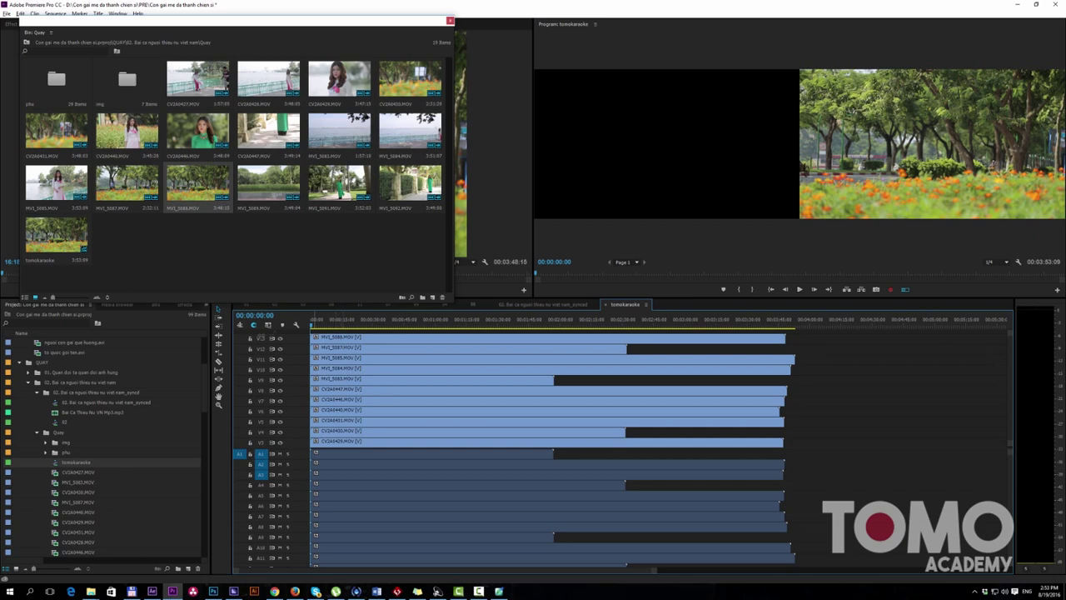
left_click(268, 183)
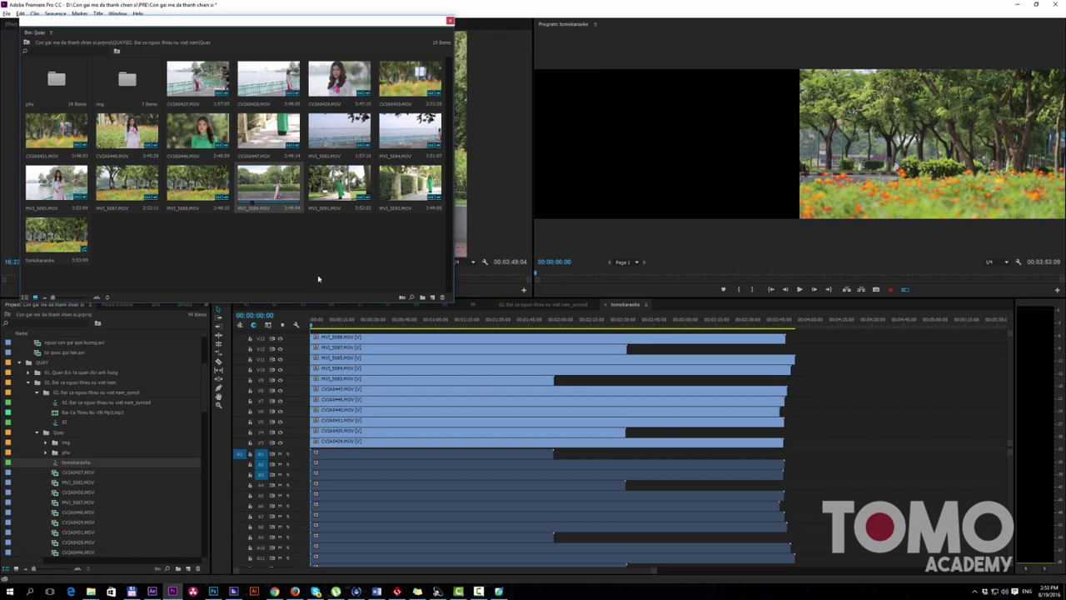
left_click_drag(261, 206, 310, 334)
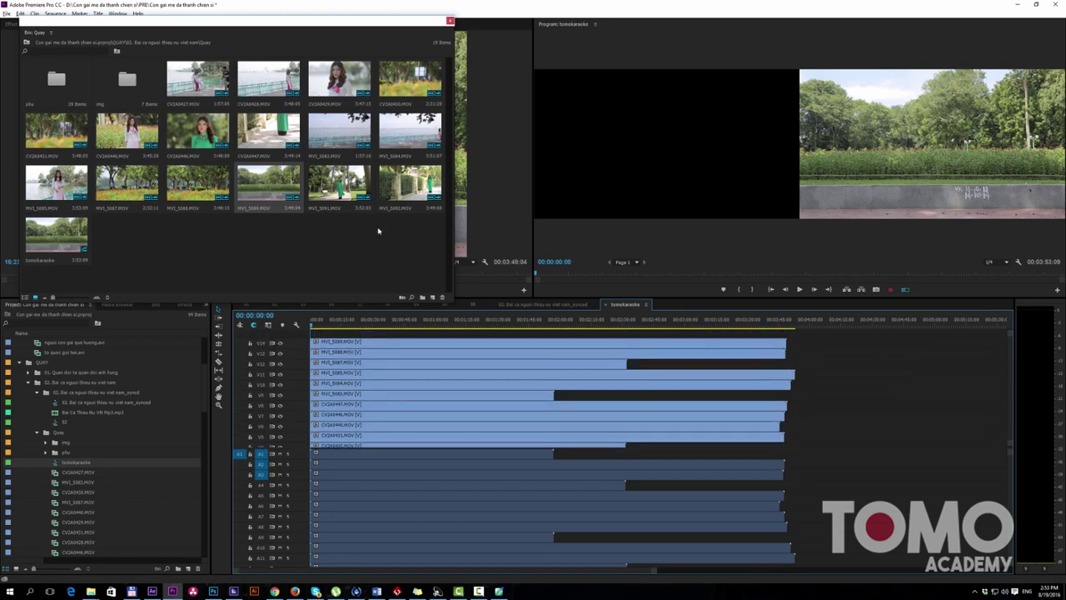
left_click(339, 183)
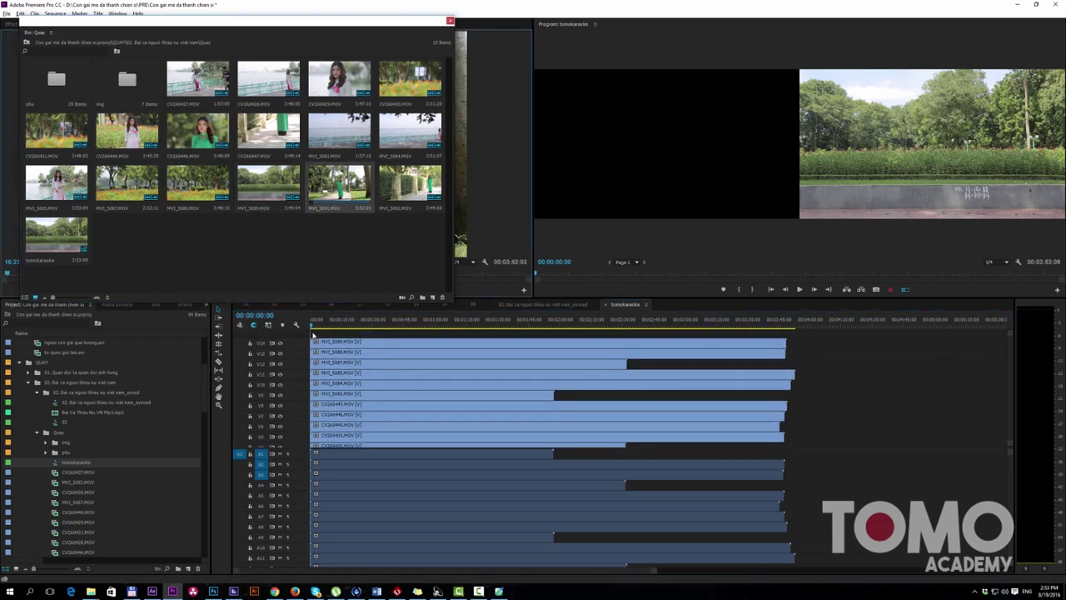
left_click_drag(339, 188, 315, 335)
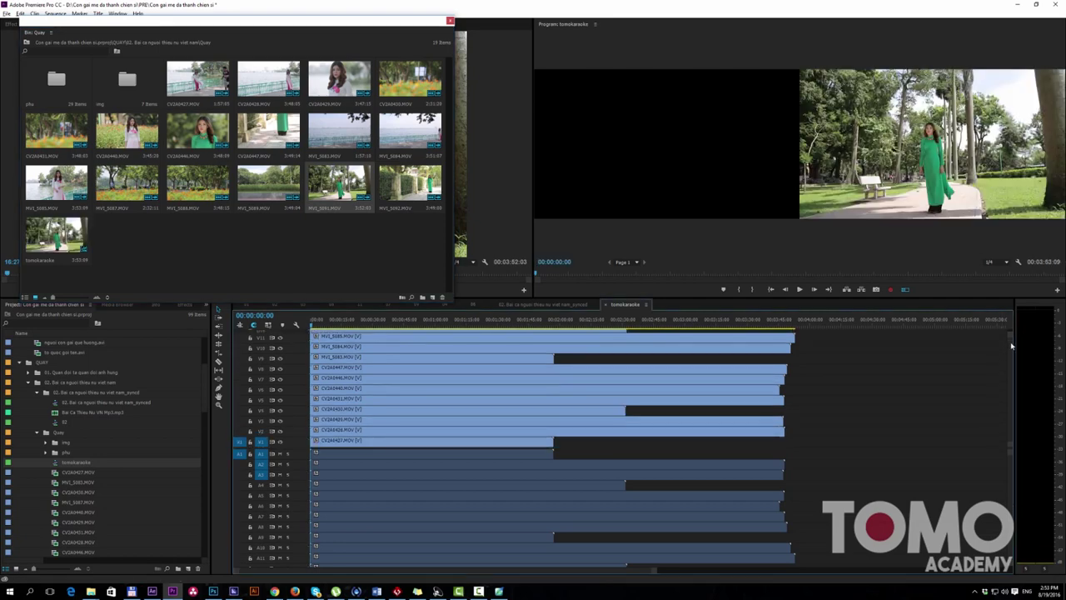
left_click(399, 185)
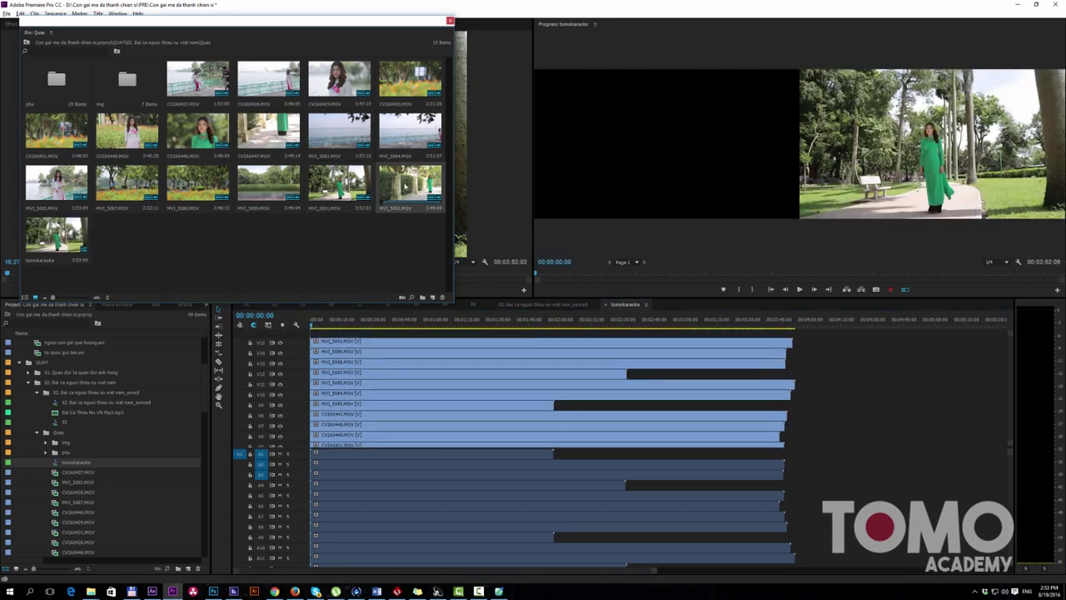
left_click_drag(418, 200, 317, 334)
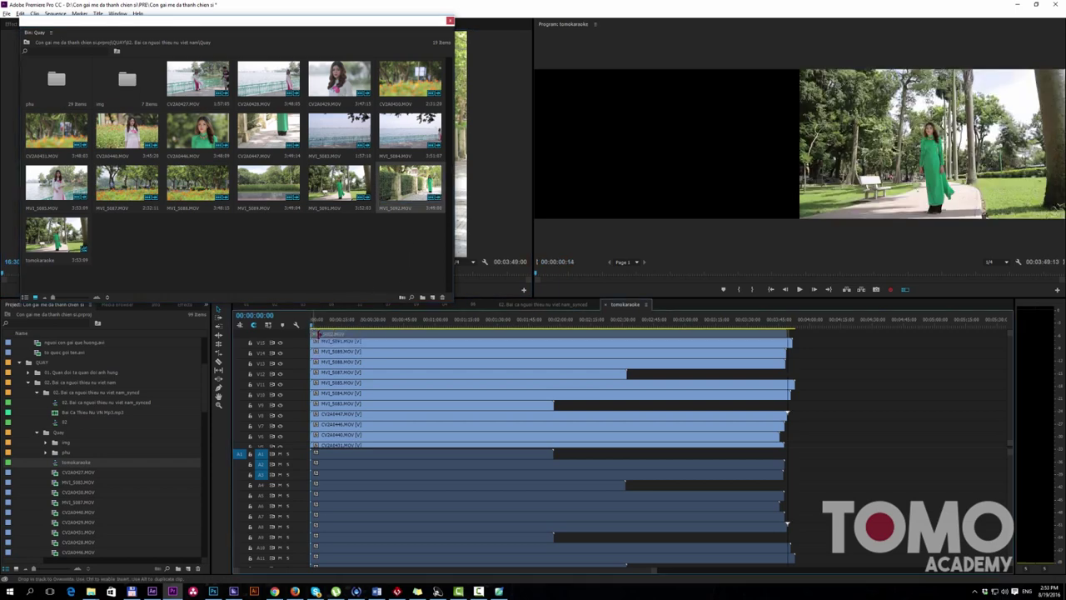
Add one more camera clip on a new top track, make the timeline taller, and close the Quay bin.
scroll(615, 344, "down", 2)
scroll(583, 367, "up", 3)
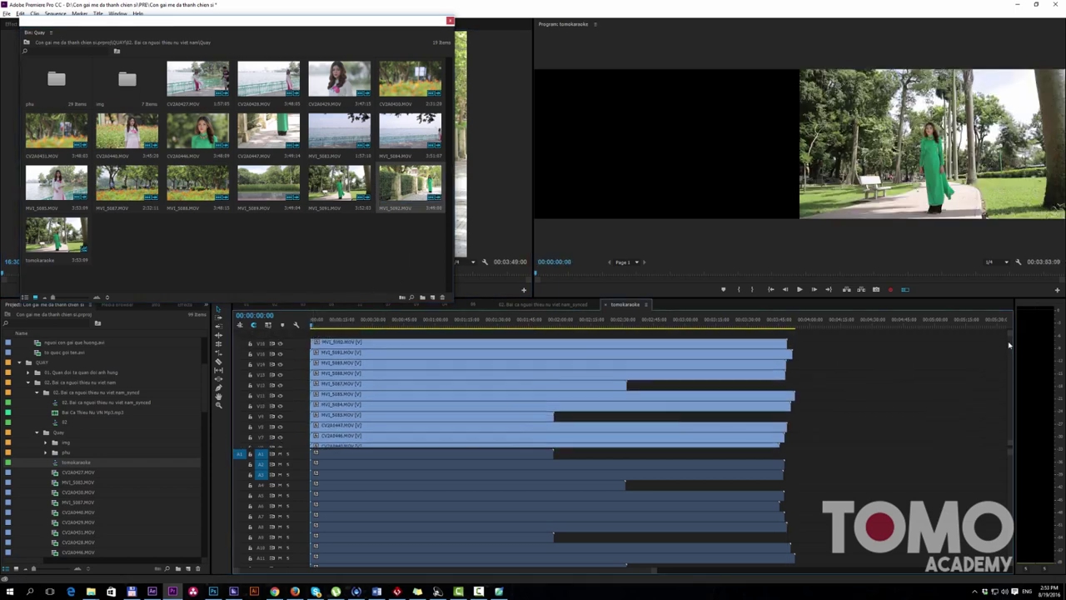
left_click_drag(198, 79, 317, 334)
scroll(333, 350, "down", 2)
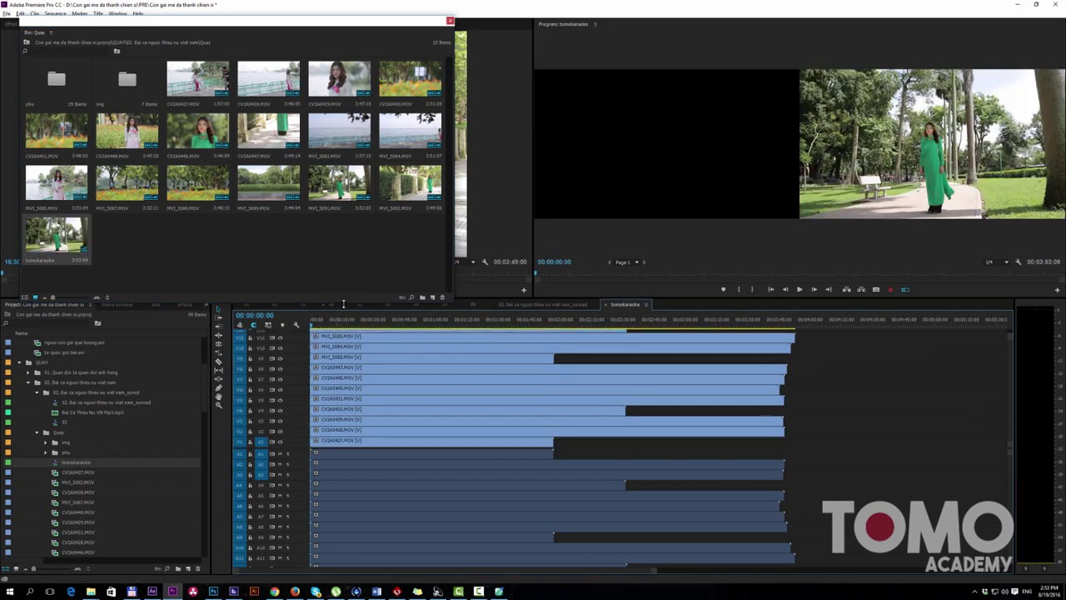
left_click_drag(485, 297, 486, 169)
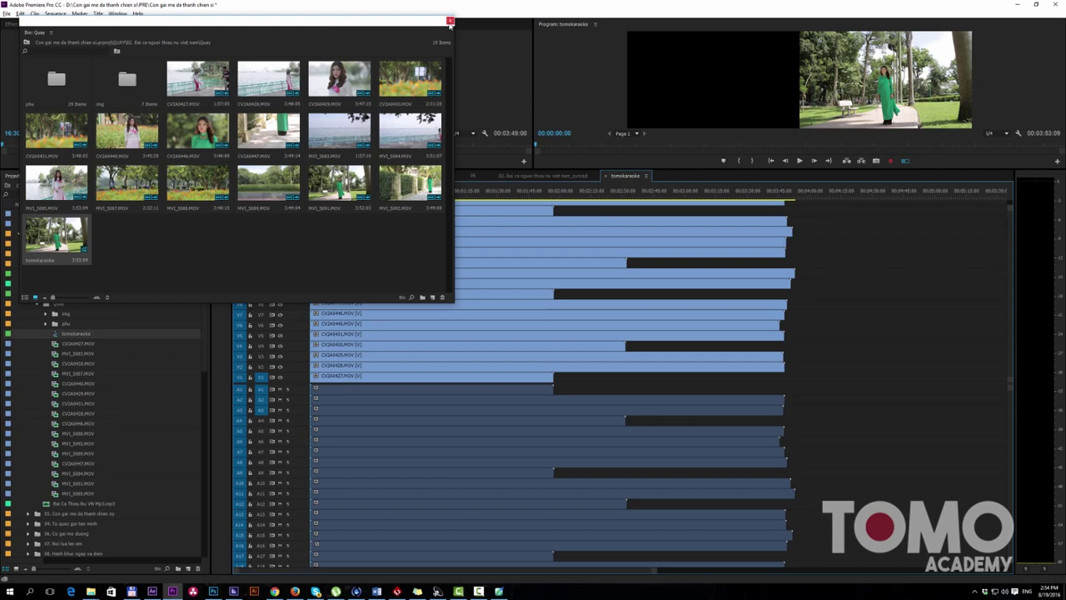
left_click(449, 23)
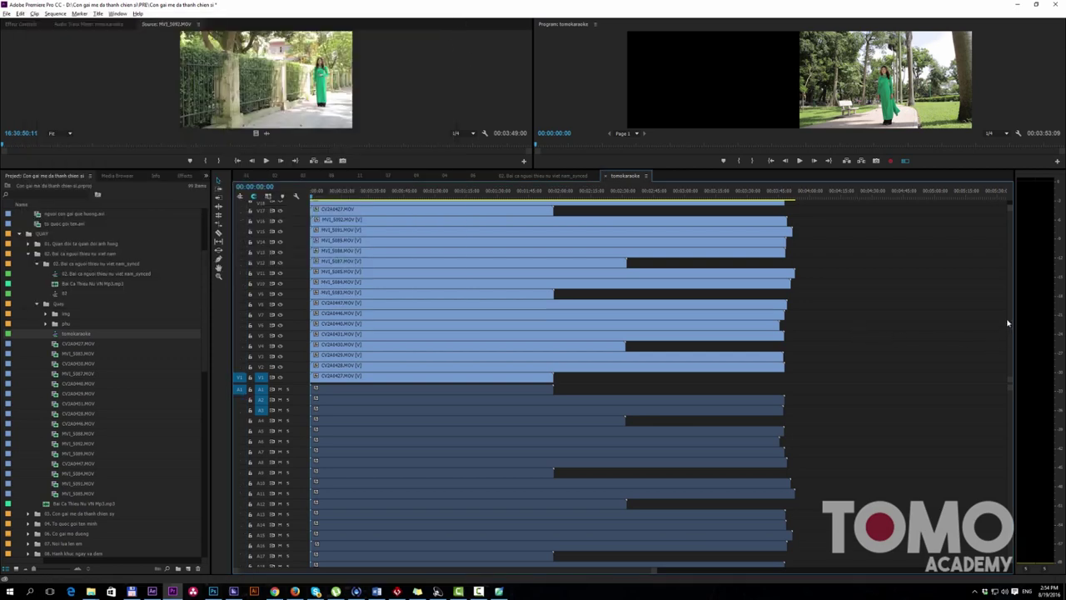
Place the Bai Ca Thieu Nu VN MP3 on a new bottom audio track at 00:00:00:00.
scroll(1008, 329, "up", 5)
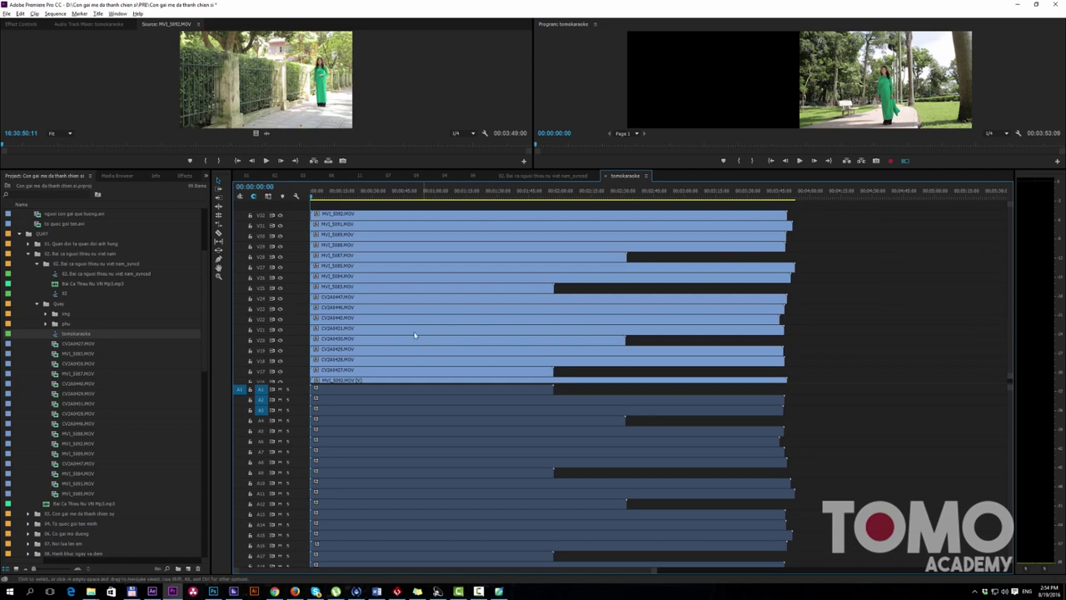
scroll(1009, 273, "down", 5)
scroll(1008, 271, "up", 5)
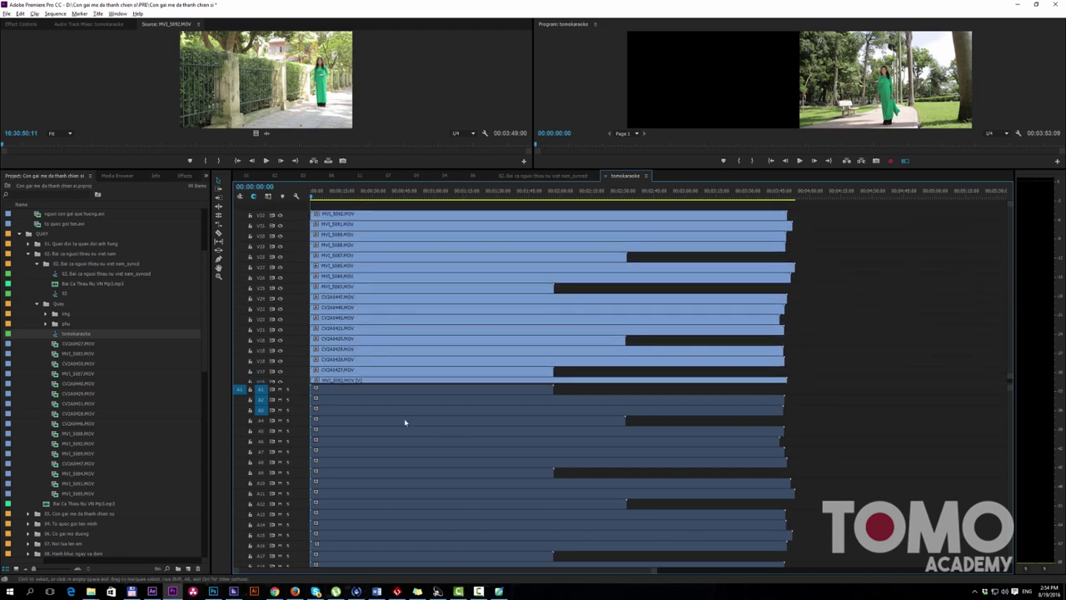
left_click(81, 286)
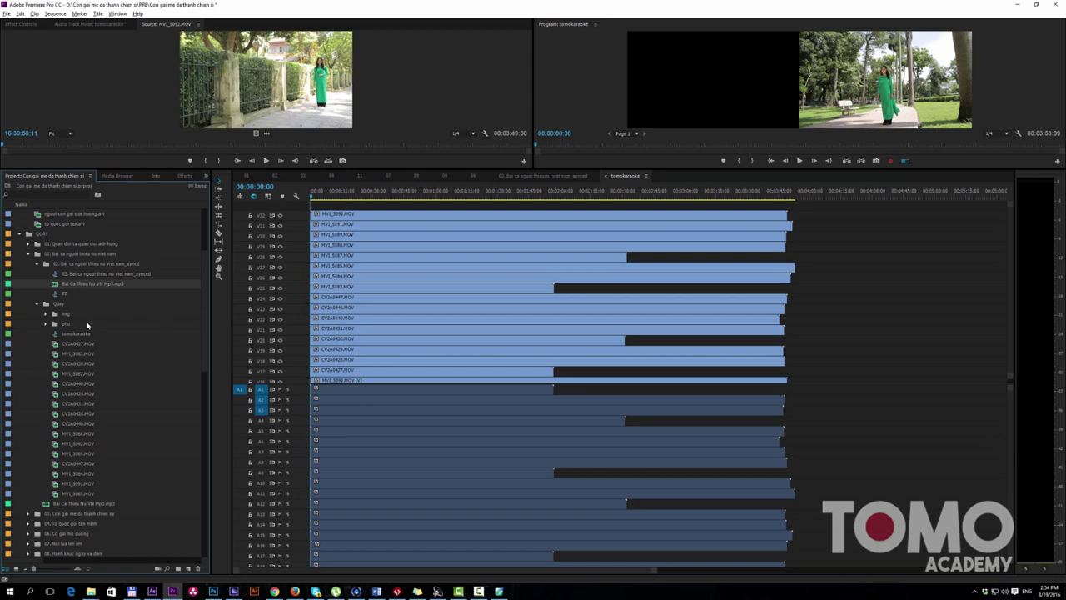
left_click(100, 503)
left_click(1014, 498)
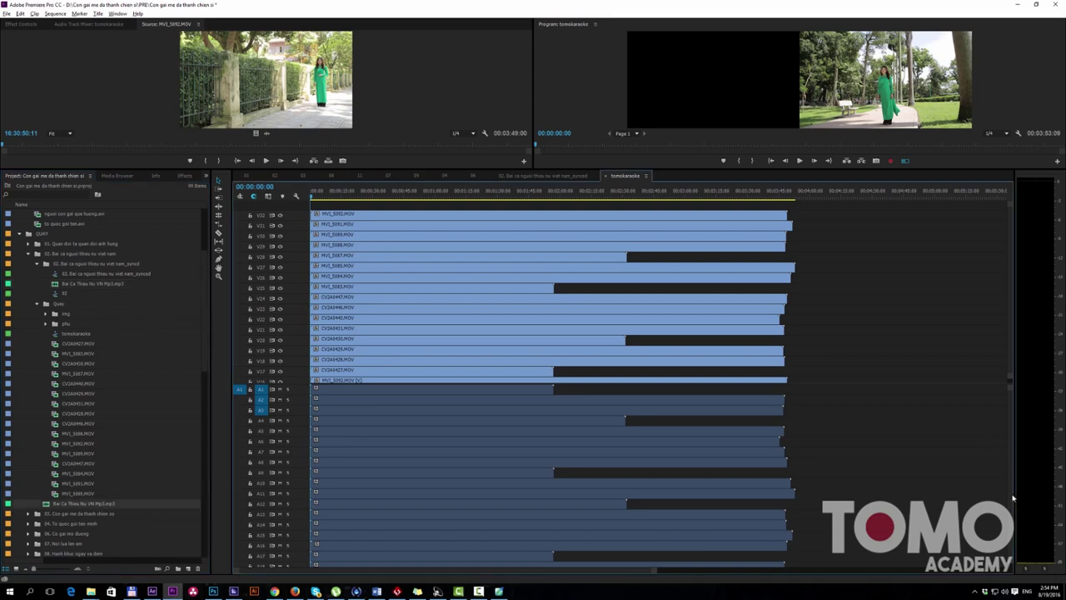
scroll(738, 484, "down", 5)
left_click_drag(351, 561, 312, 561)
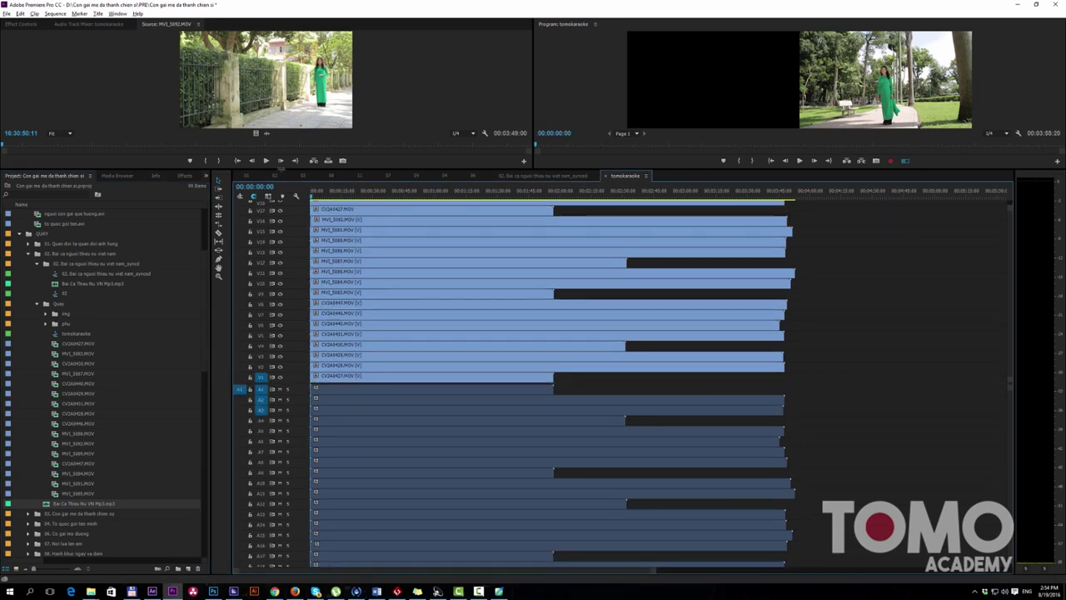
left_click_drag(281, 169, 283, 125)
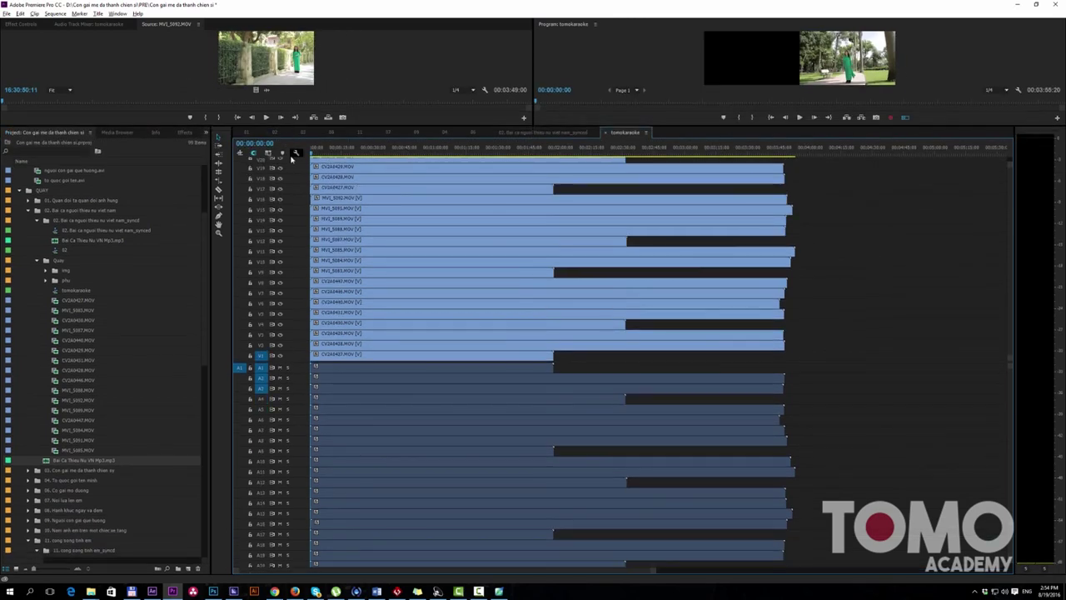
left_click(117, 13)
Open the PluralEyes 4 panel from Window > Extensions.
mouse_move(166, 44)
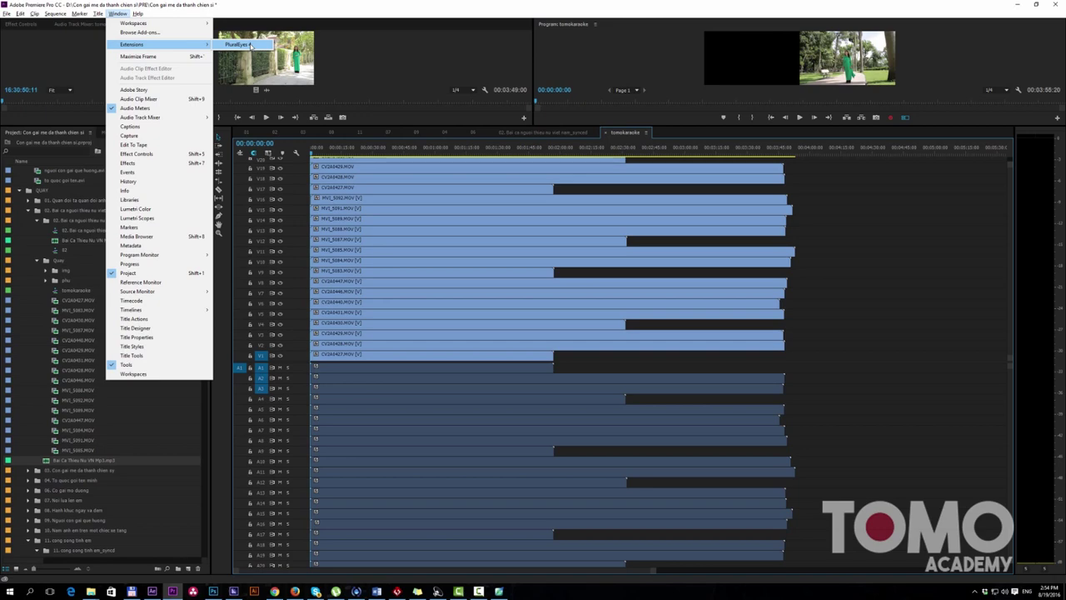
left_click(251, 46)
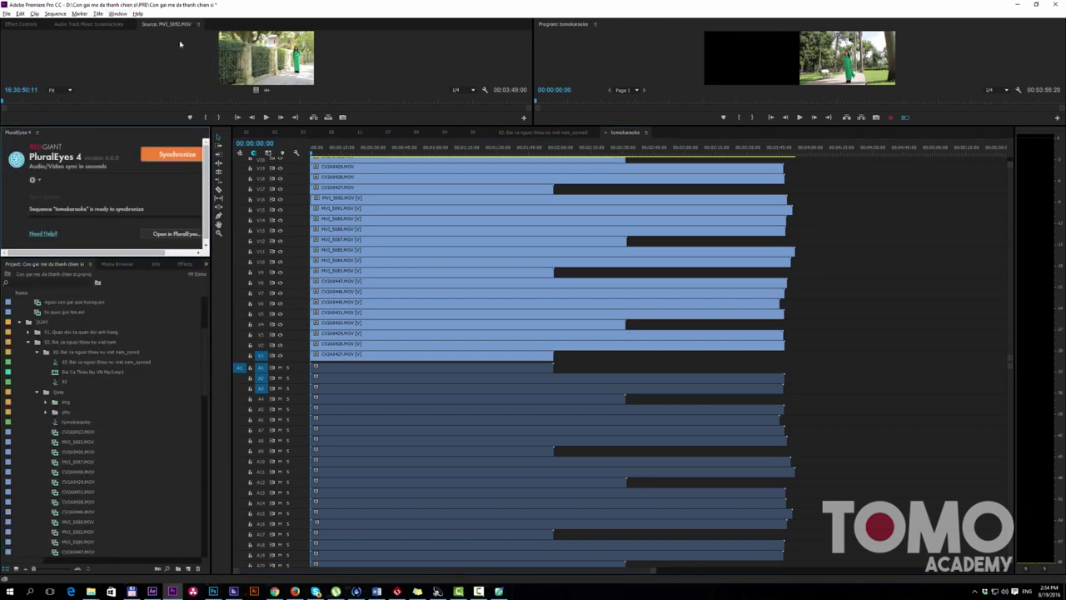
left_click(118, 14)
mouse_move(131, 46)
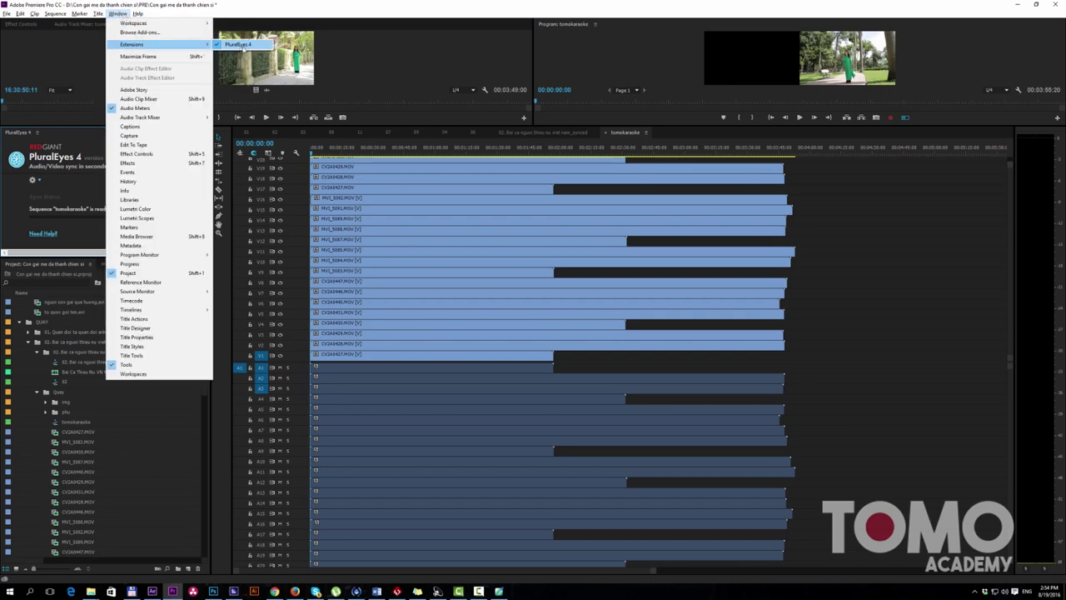
left_click(241, 45)
Enlarge the PluralEyes panel and make tomokaraoke the active sequence.
left_click_drag(213, 183, 343, 184)
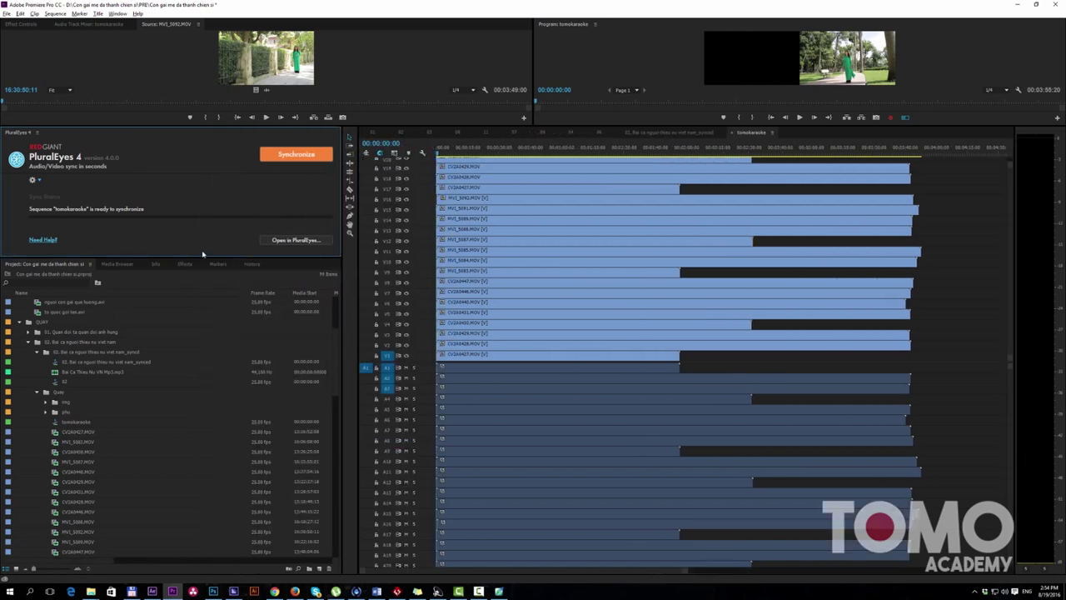
left_click_drag(202, 257, 202, 289)
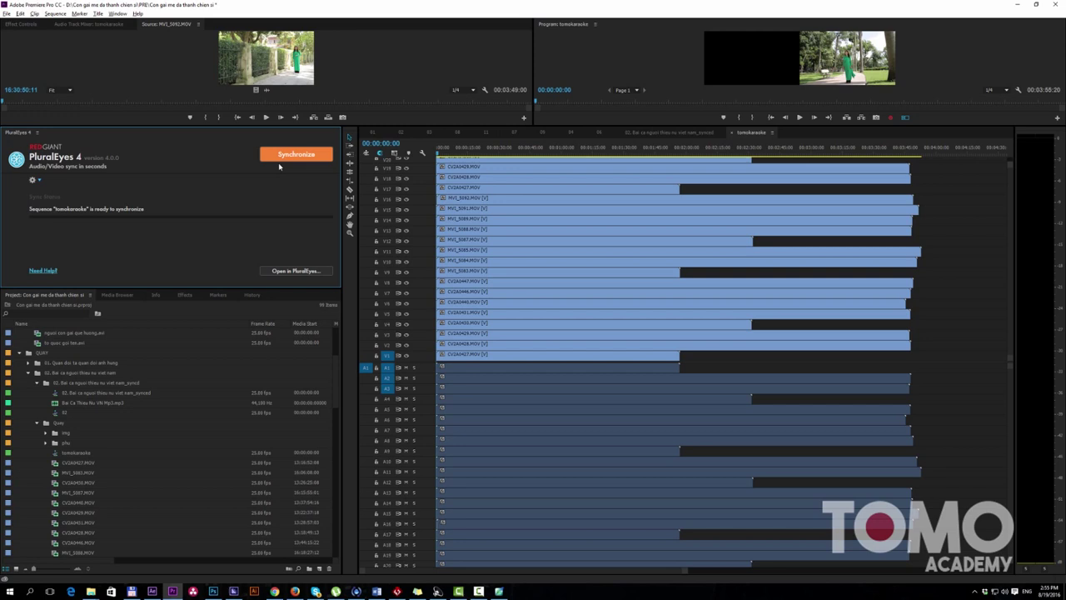
left_click(937, 288)
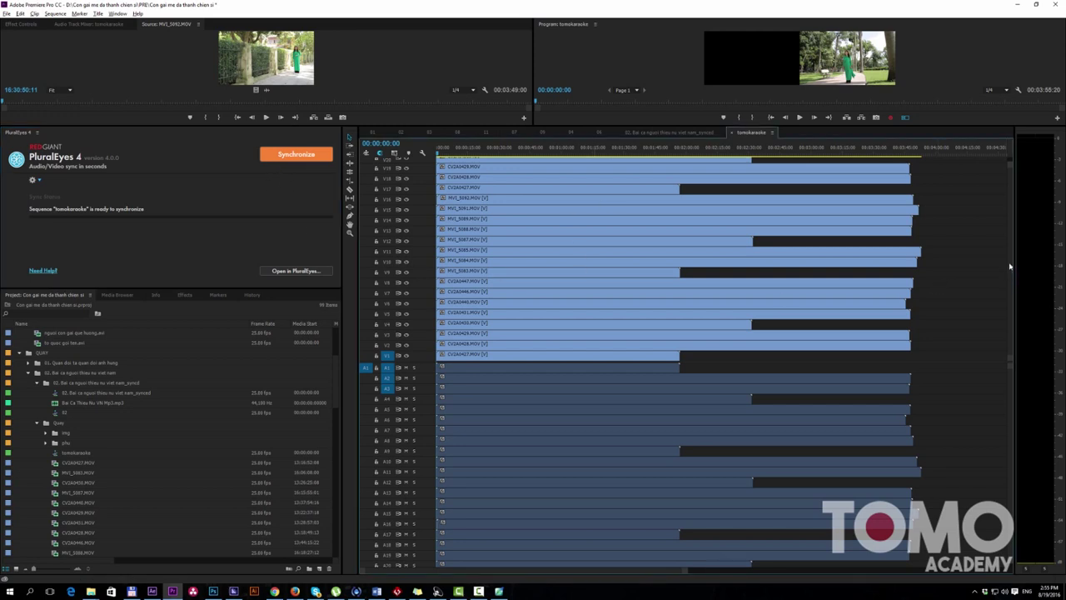
scroll(1007, 305, "up", 4)
scroll(517, 180, "down", 4)
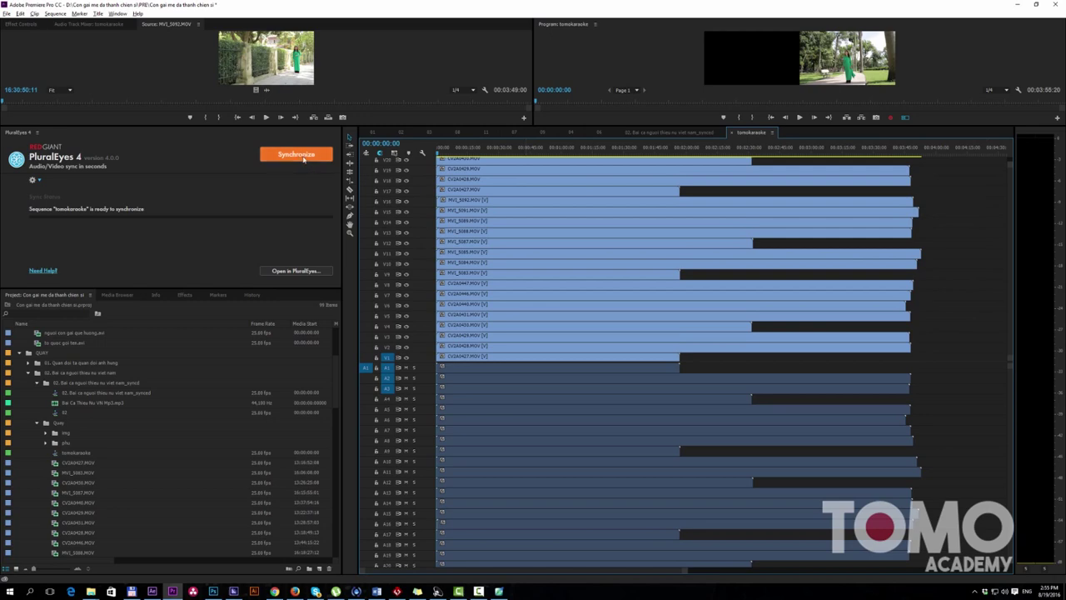
Run PluralEyes Synchronize to align all camera clips with the song into tomokaraoke_synced.
left_click(304, 158)
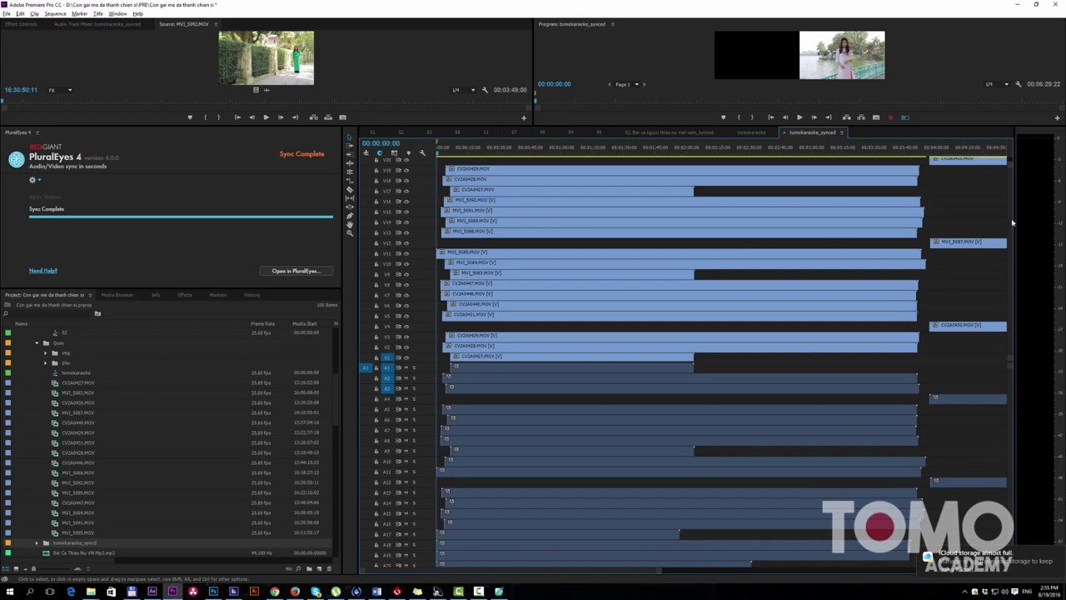
Move the playhead to 00:04:14:20 and delete the stray MVI_5087 clip at the sequence end.
scroll(1013, 224, "up", 2)
scroll(1016, 251, "down", 2)
scroll(1013, 418, "down", 5)
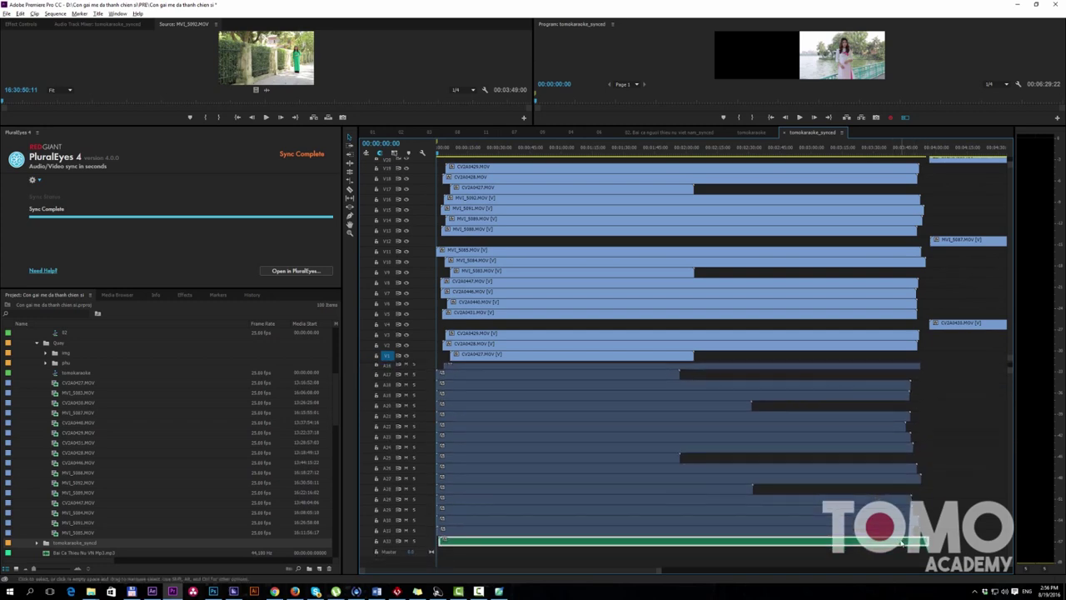
left_click(966, 147)
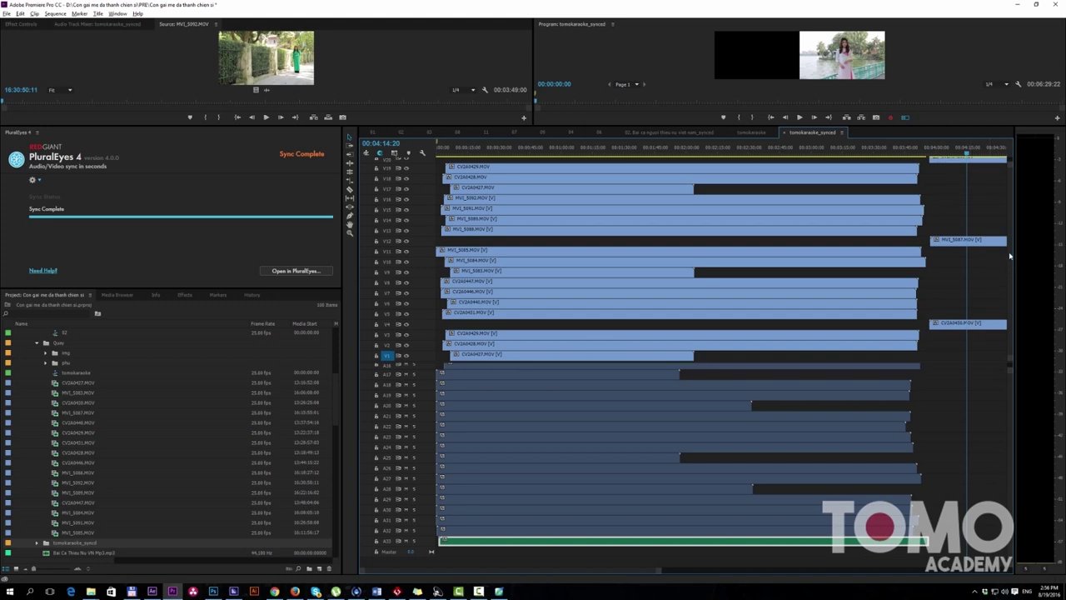
scroll(1013, 267, "up", 5)
left_click(989, 214)
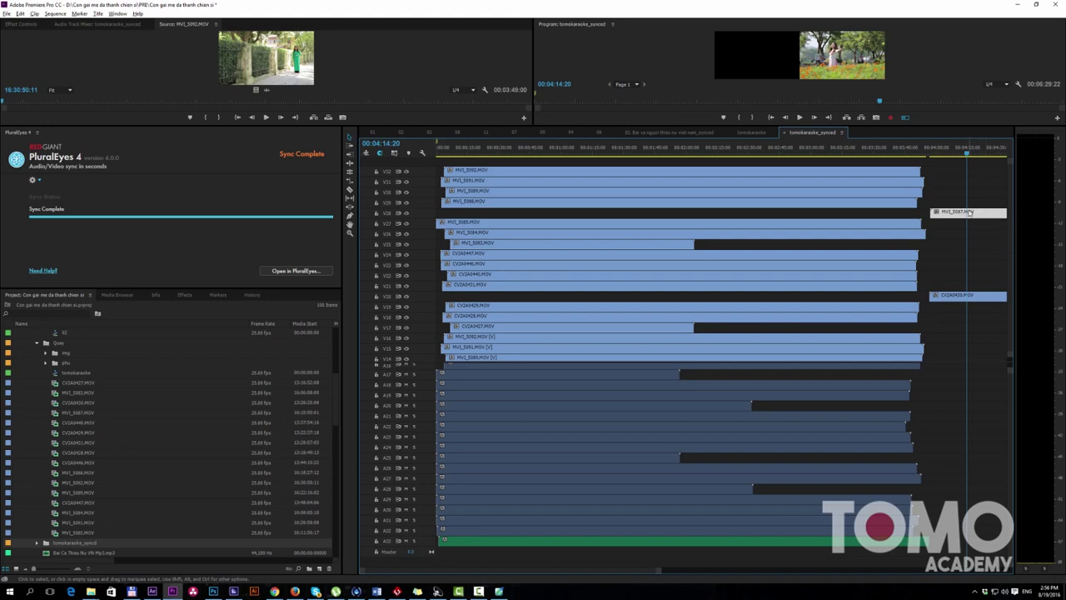
key("Delete")
Delete the other stray end clips, undo once, then delete MVI_5087 again.
left_click(962, 296)
key("Delete")
key("ctrl+z")
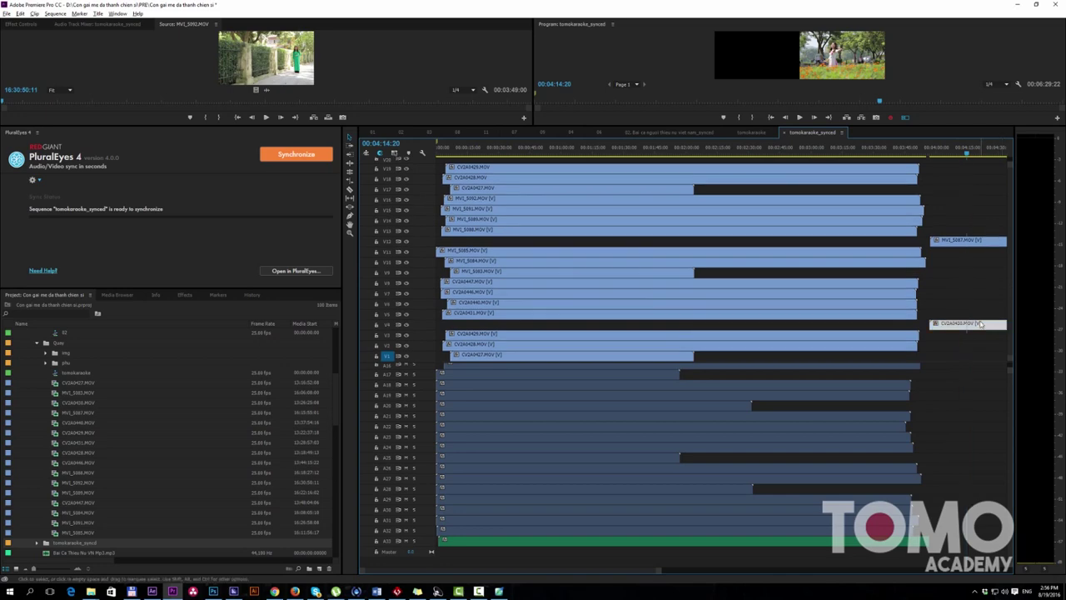
left_click(974, 243)
key("Delete")
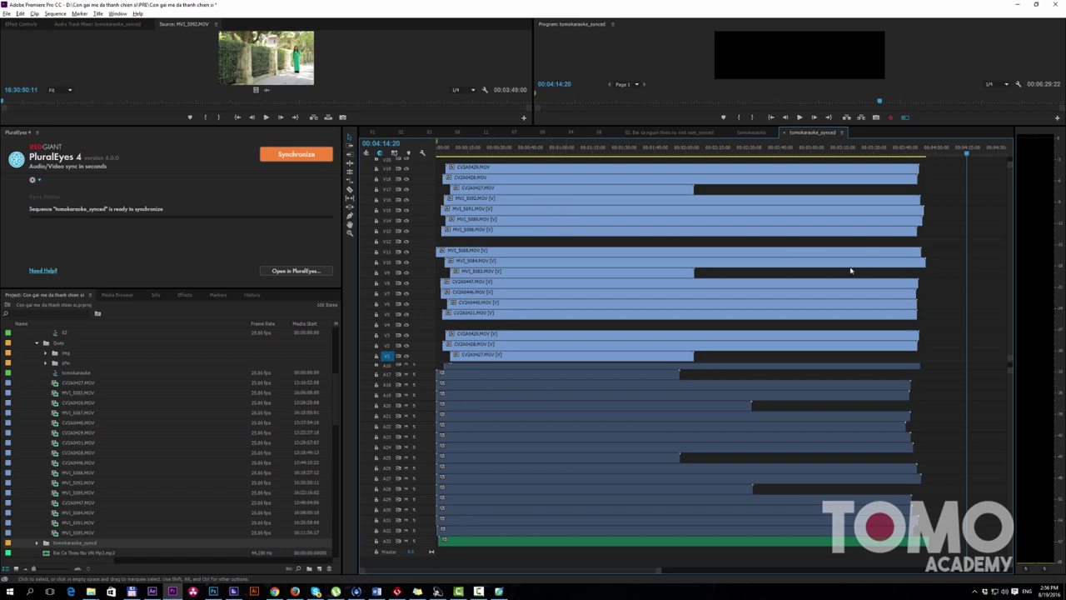
Select the green song clip on the bottom audio track.
scroll(1004, 253, "down", 2)
scroll(1005, 254, "up", 3)
scroll(1005, 321, "down", 1)
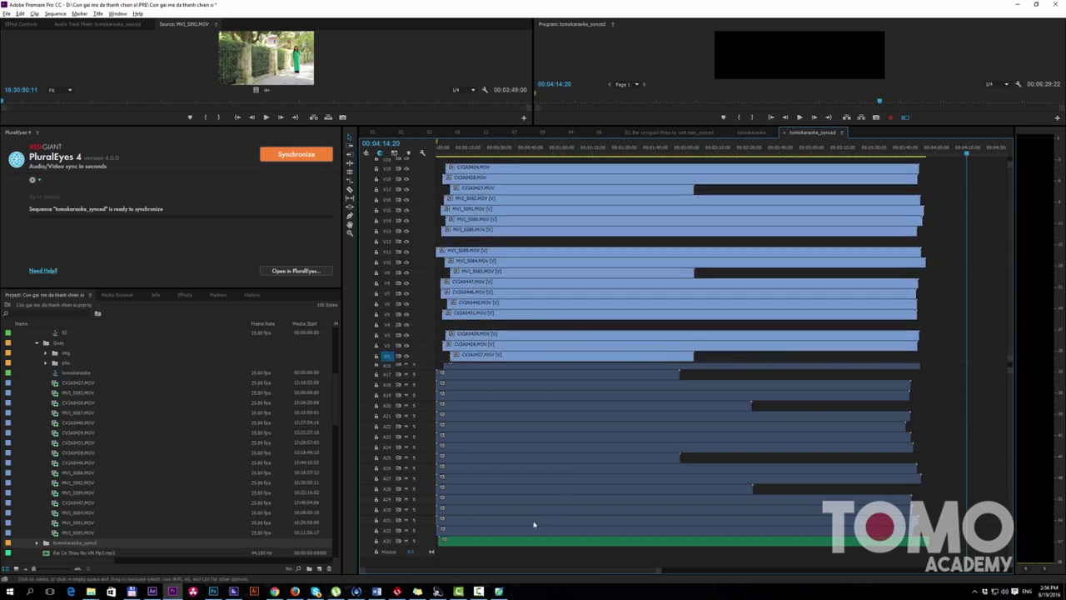
left_click(568, 542)
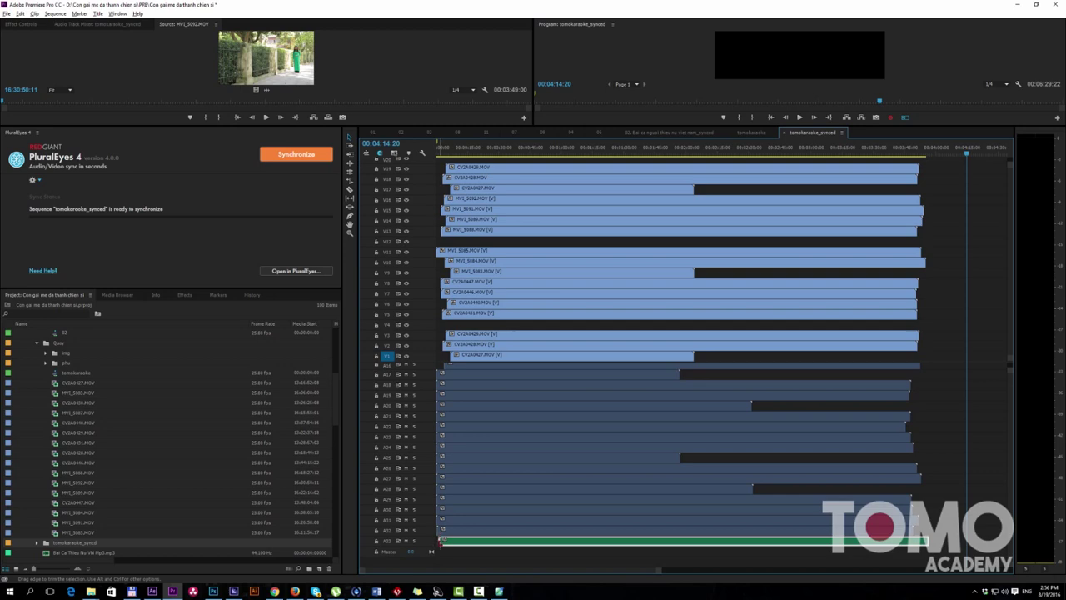
Keep the song on its bottom track and move stray audio clips from A32 to A22 and A27 to A31.
scroll(451, 530, "up", 3, "alt")
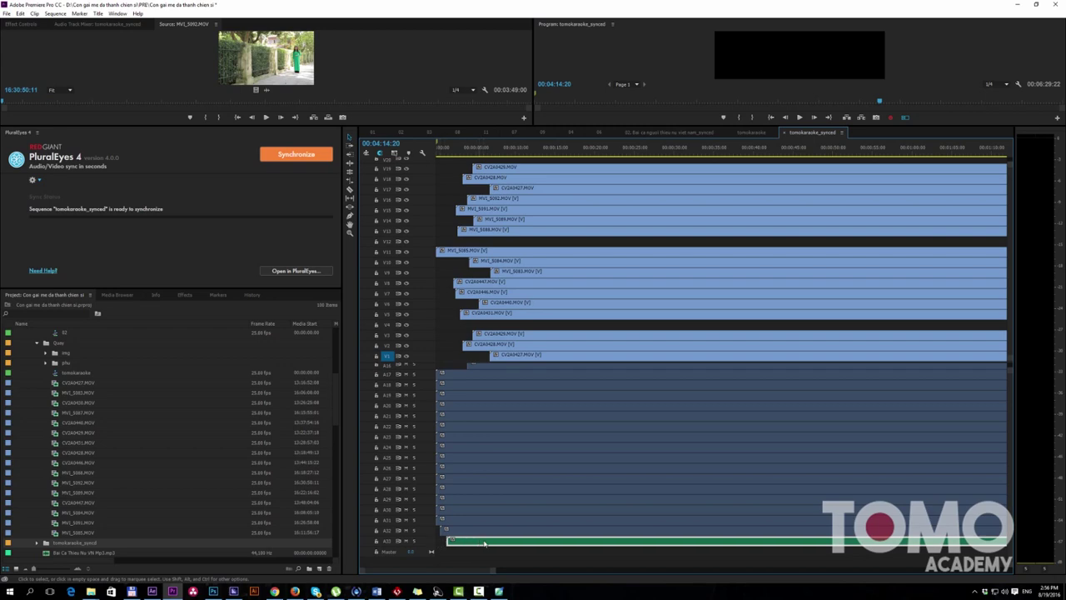
mouse_move(479, 541)
left_mouse_down()
mouse_move(481, 395)
mouse_move(466, 463)
left_mouse_up()
left_click_drag(444, 543, 442, 541)
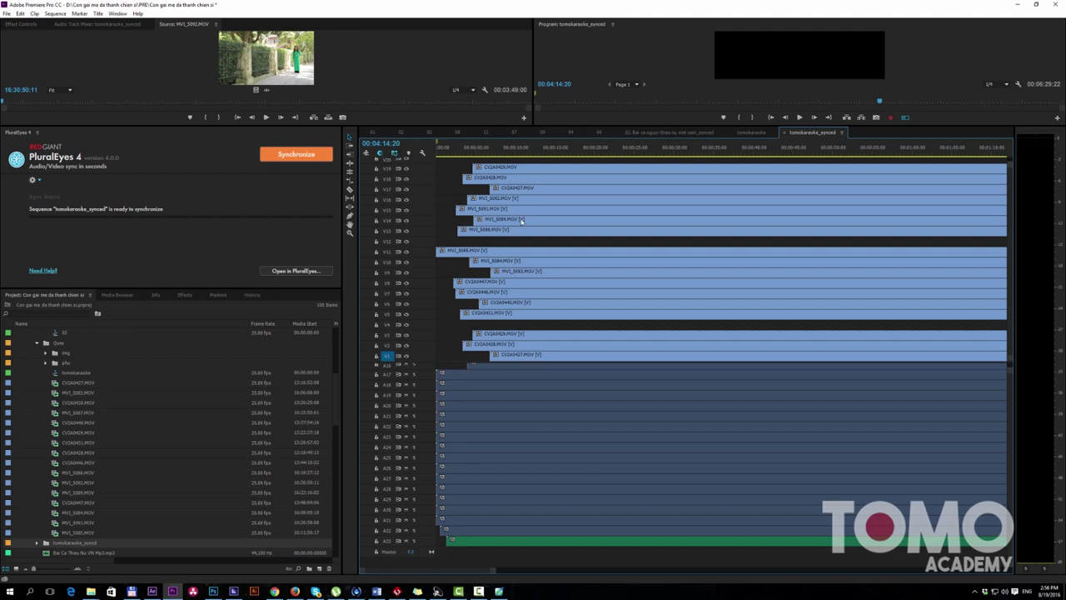
left_click(465, 533)
mouse_move(480, 368)
left_mouse_down()
mouse_move(485, 462)
mouse_move(557, 493)
left_mouse_up()
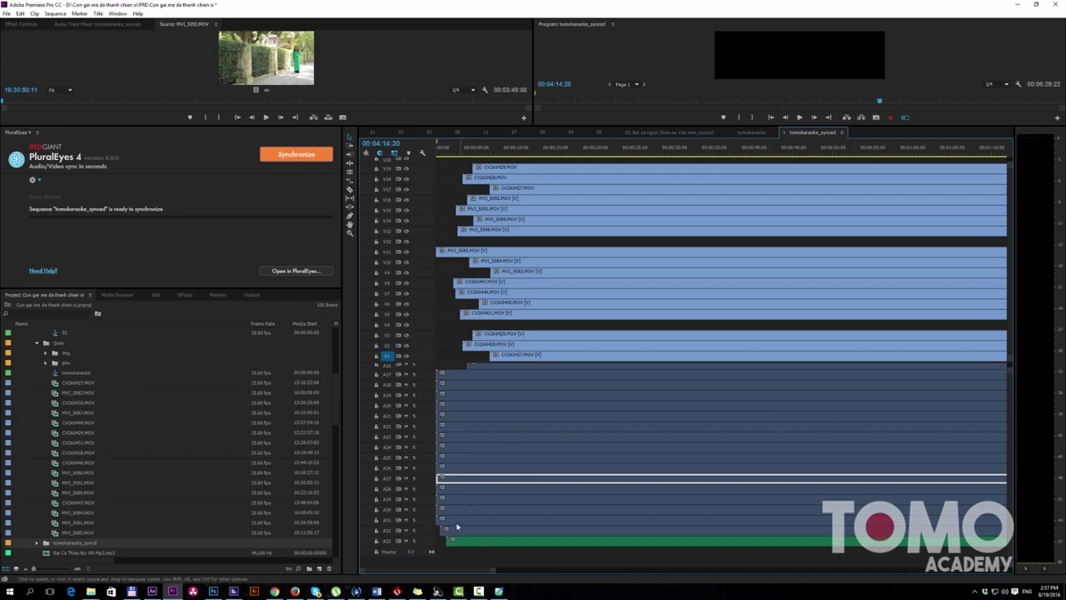
left_click_drag(454, 530, 448, 519)
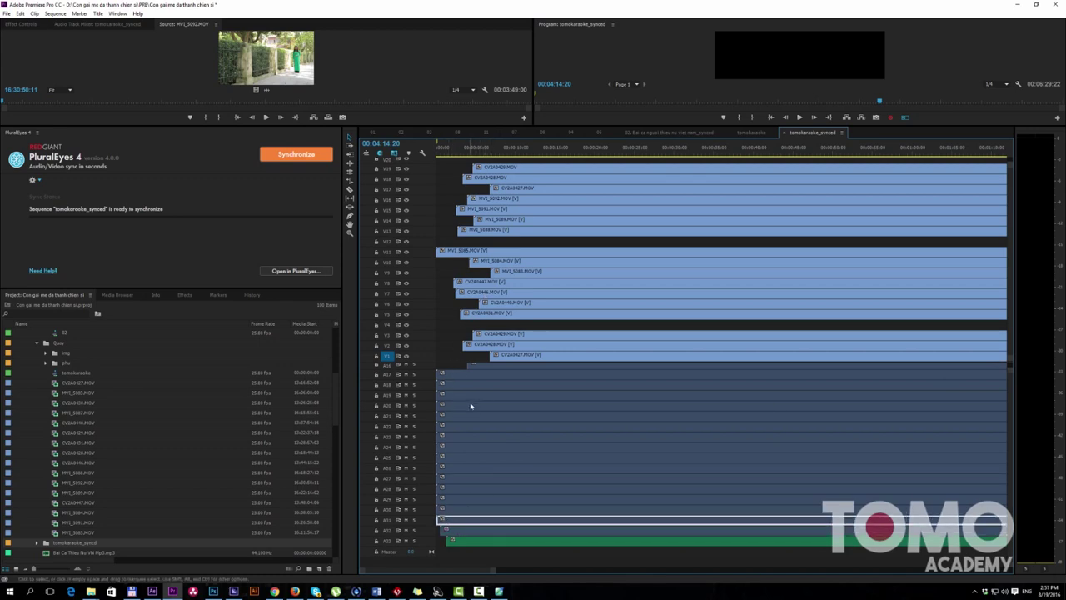
Trim the start edges of the A32 and A17 audio clips slightly later.
left_click(454, 530)
left_click(460, 375, "shift")
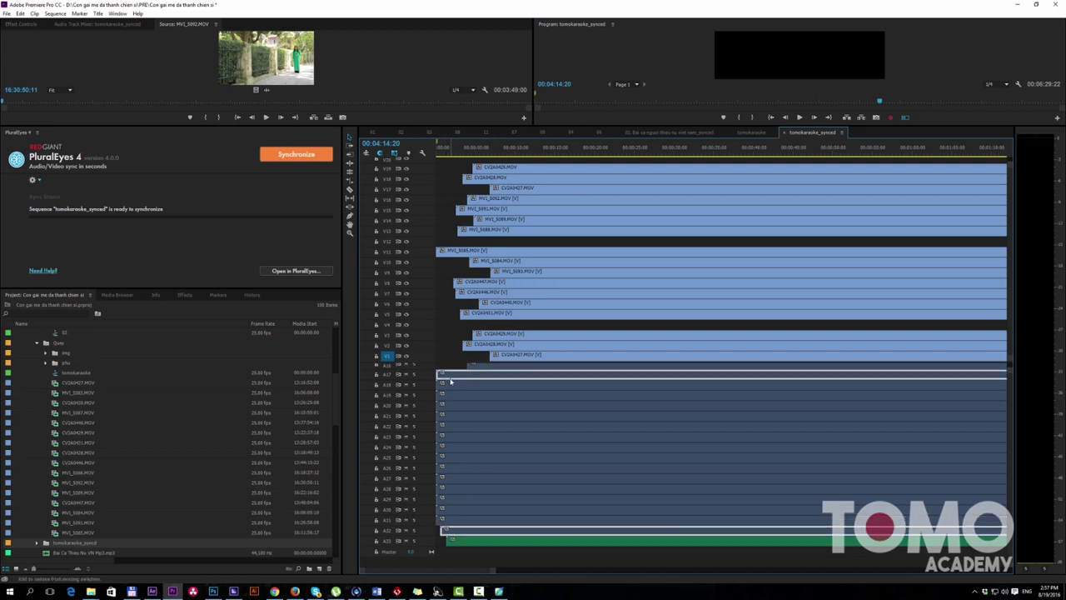
left_click(450, 521)
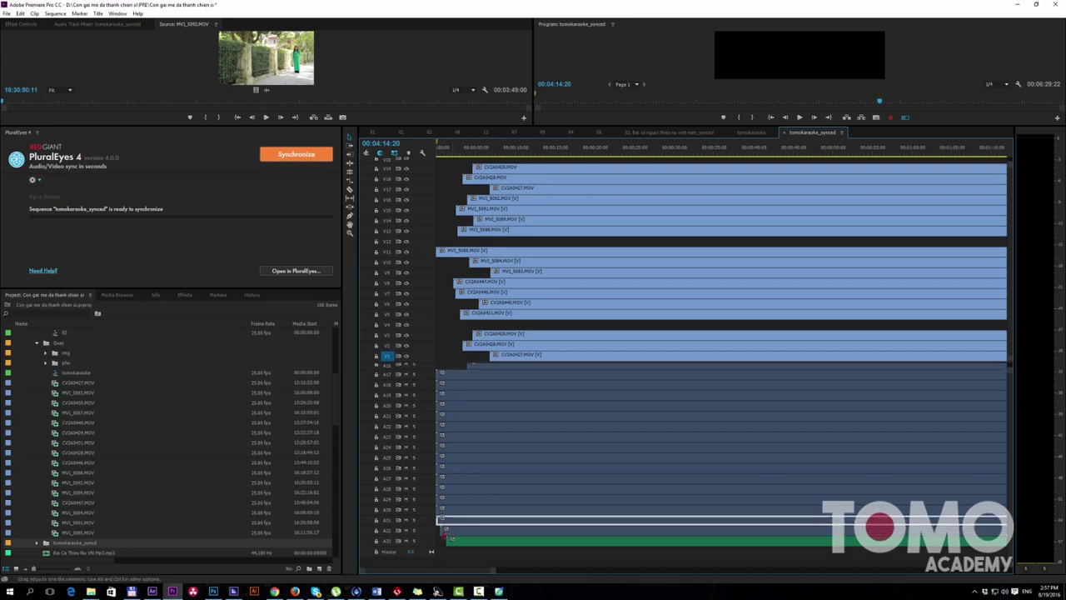
left_click_drag(442, 525, 450, 498)
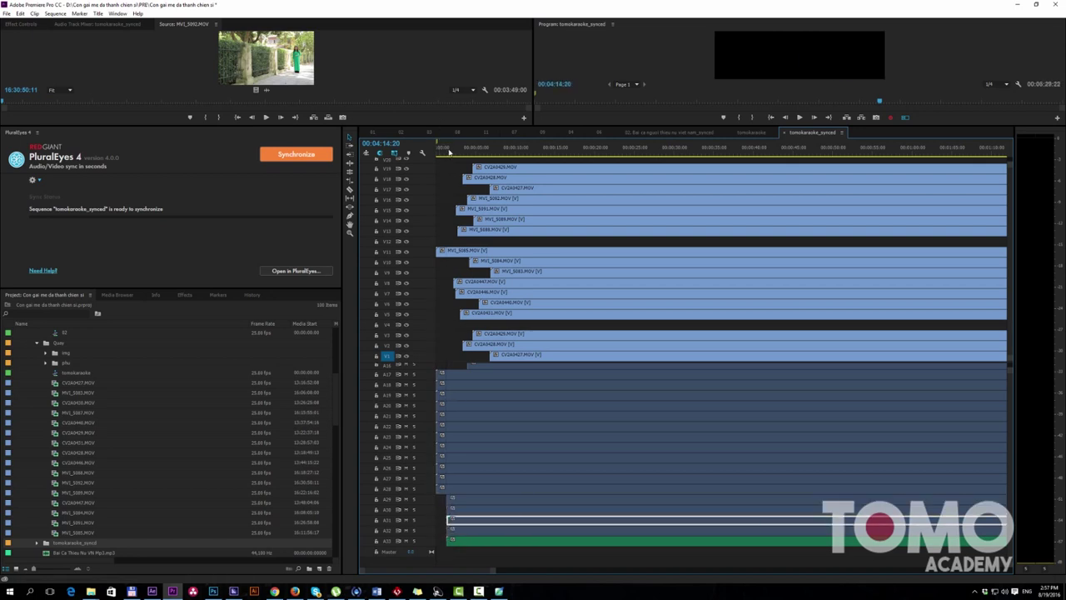
Play from the start to check sync, then trim the A17–A25 clip starts later together.
left_click(447, 153)
key("space")
key("space")
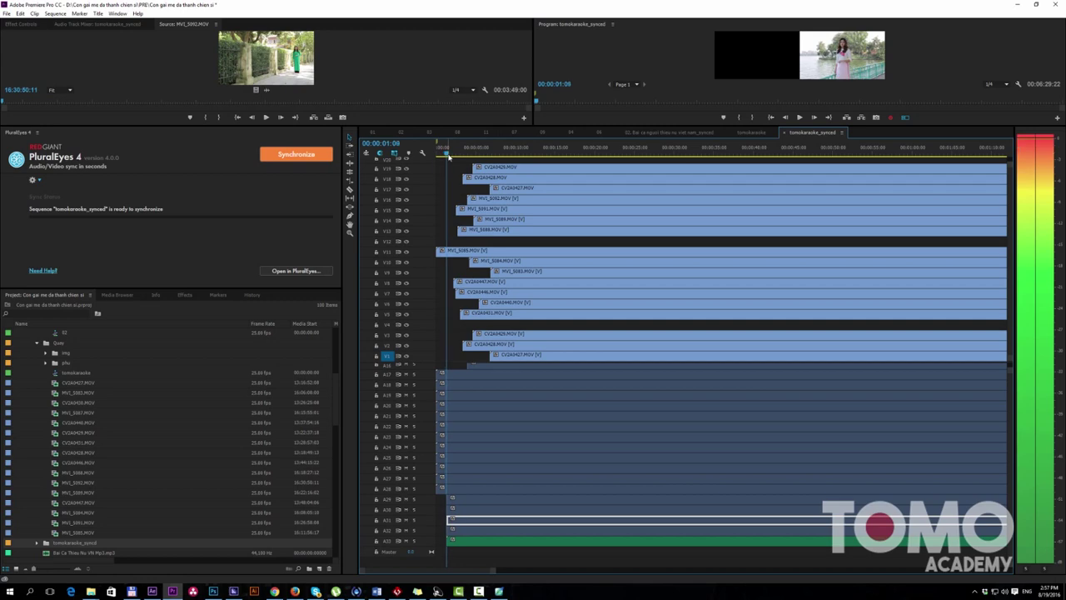
left_click_drag(440, 488, 442, 468)
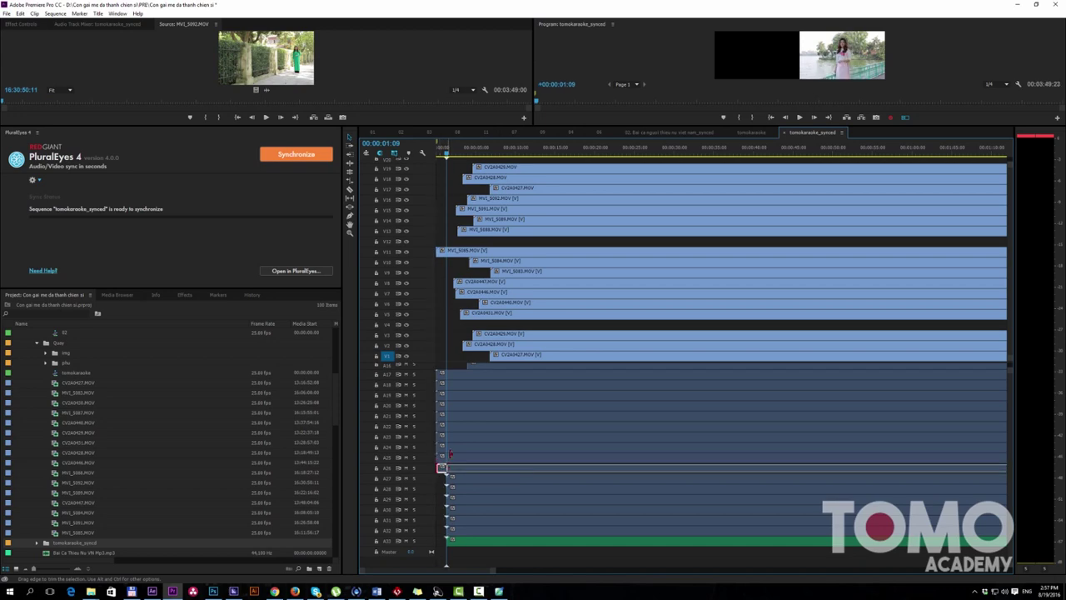
left_click_drag(442, 468, 440, 375)
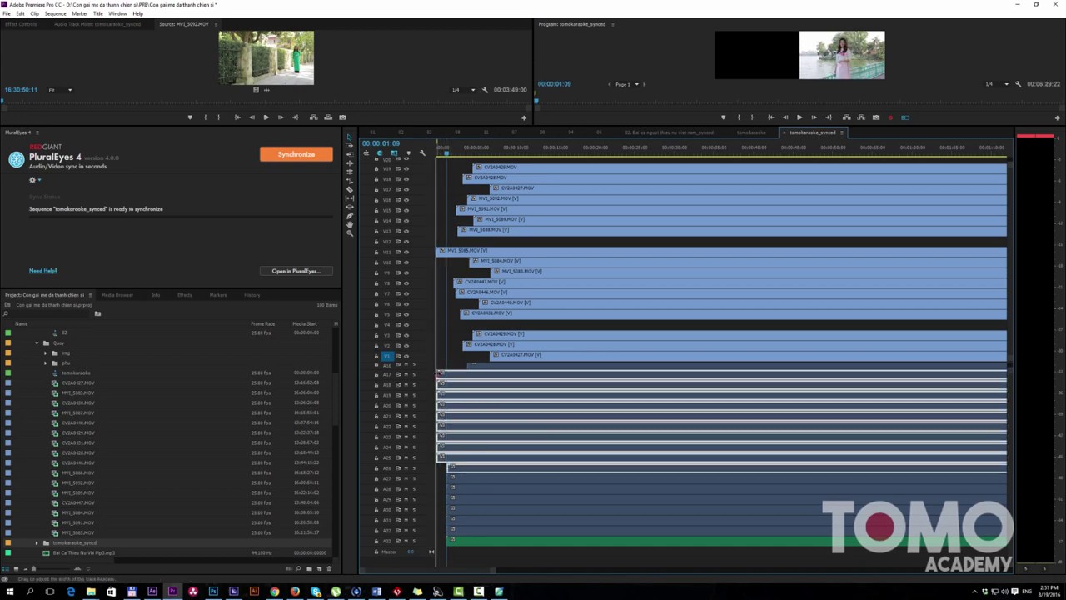
left_click_drag(437, 374, 447, 374)
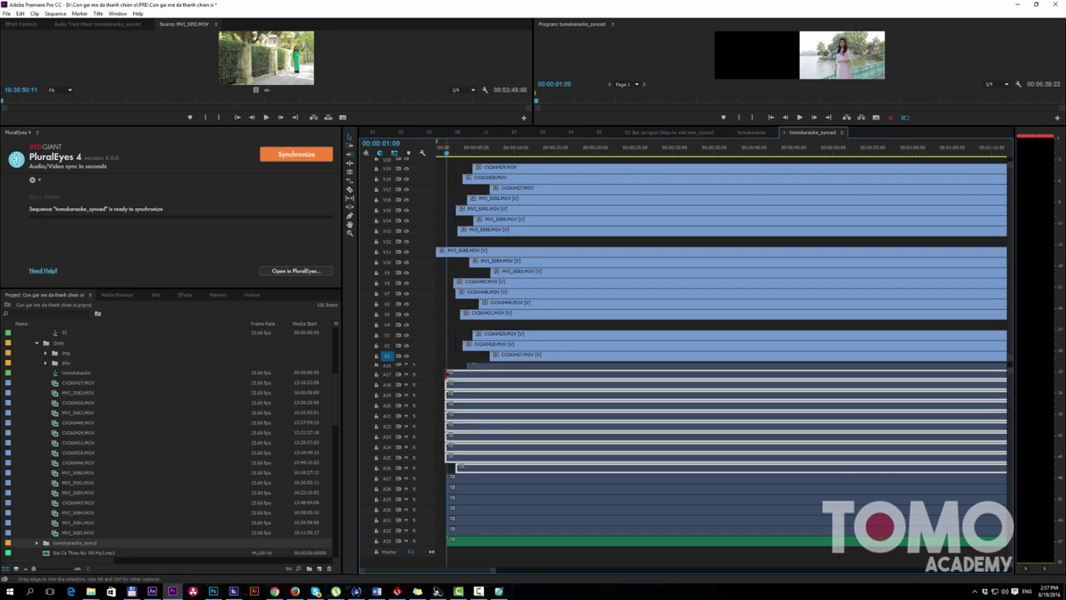
left_click_drag(448, 374, 450, 374)
left_click(466, 465)
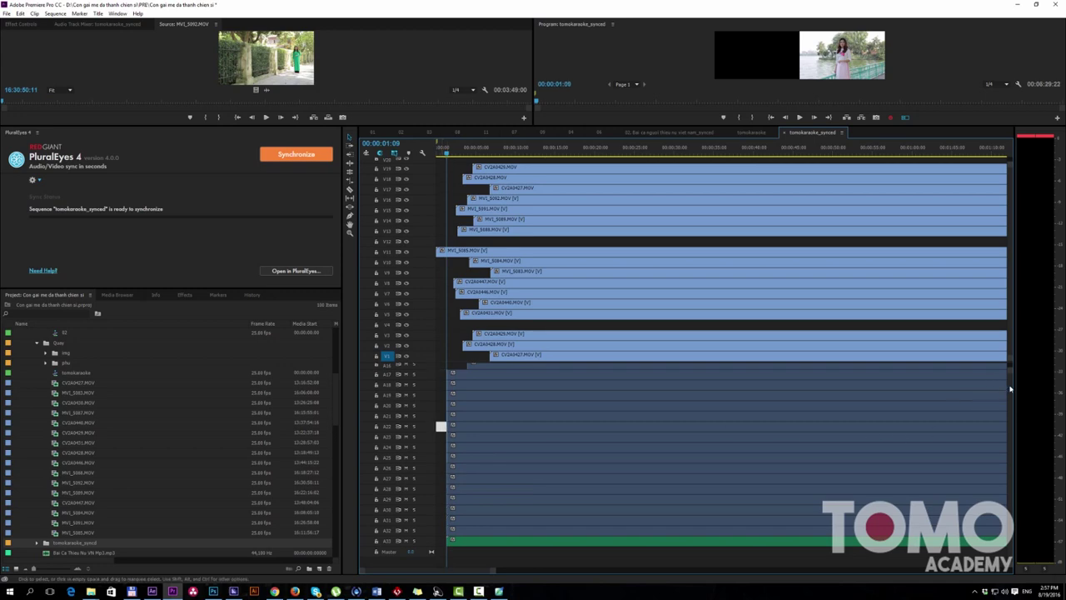
Trim the V11/A11 clip start to match and ripple-delete the leading gap.
scroll(642, 450, "up", 5)
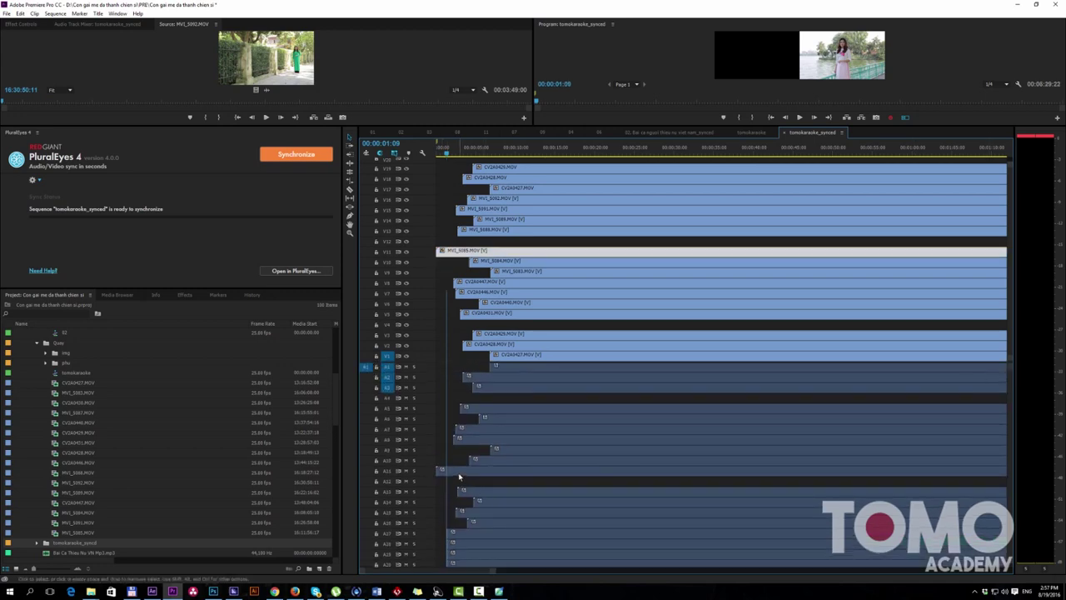
left_click_drag(438, 472, 450, 471)
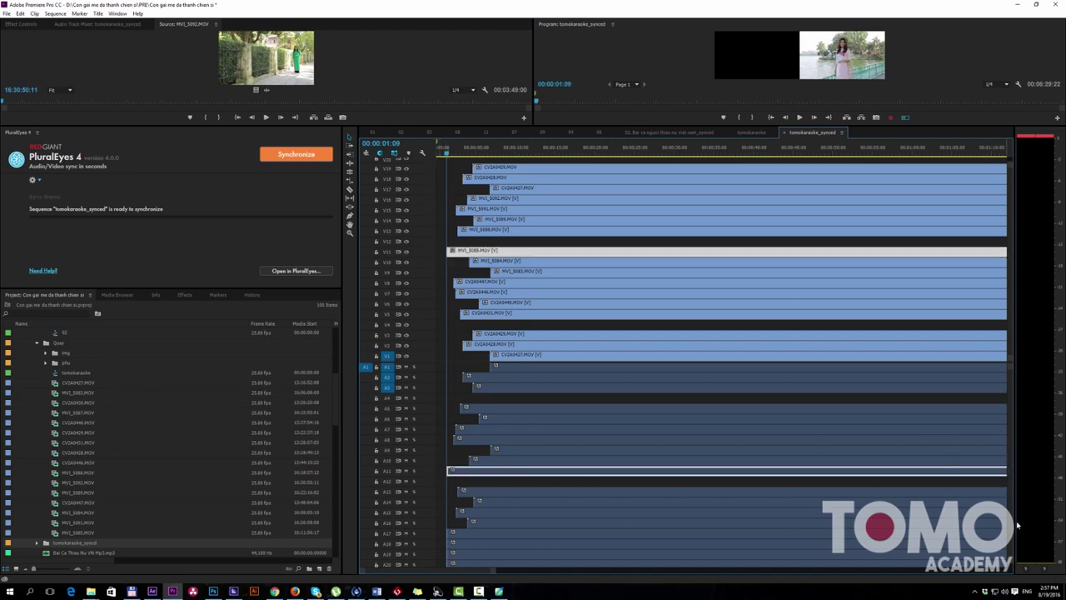
scroll(583, 466, "down", 5)
right_click(450, 548)
left_click(468, 549)
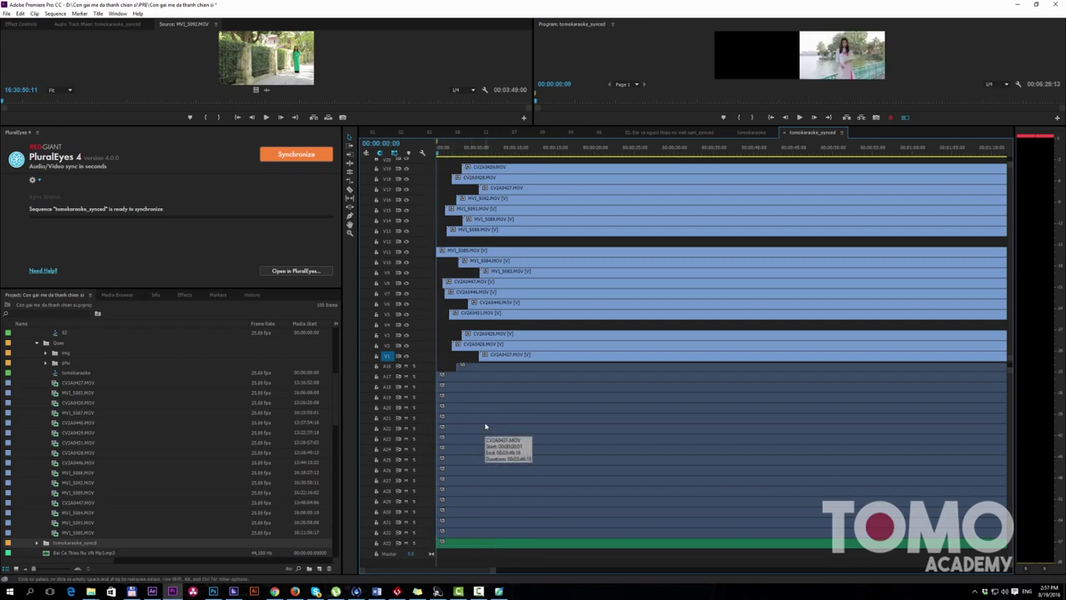
Deselect the song clip and close the PluralEyes panel.
left_click(465, 543)
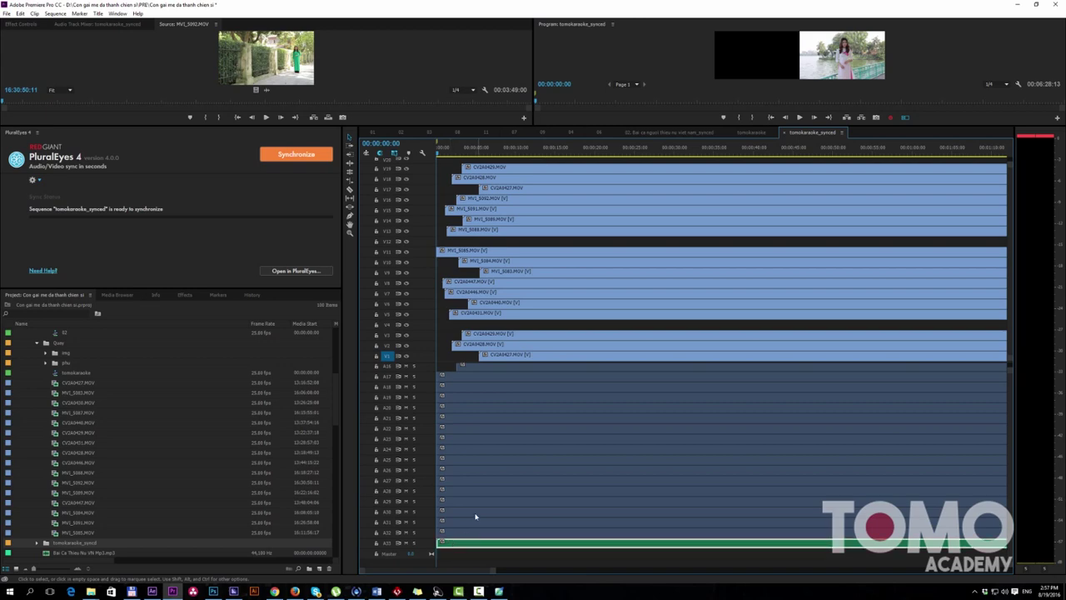
left_click(443, 174)
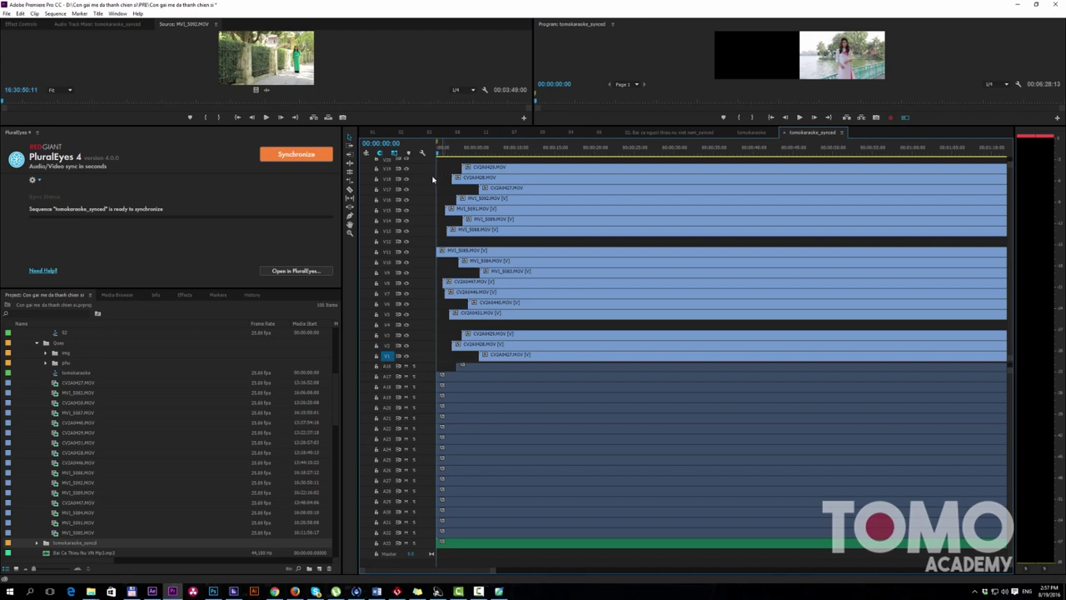
left_click(37, 133)
left_click(58, 140)
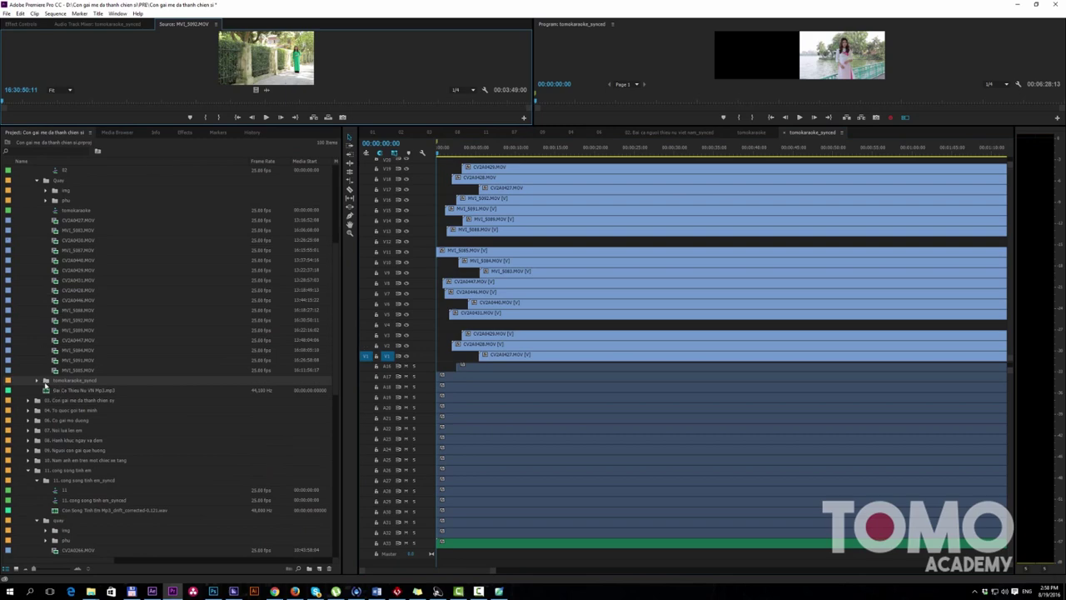
Expand the tomokaraoke_synced folder and select the tomokaraoke_synced sequence.
left_click(44, 381)
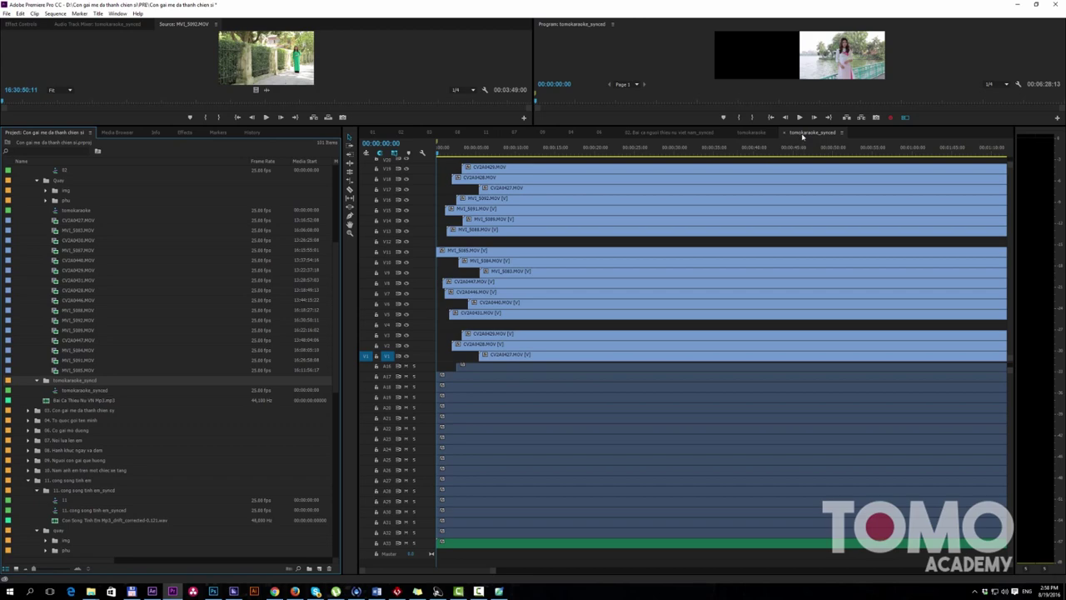
left_click(73, 391)
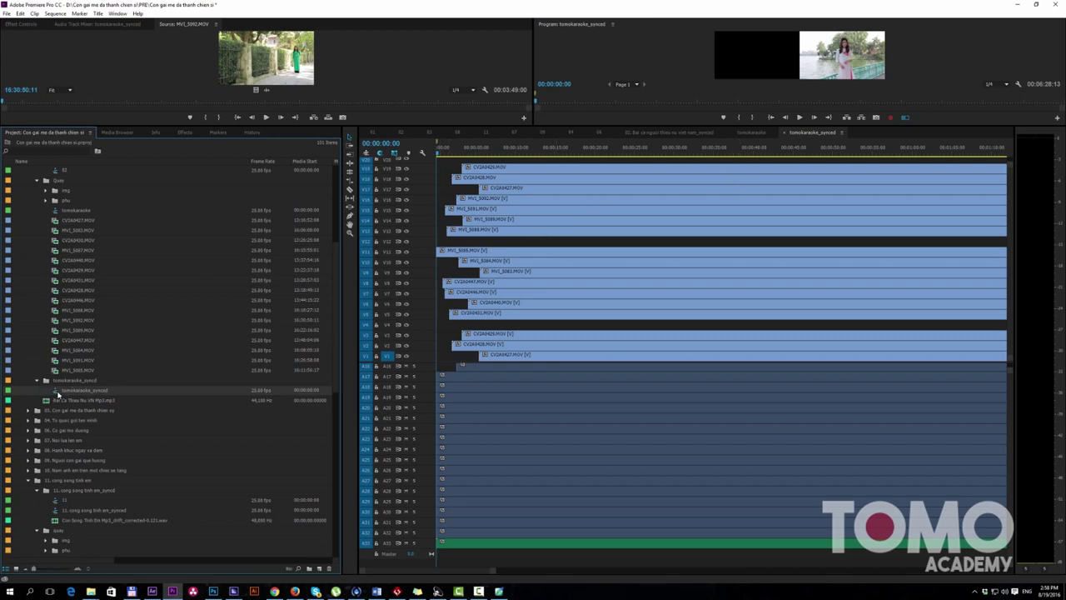
right_click(77, 394)
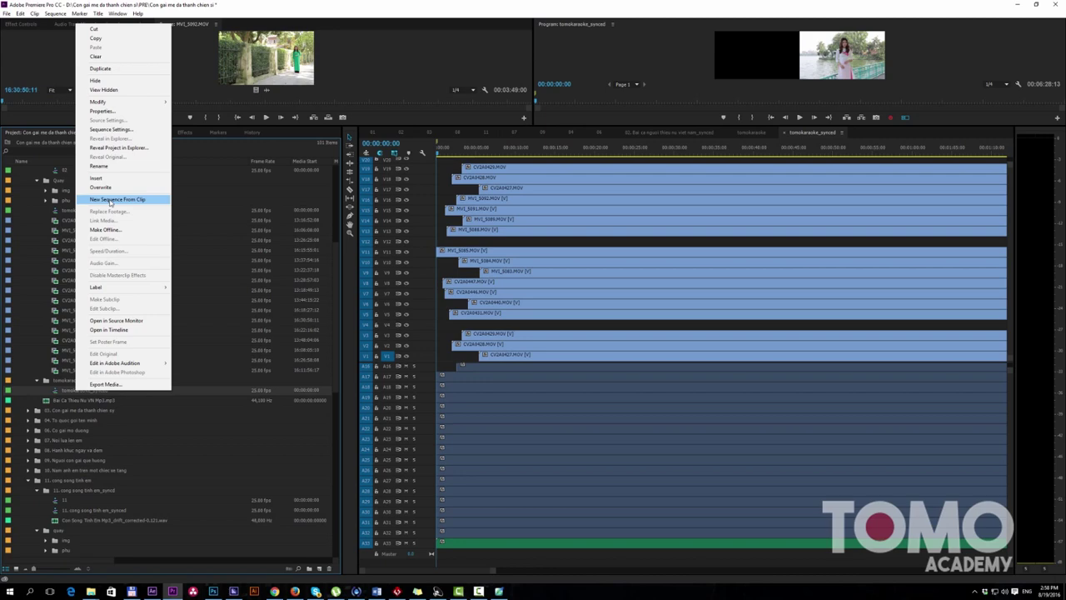
Create a new sequence from tomokaraoke_synced and select its nested clip.
left_click(117, 199)
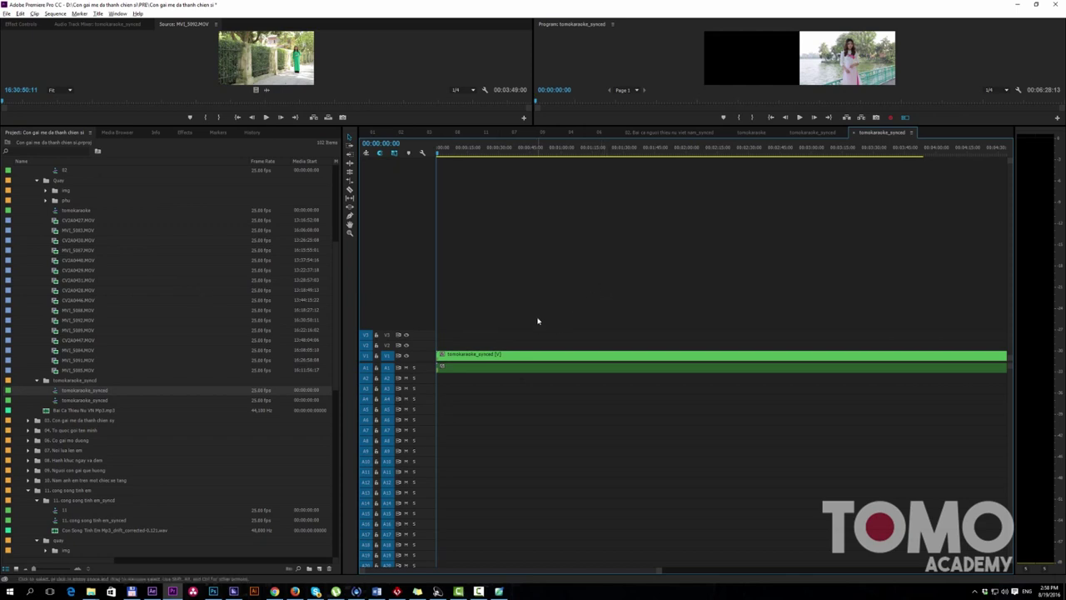
scroll(537, 320, "down", 1)
scroll(537, 321, "down", 2)
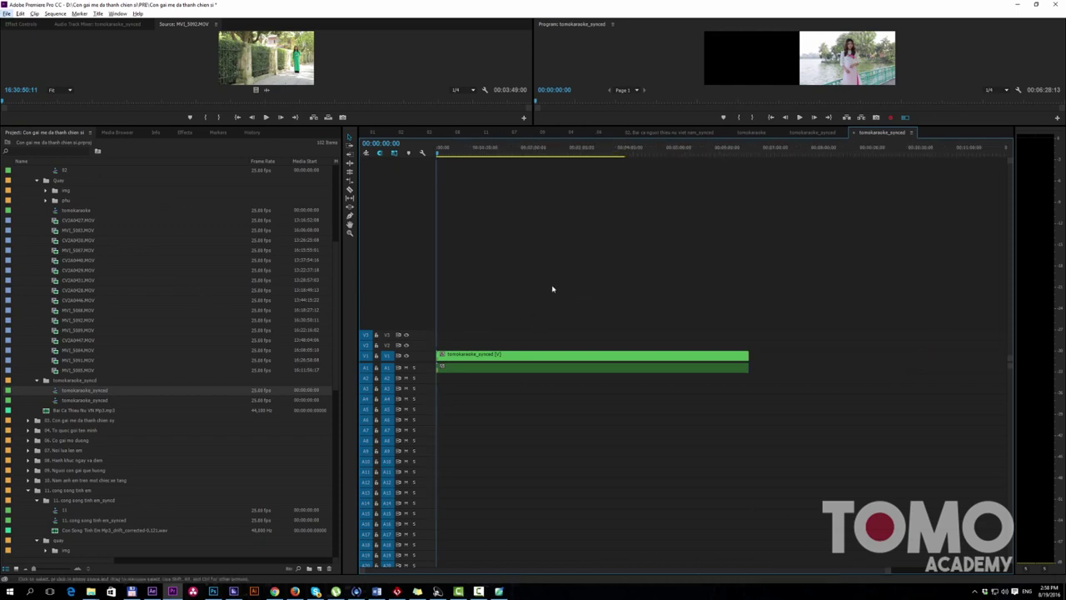
left_click(474, 369)
left_click(475, 334)
left_click_drag(475, 333, 488, 381)
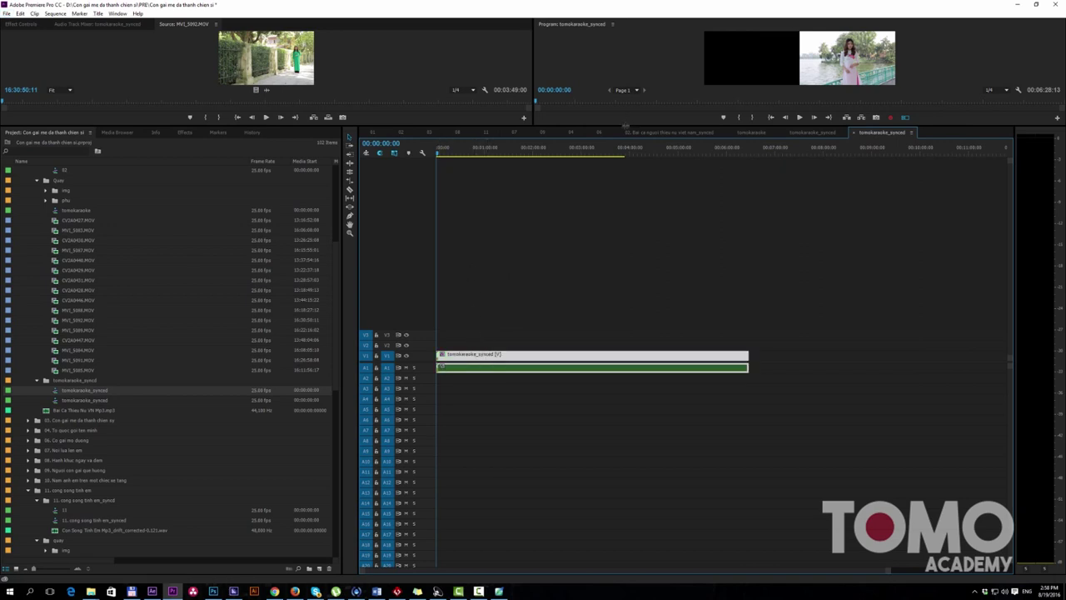
Enlarge the source and program monitors and show a single full-size picture in the program monitor.
left_click_drag(625, 127, 627, 298)
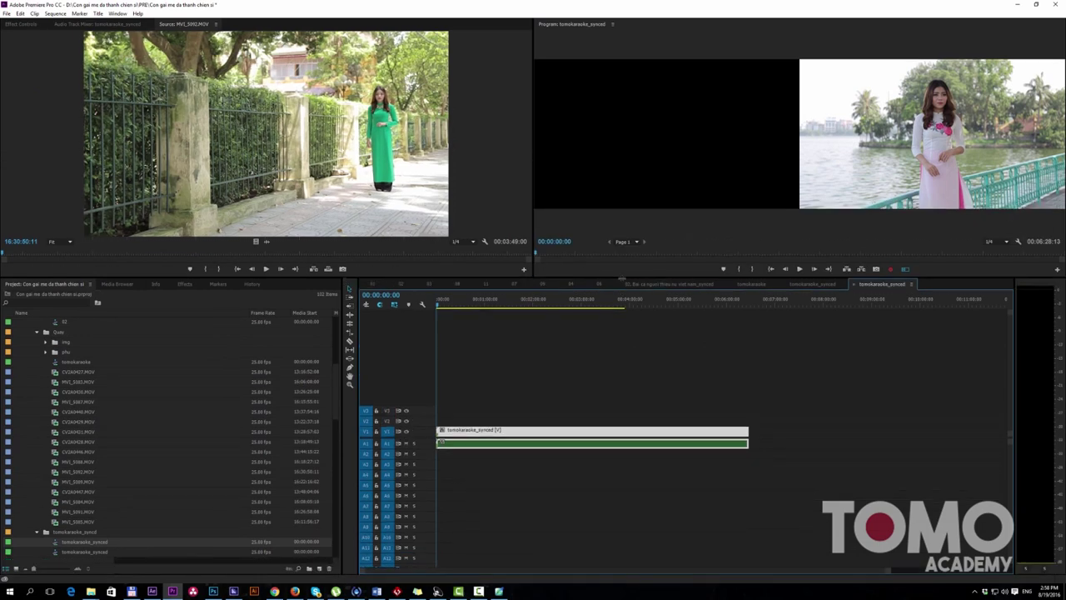
left_click(583, 358)
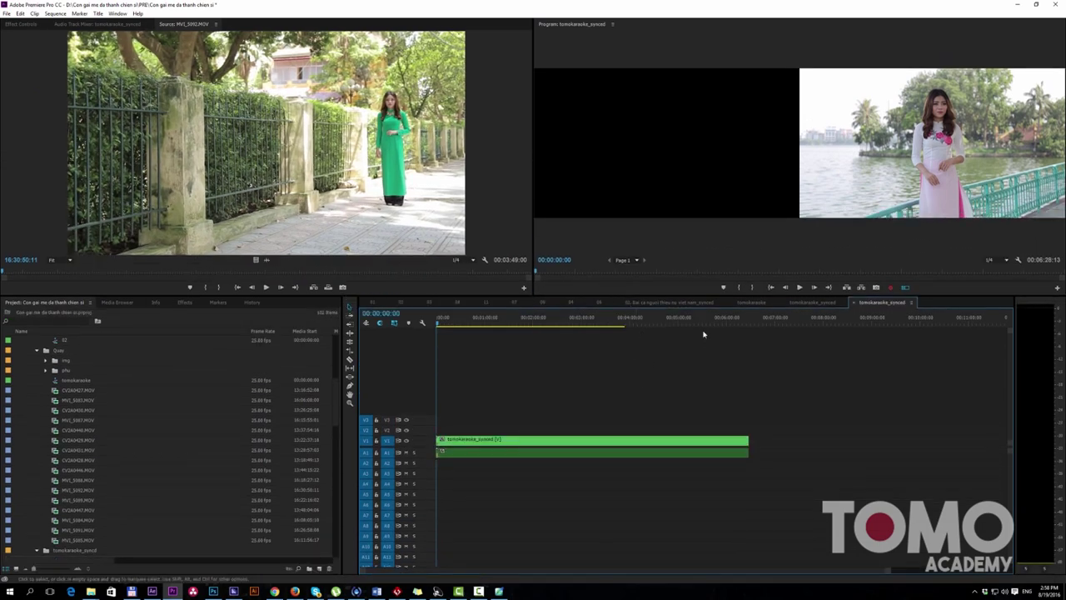
left_click(906, 288)
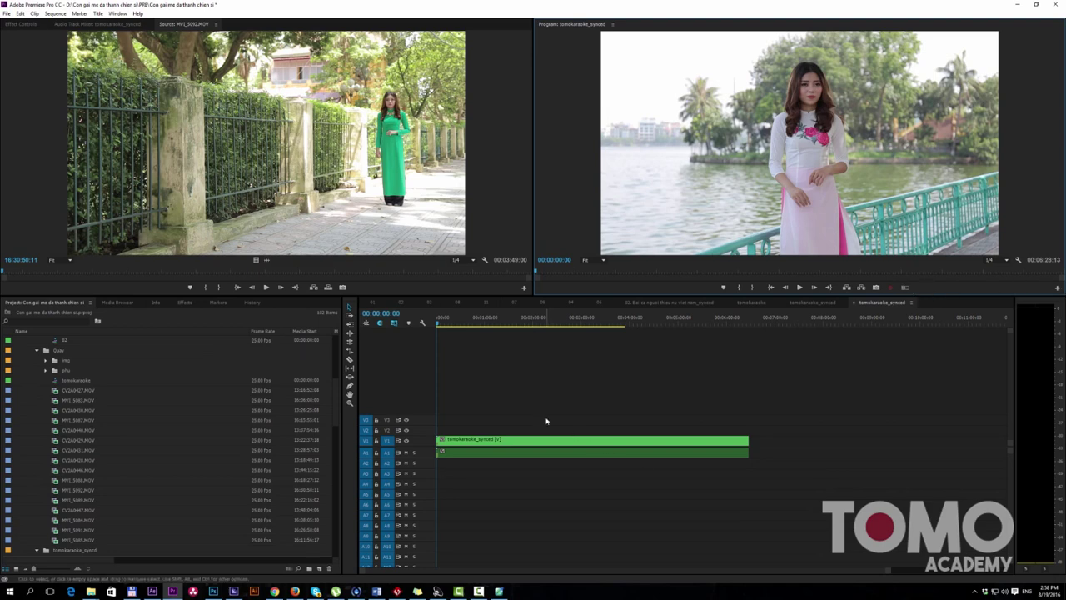
left_click(568, 439)
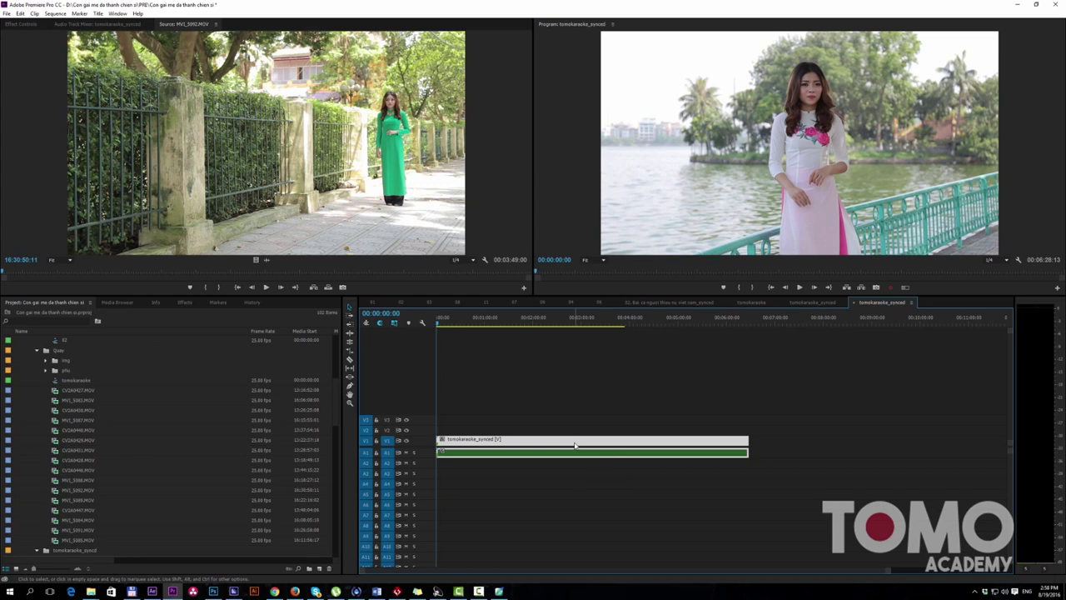
right_click(565, 442)
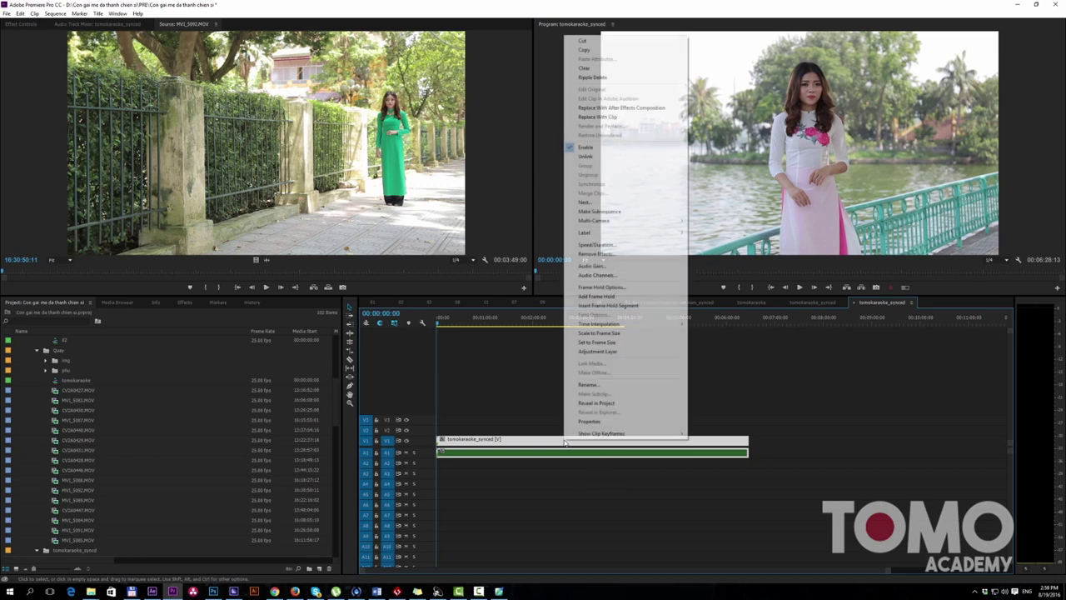
Enable Multi-Camera on the nested V1 clip so it becomes [MC1] CV2A0427.MOV.
mouse_move(607, 226)
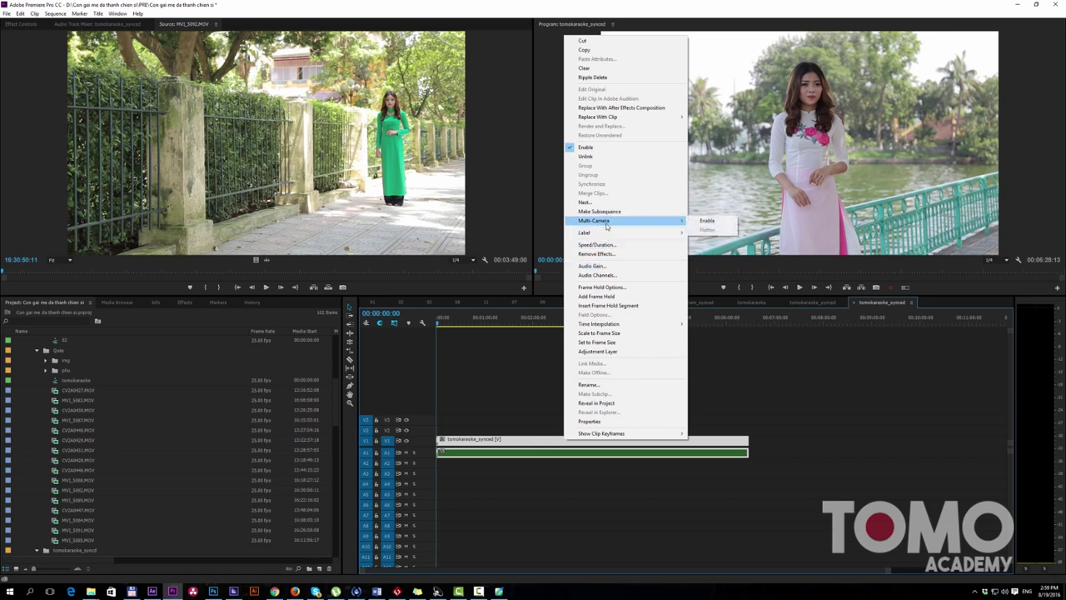
left_click(703, 222)
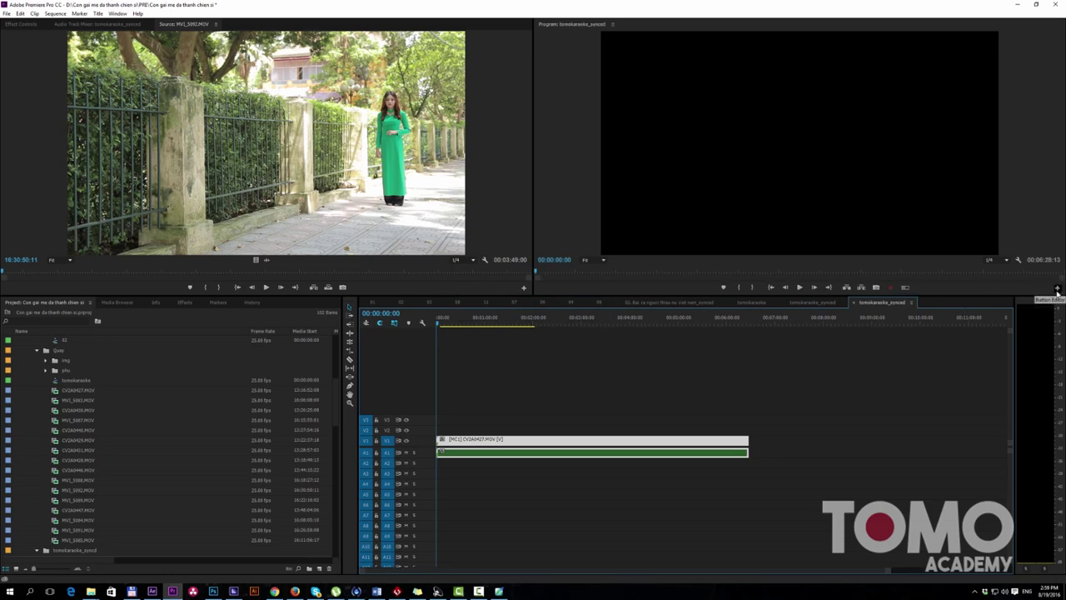
left_click(1058, 288)
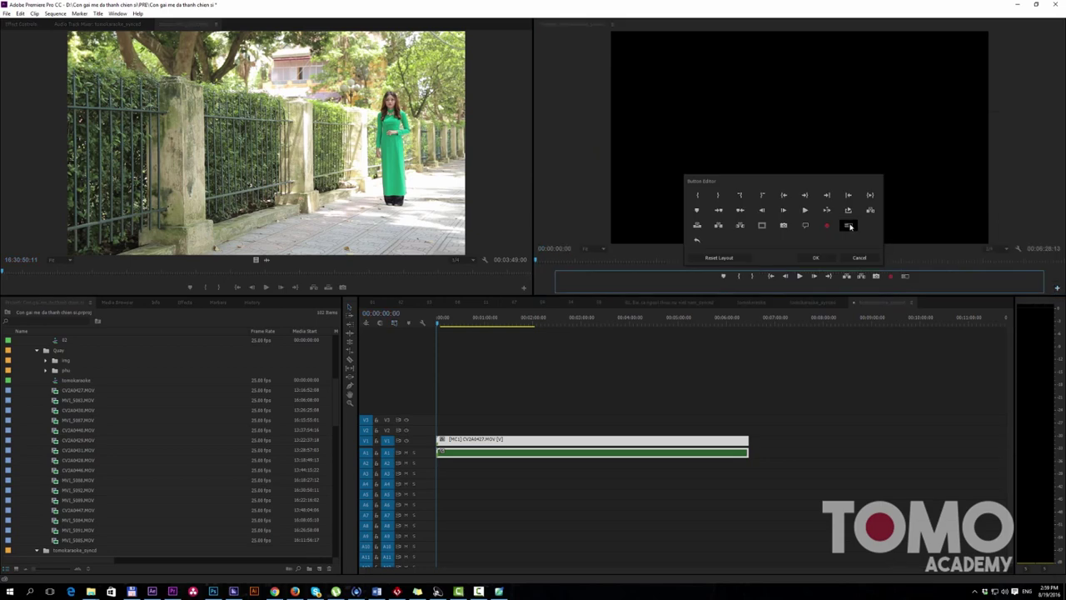
Add Toggle Multi-Camera View to the Program monitor controls and turn it on.
left_click_drag(849, 225, 907, 276)
left_click_drag(907, 276, 942, 279)
left_click(815, 257)
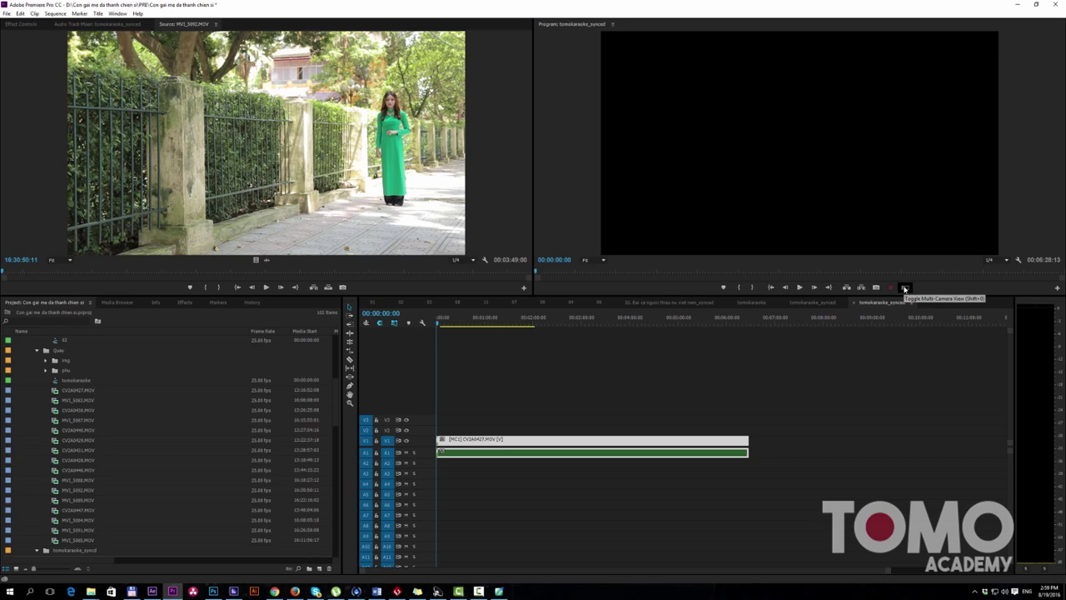
left_click(904, 289)
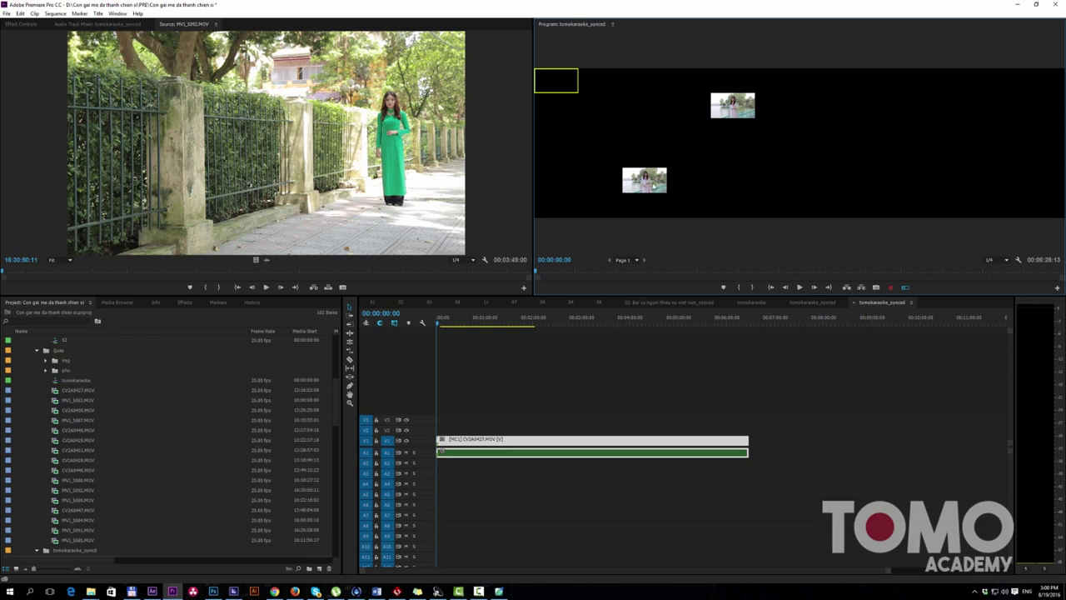
Switch the multicam clip's active angle to MVI_5085.MOV.
left_click(830, 305)
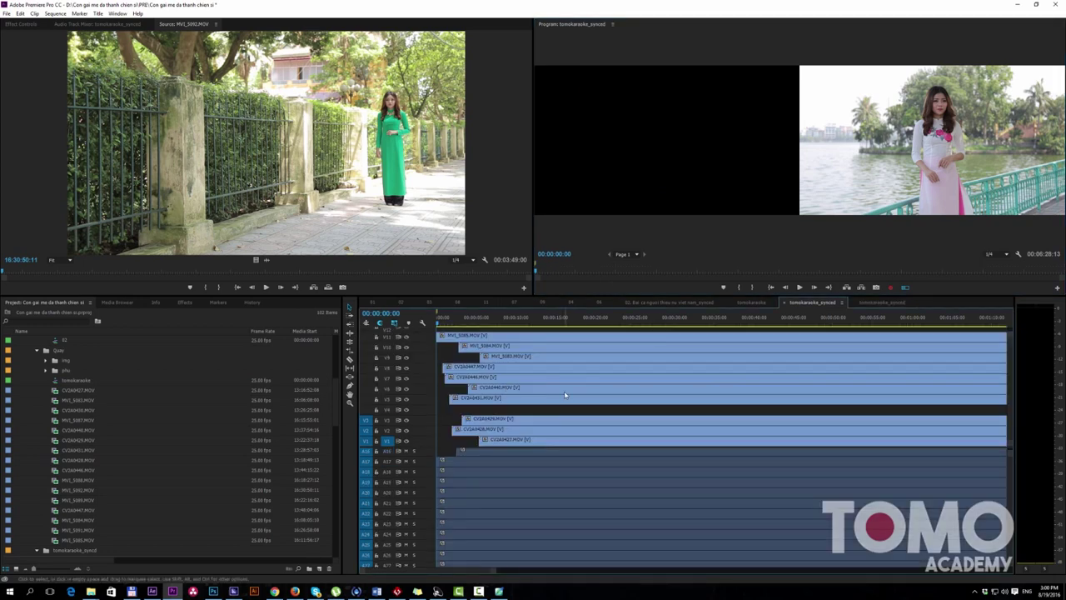
left_click(867, 303)
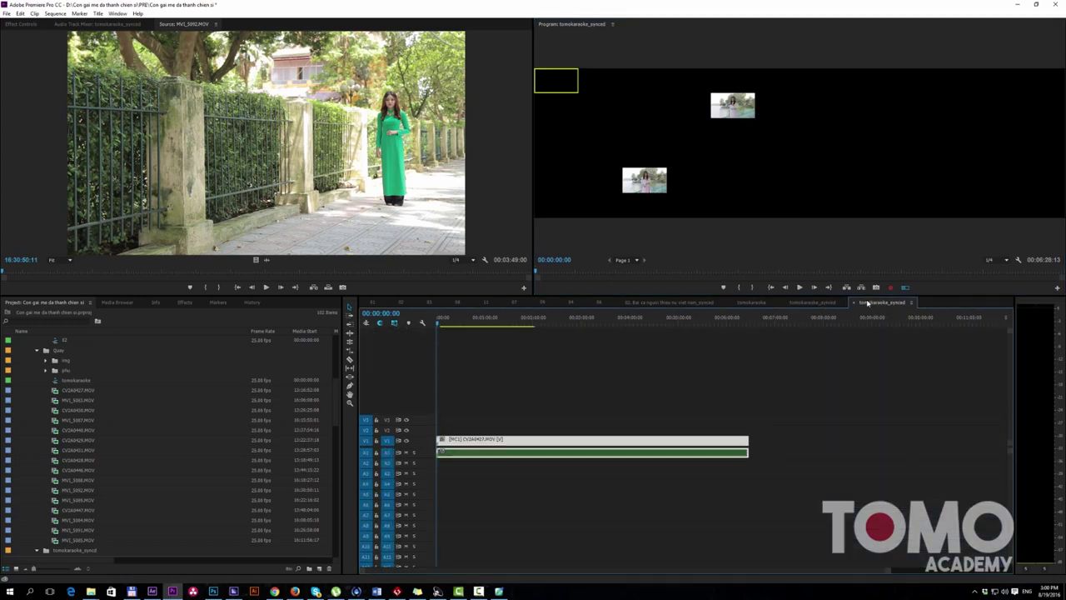
left_click(728, 110)
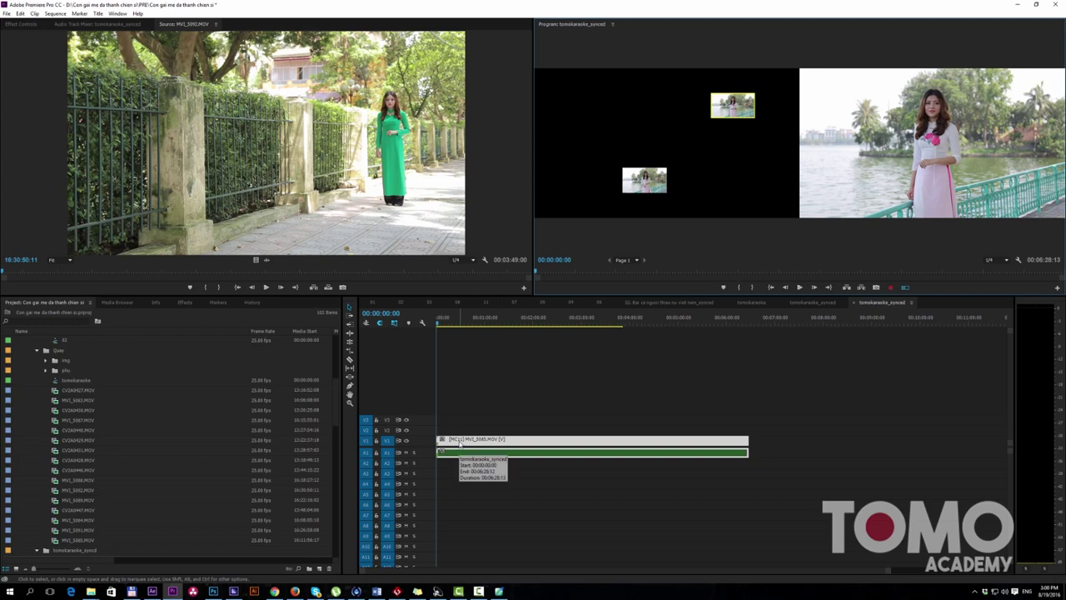
Deselect the multicam clip, browse the Project panel for the song, and collapse the Quay folder.
left_click(489, 376)
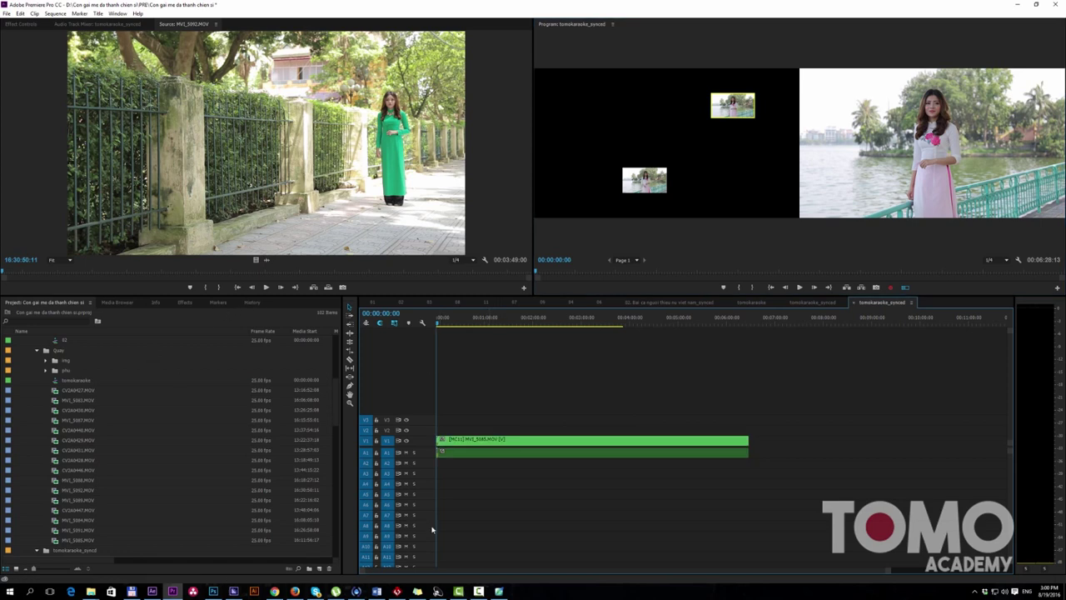
left_click(40, 351)
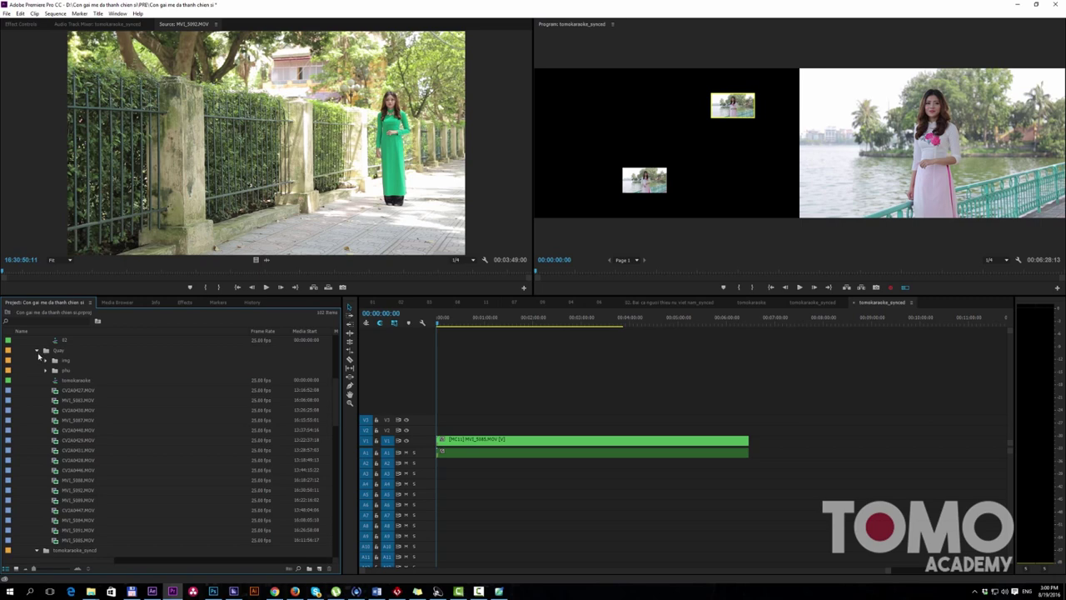
mouse_move(92, 340)
left_mouse_down()
mouse_move(483, 486)
mouse_move(93, 341)
left_mouse_up()
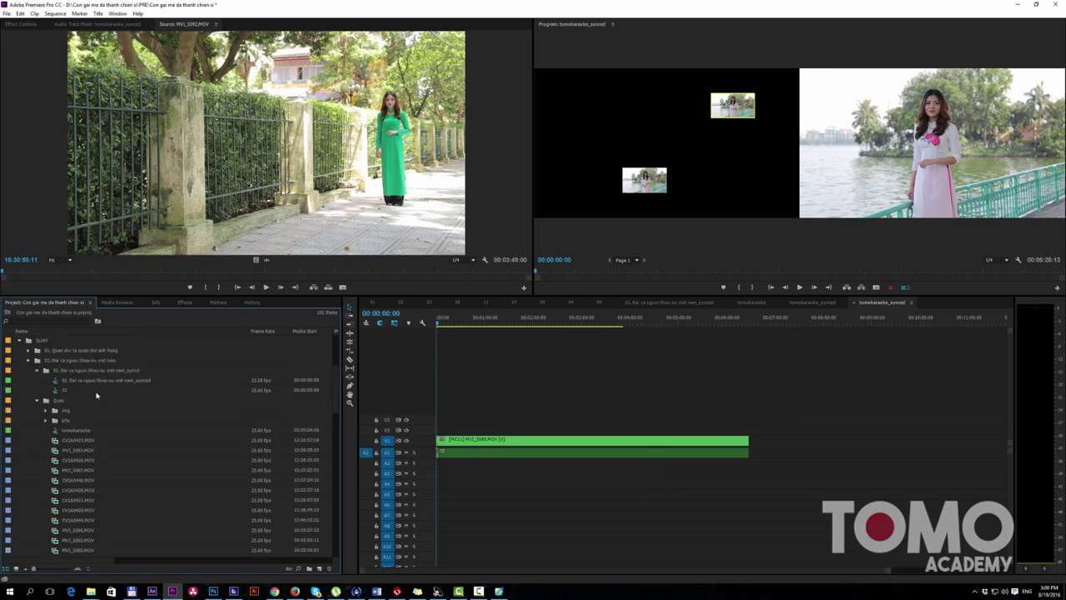
scroll(83, 383, "up", 5)
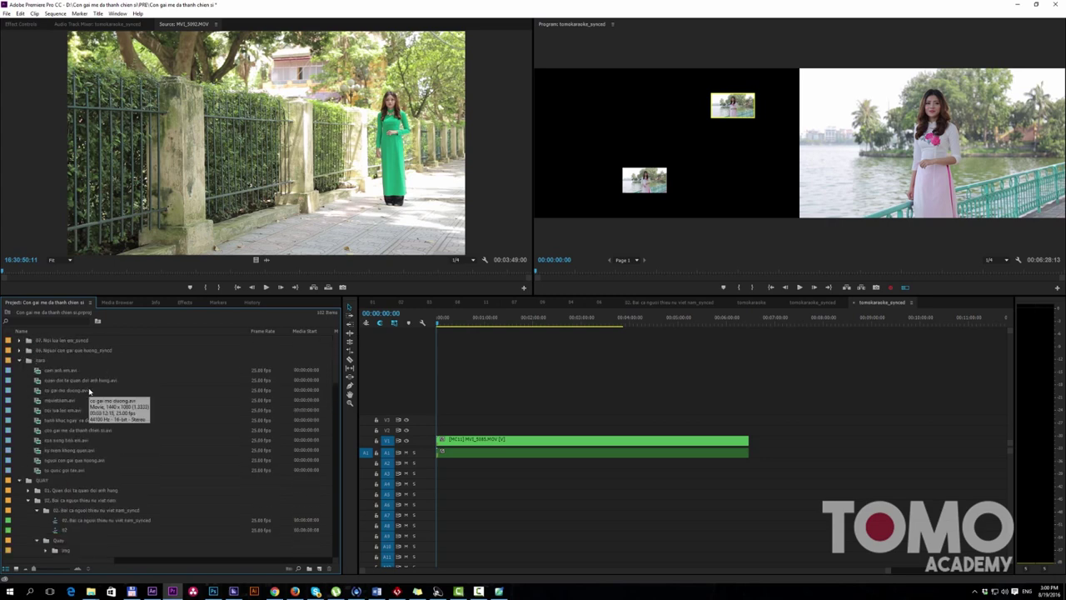
scroll(105, 419, "down", 5)
scroll(105, 419, "down", 2)
scroll(108, 481, "down", 5)
scroll(15, 341, "up", 3)
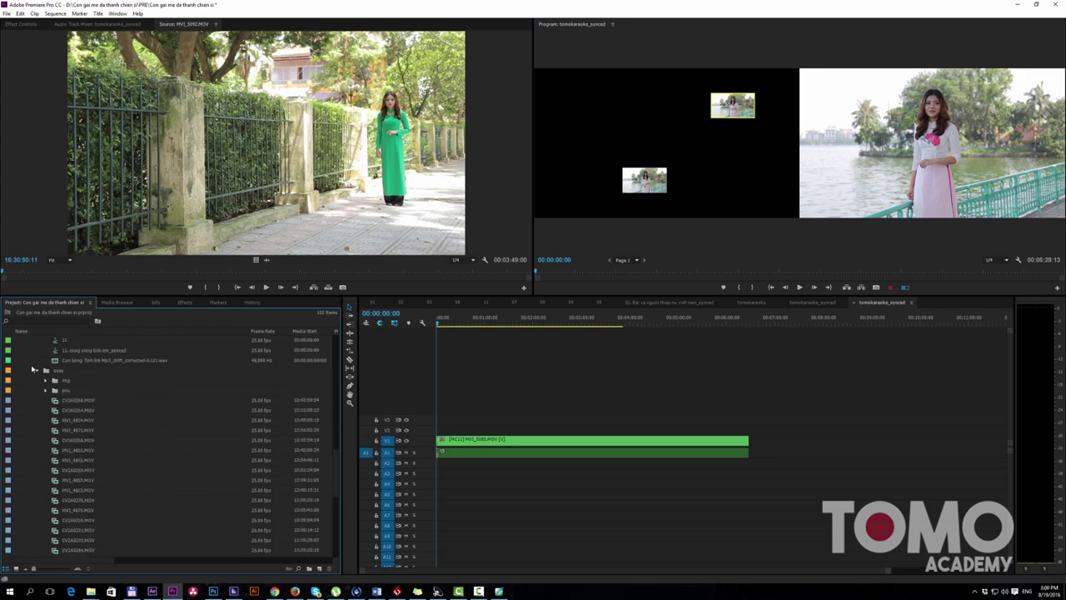
scroll(25, 370, "up", 2)
scroll(33, 369, "down", 3)
scroll(46, 365, "down", 3)
scroll(55, 364, "down", 2)
scroll(54, 363, "up", 2)
scroll(56, 367, "up", 2)
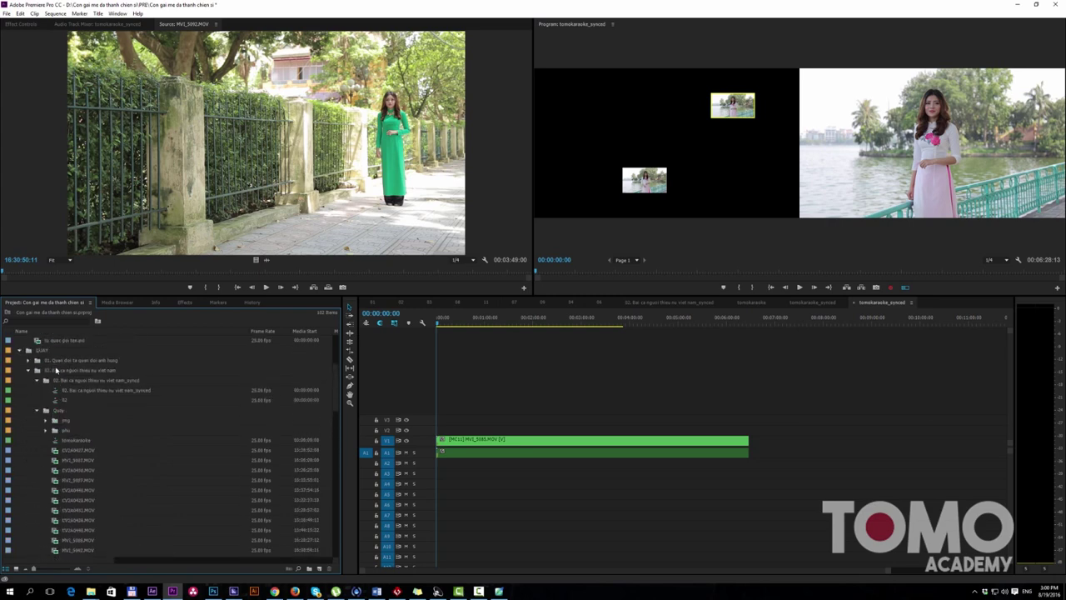
left_click(21, 350)
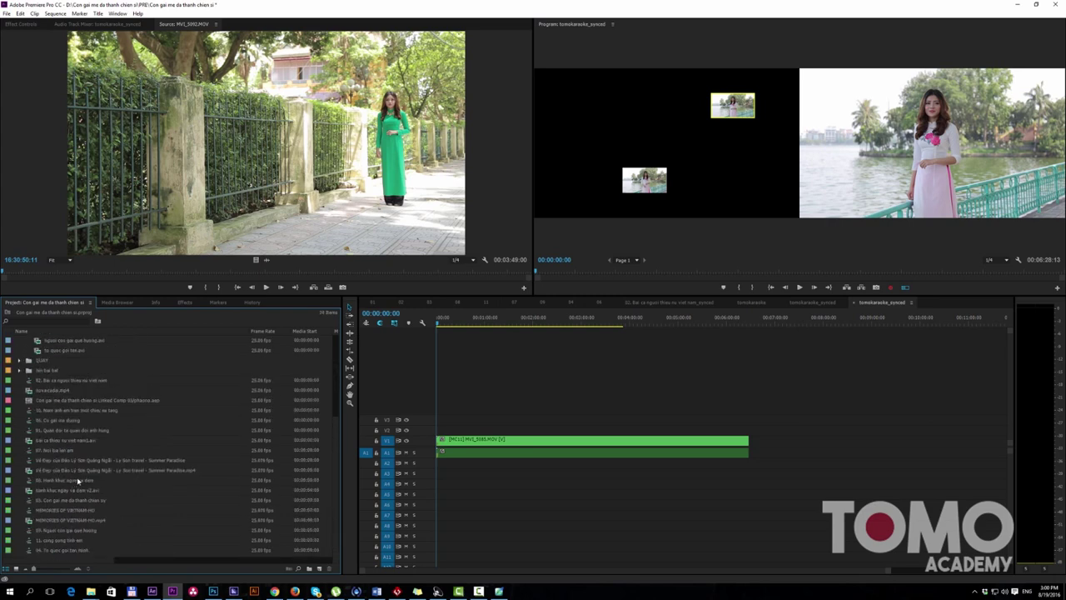
Expand the QUAY folders and drag Bai ca Thieu Nu VN Mp3.mp3 onto audio track A2.
left_click(65, 440)
left_click(20, 362)
left_click(28, 381)
left_click(27, 381)
left_click(37, 391)
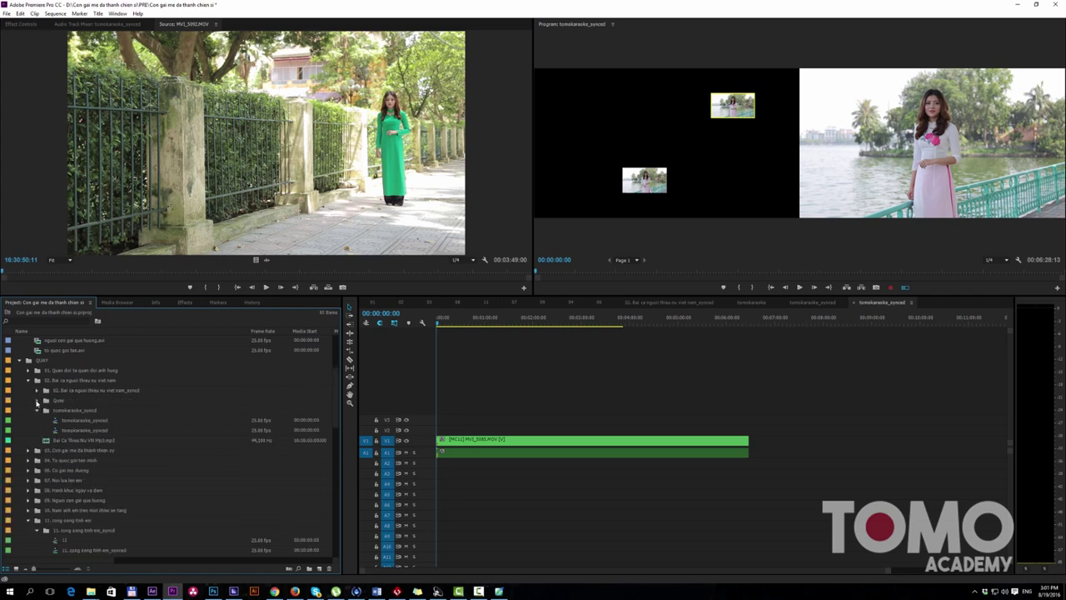
left_click_drag(71, 444, 456, 469)
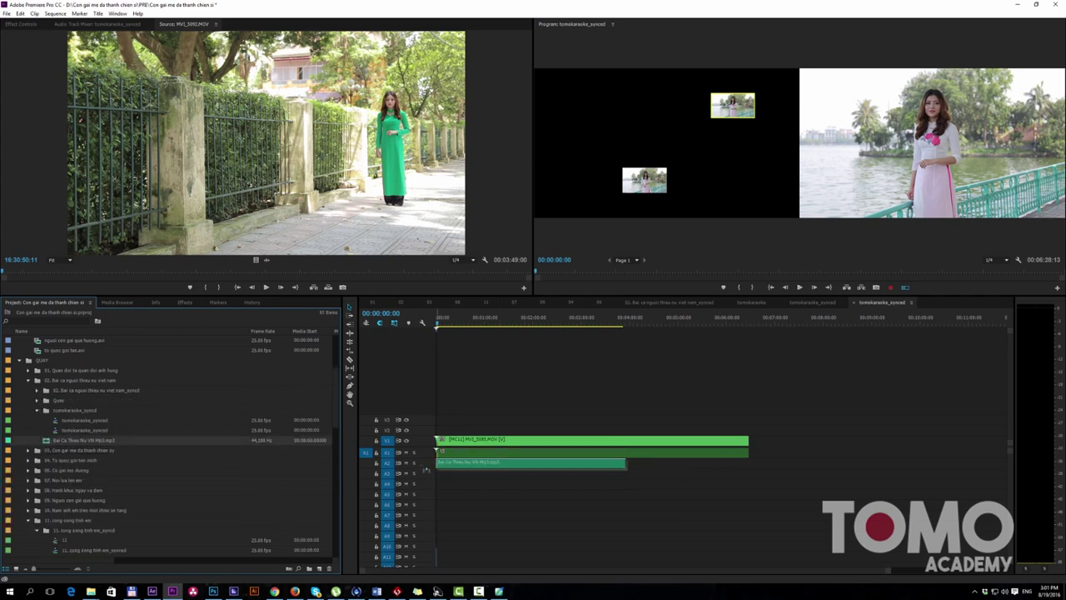
left_click(821, 305)
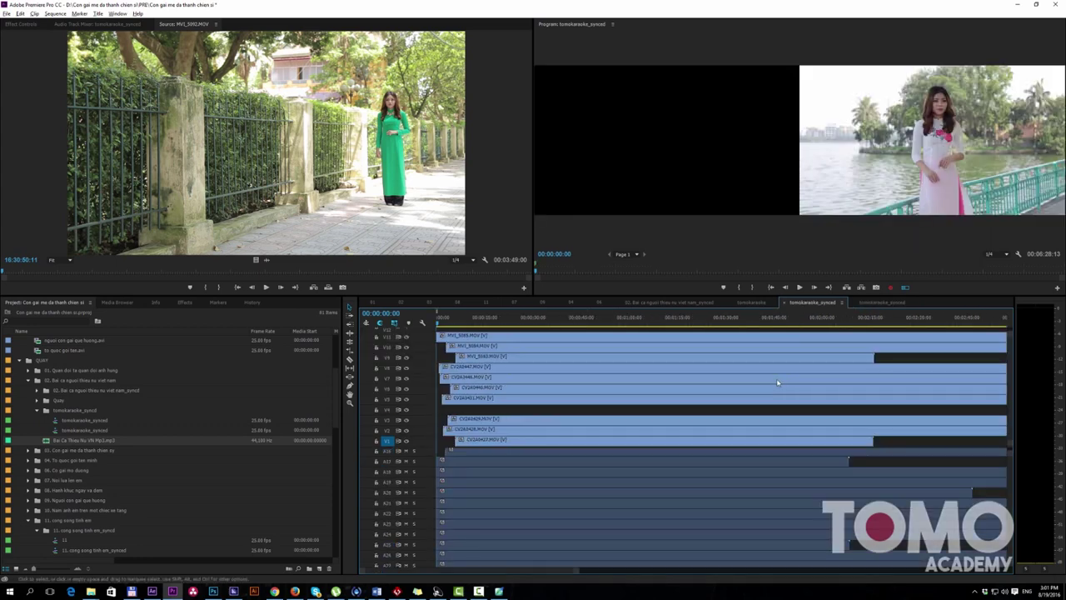
key("minus")
key("minus")
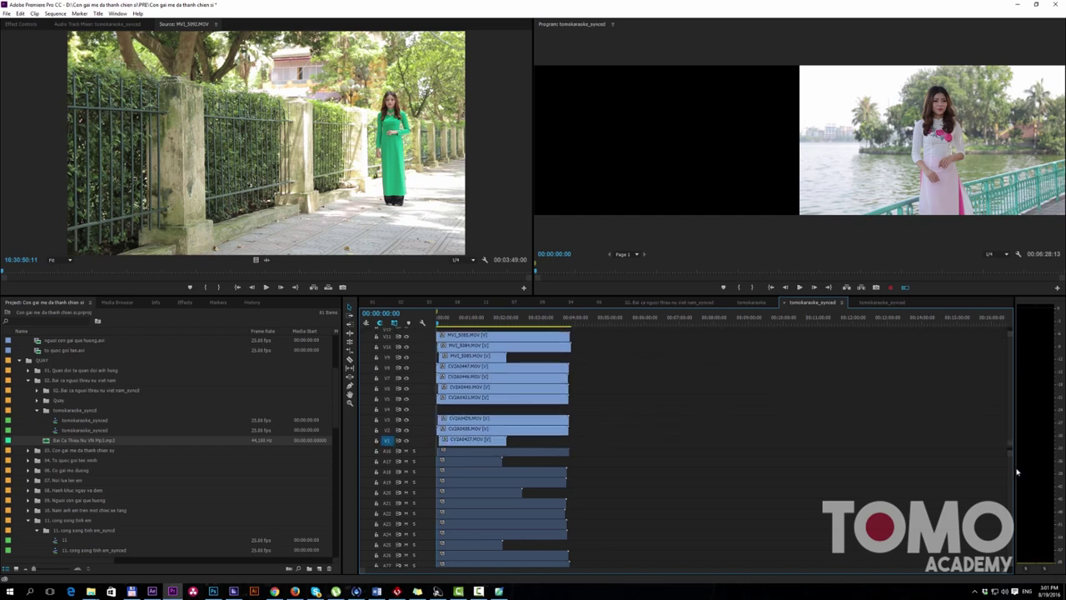
scroll(1011, 495, "up", 5)
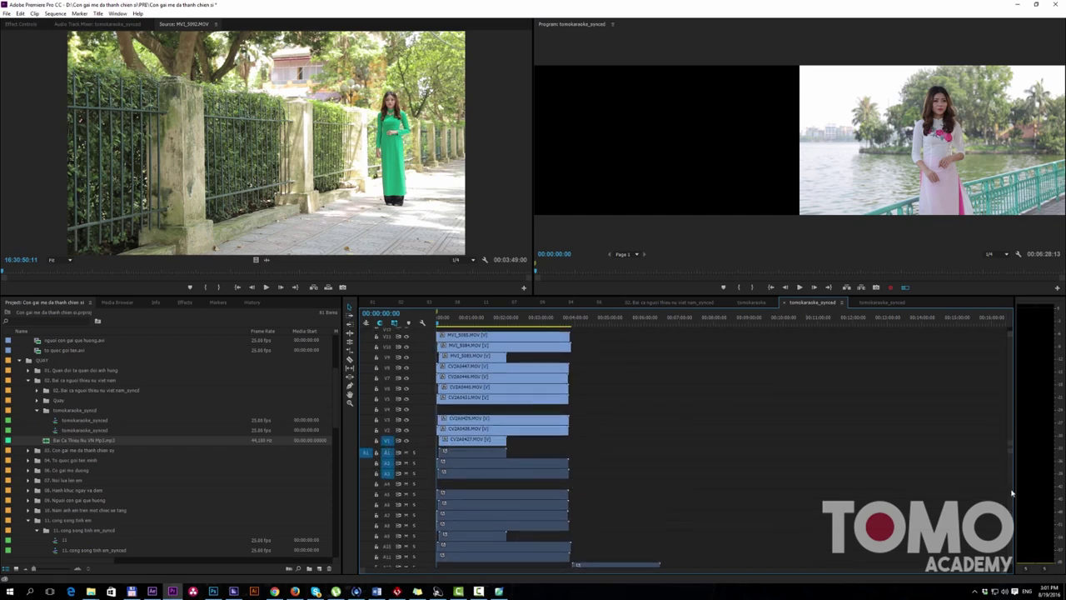
scroll(1011, 508, "down", 8)
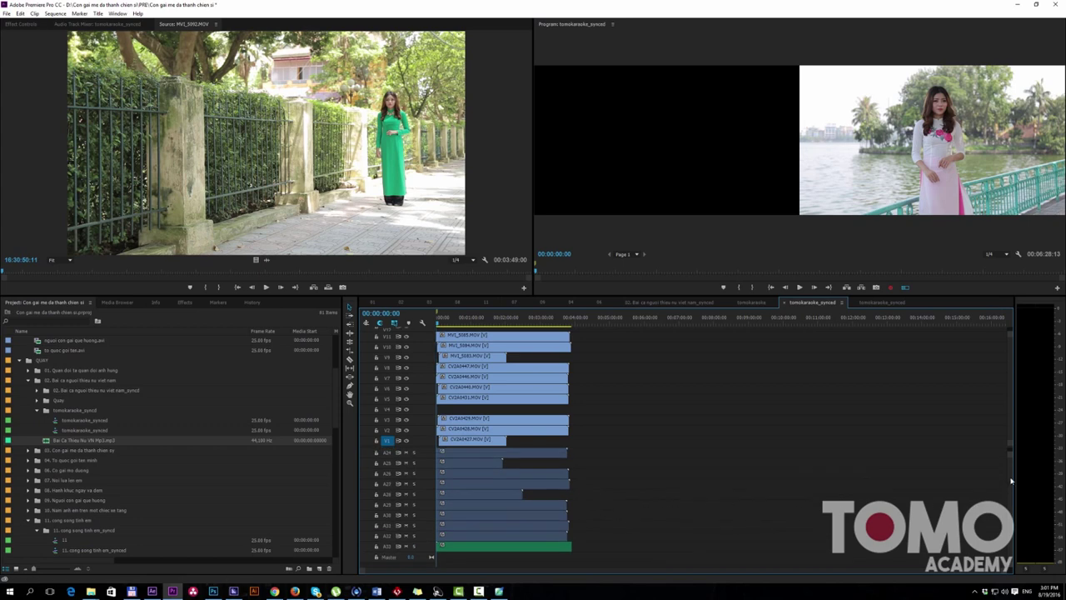
scroll(1010, 489, "up", 8)
left_click(646, 564)
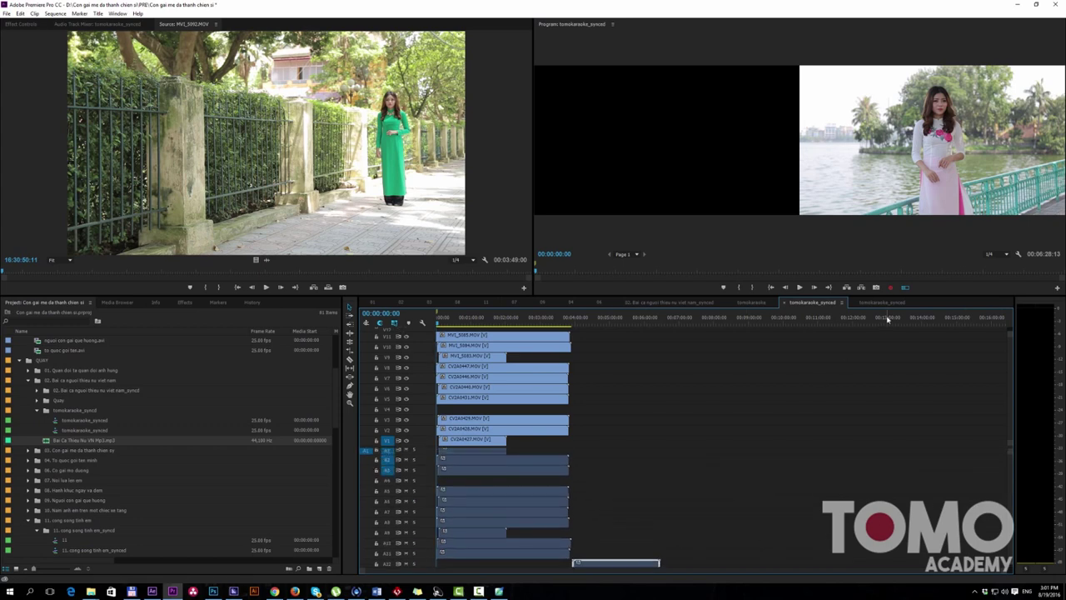
left_click(883, 303)
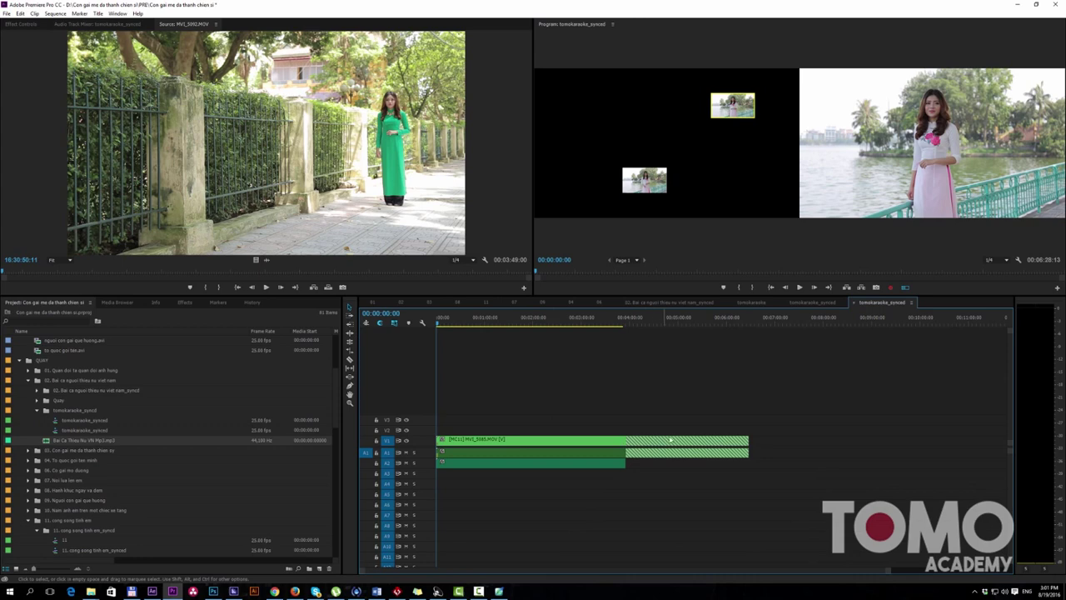
Trim the multicam clip's end to the song's end and enlarge track A2 to show its waveform.
mouse_move(748, 442)
left_mouse_down()
mouse_move(619, 441)
mouse_move(625, 450)
left_mouse_up()
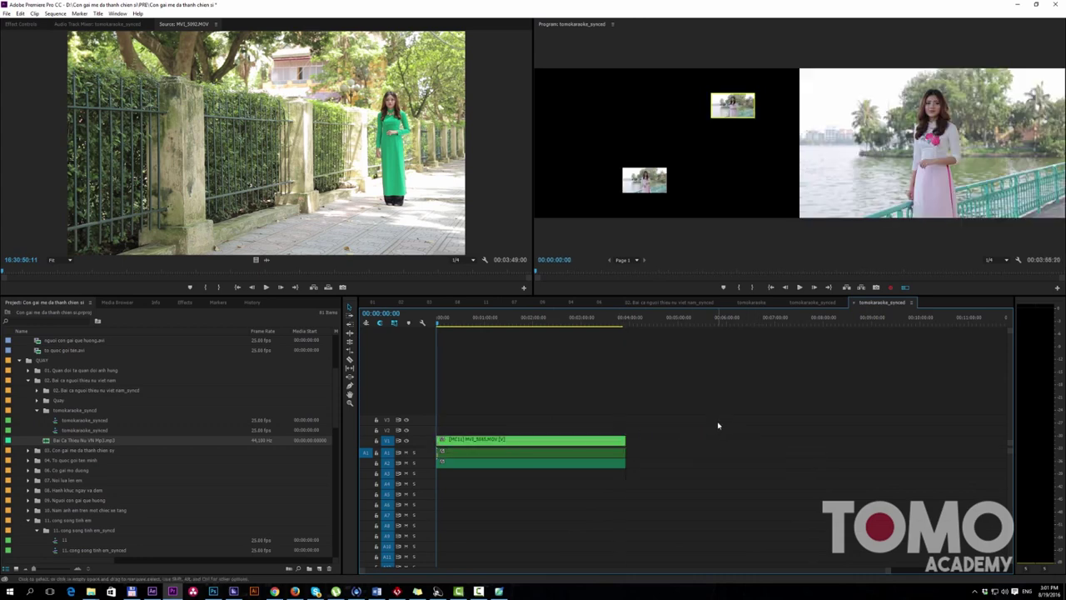
left_click(597, 455)
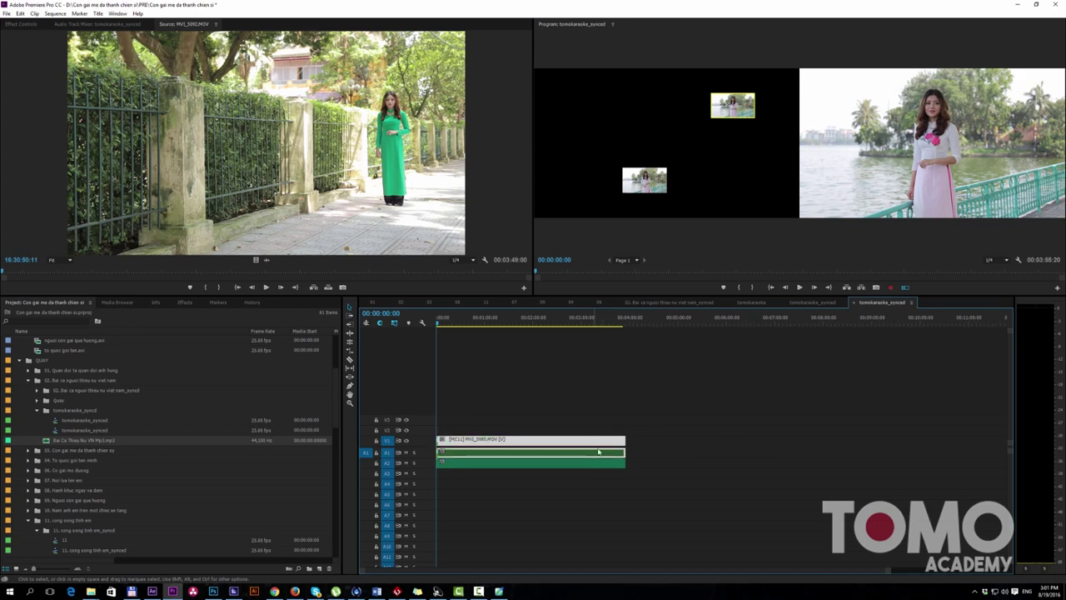
left_click(489, 480)
left_click(458, 463)
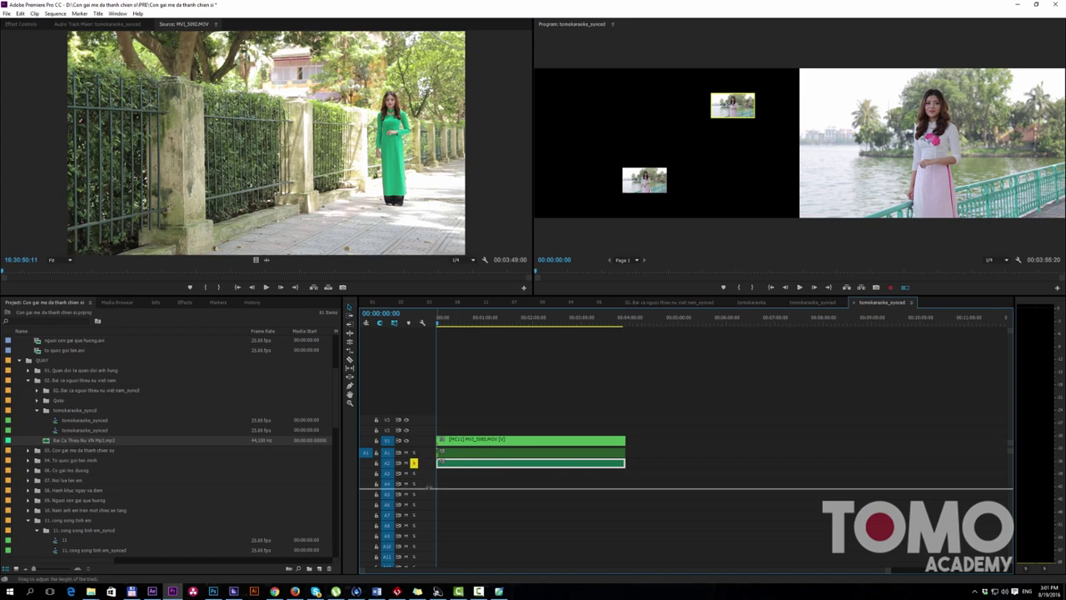
double_click(427, 473)
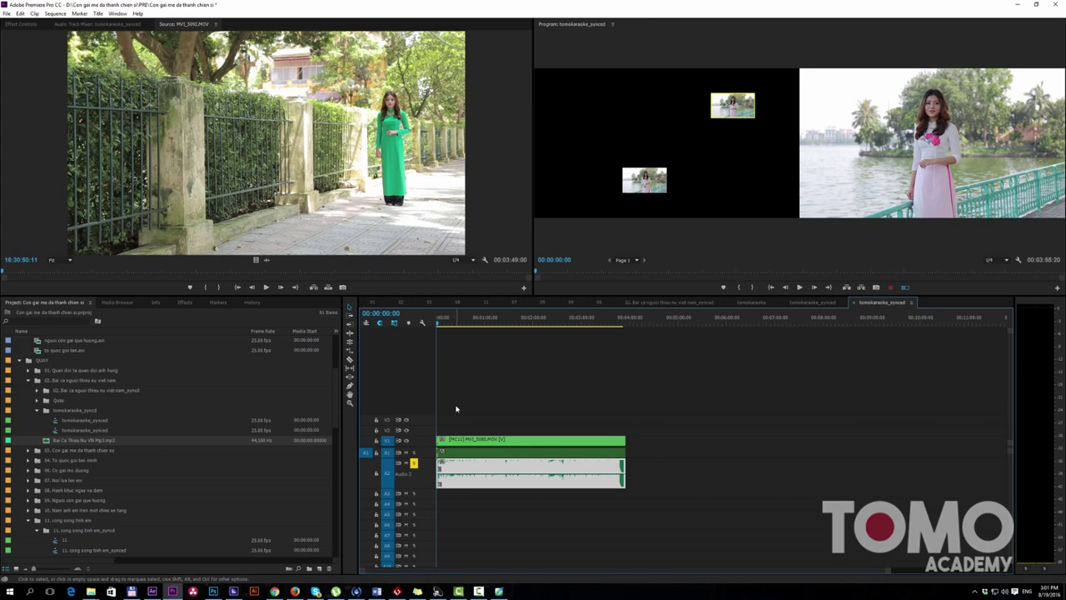
Play back the multicam edit to preview it, then switch to the tomokaraoke_synced sequence.
key("space")
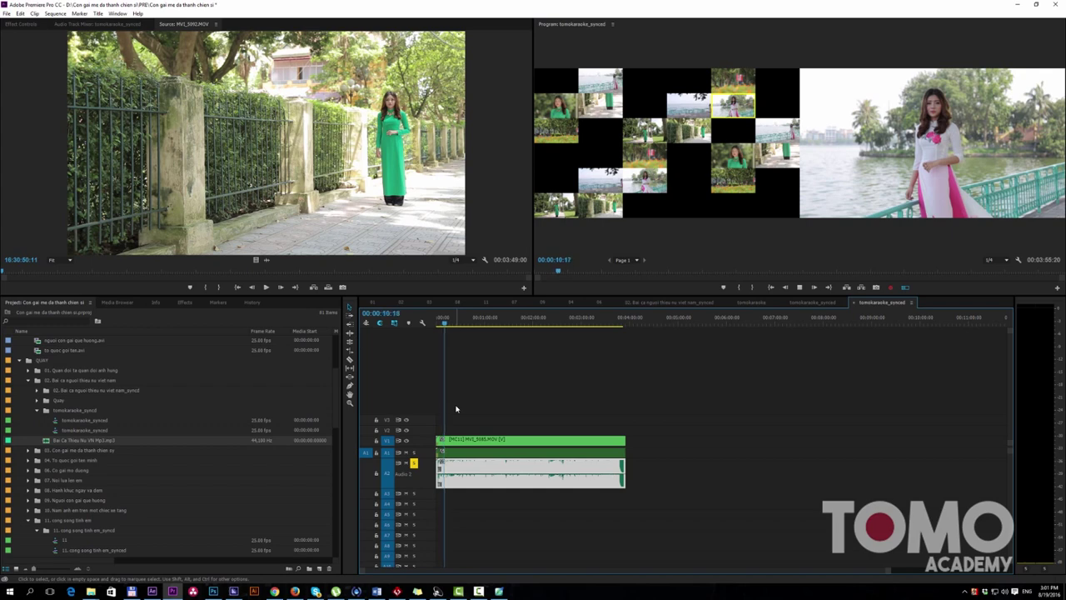
left_click(456, 408)
key("space")
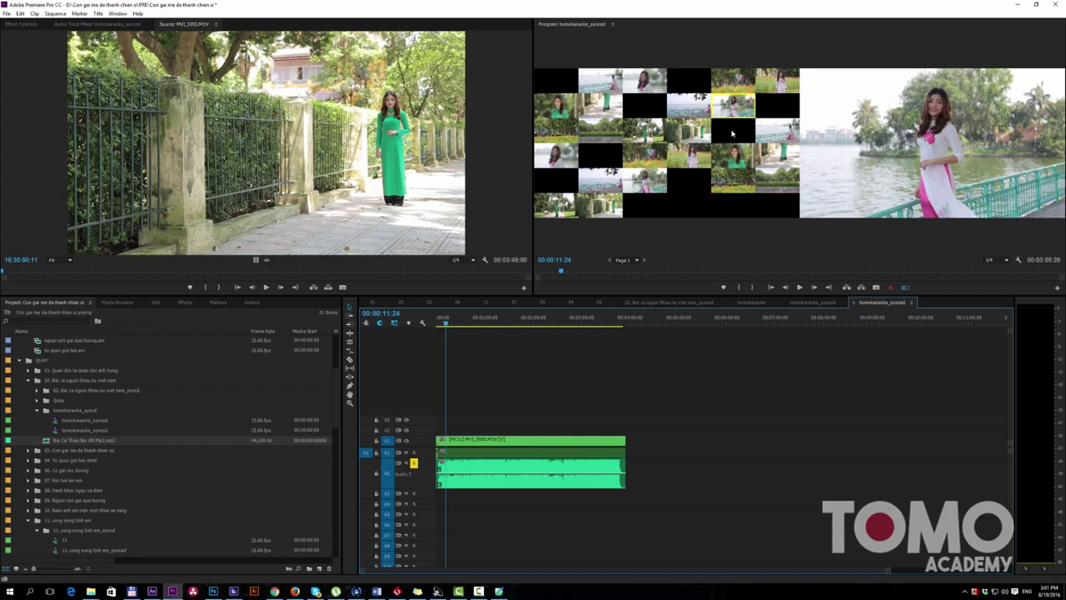
left_click(813, 303)
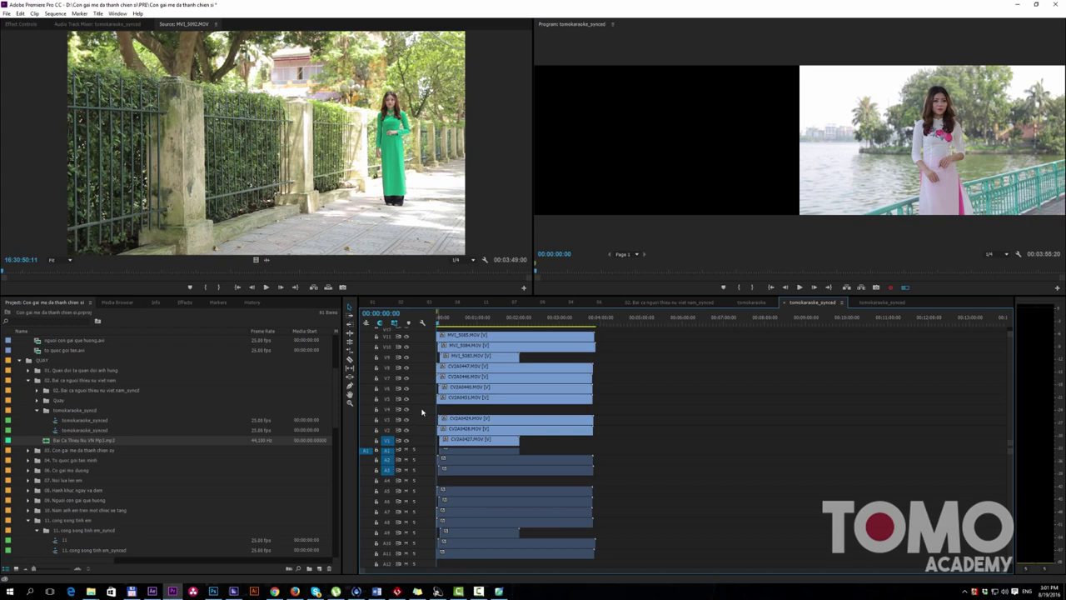
Browse the add/delete track options on the video track headers, then dismiss them without changes.
right_click(388, 409)
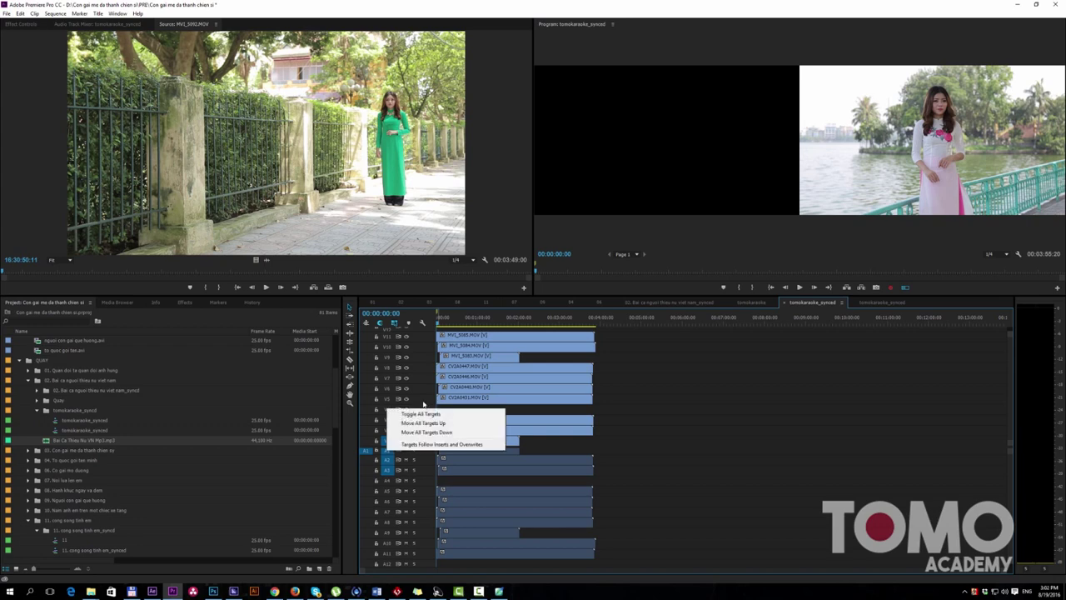
left_click(388, 410)
right_click(423, 414)
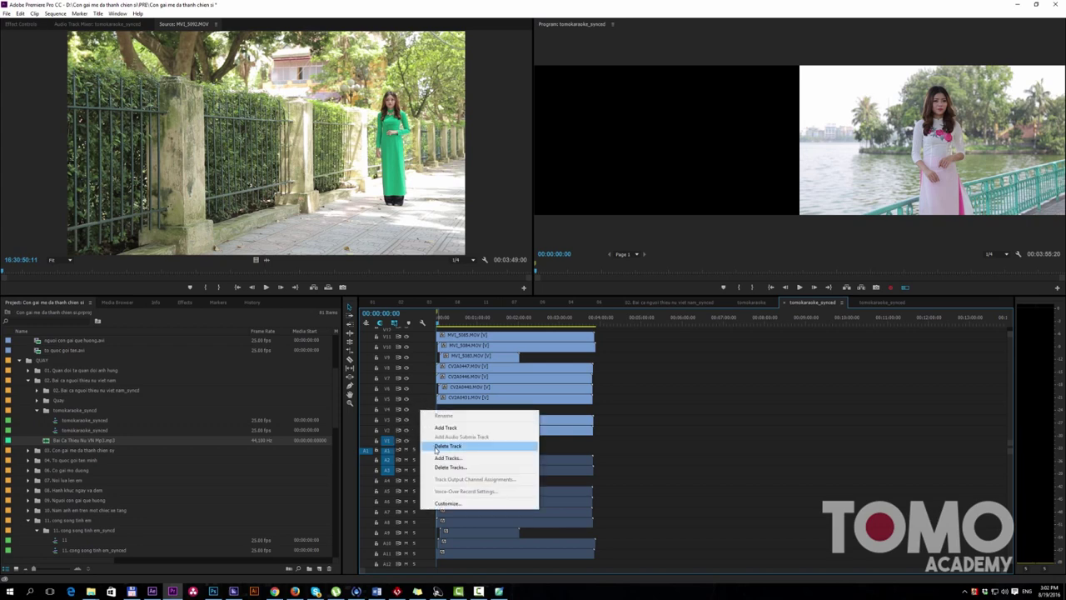
left_click(446, 427)
right_click(427, 341)
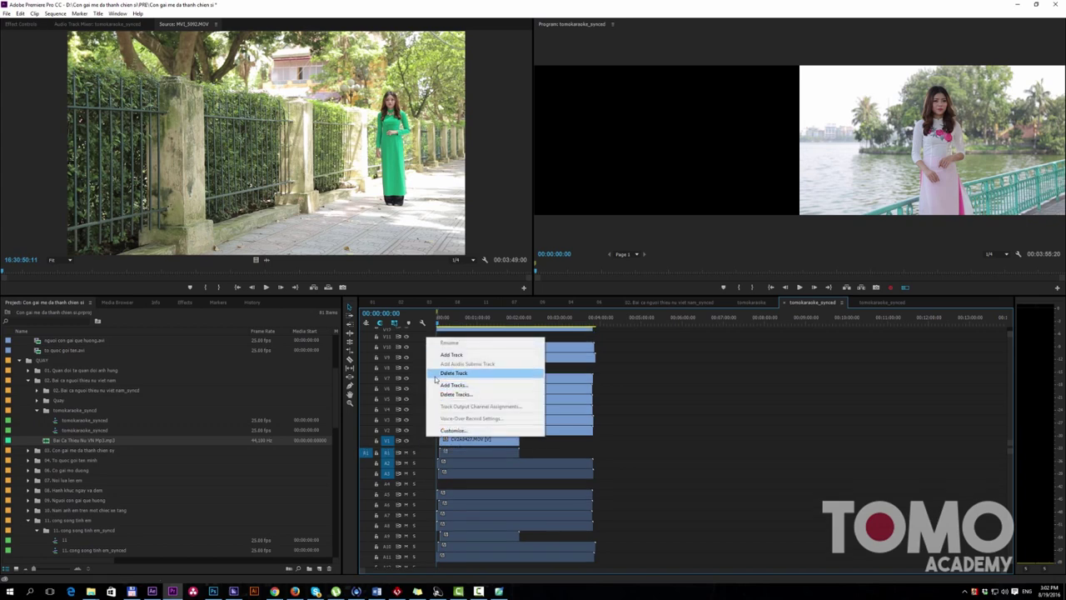
key("Escape")
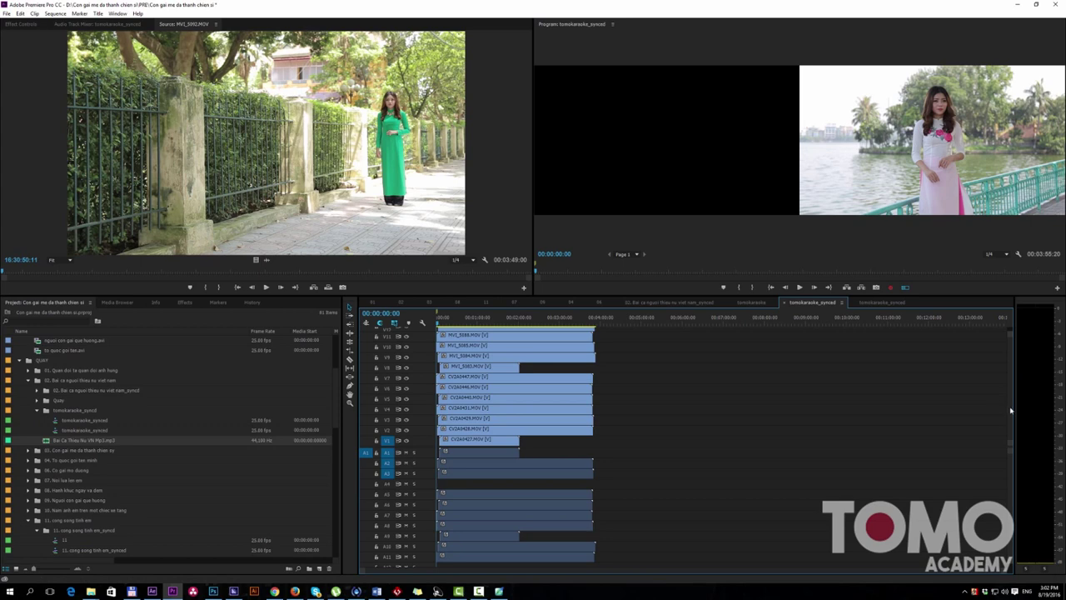
Dismiss the video track menu again and switch to the multicam tomokaraoke_synced sequence.
scroll(476, 374, "up", 3)
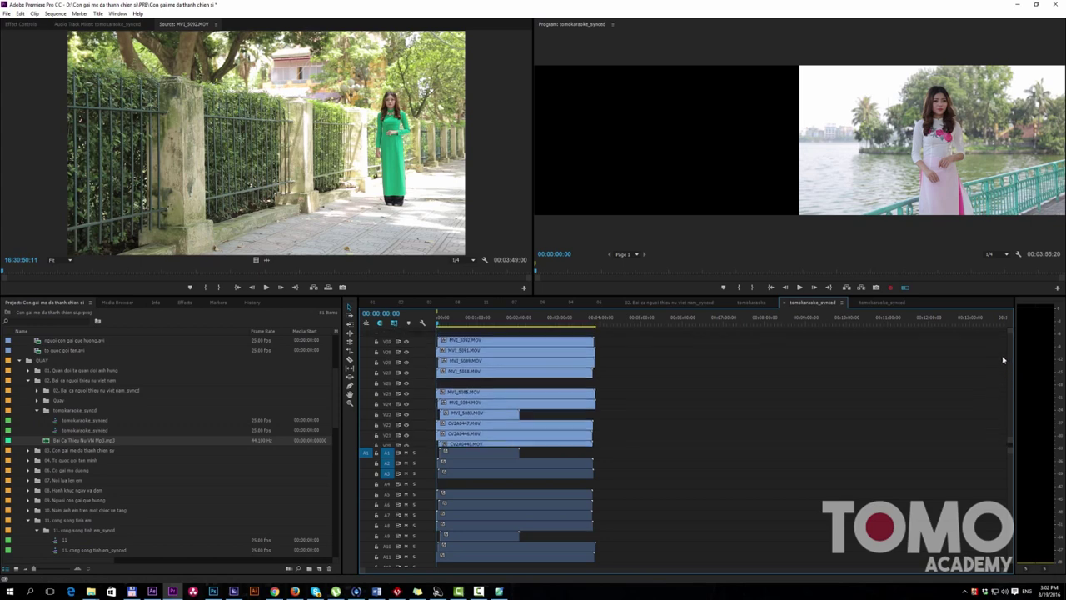
right_click(422, 381)
left_click(462, 414)
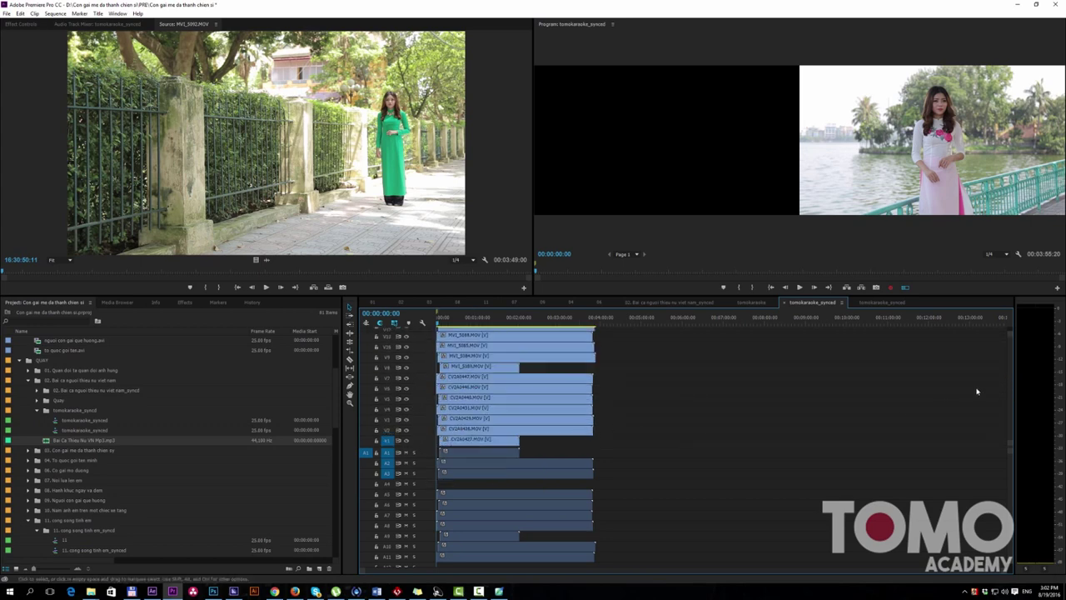
left_click(888, 304)
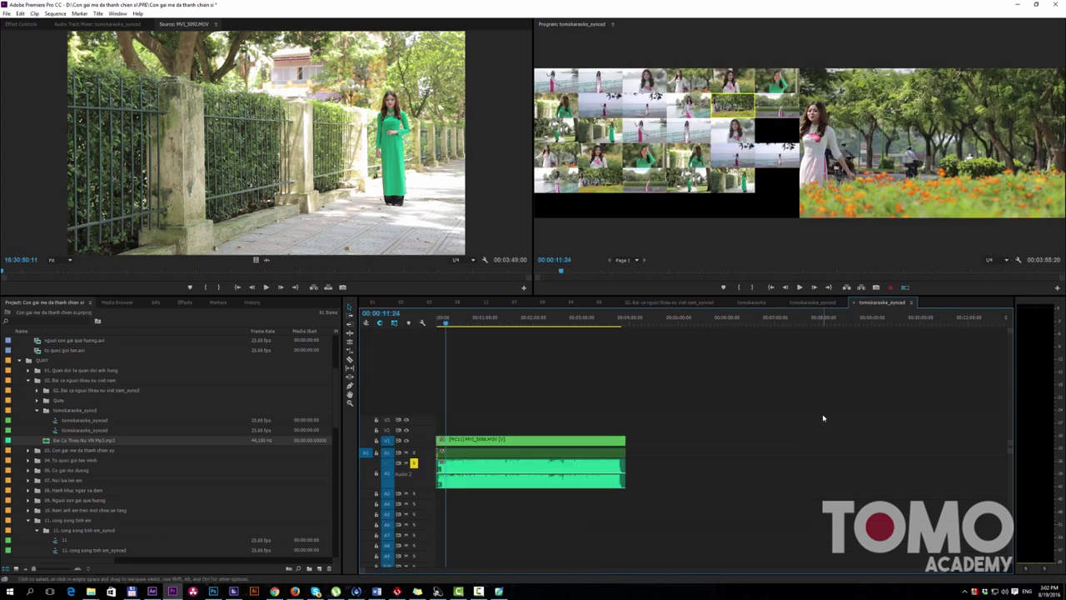
Park the multicam playhead at 00:00:35:03, then switch back to the stacked-tracks tomokaraoke_synced sequence.
left_click(464, 326)
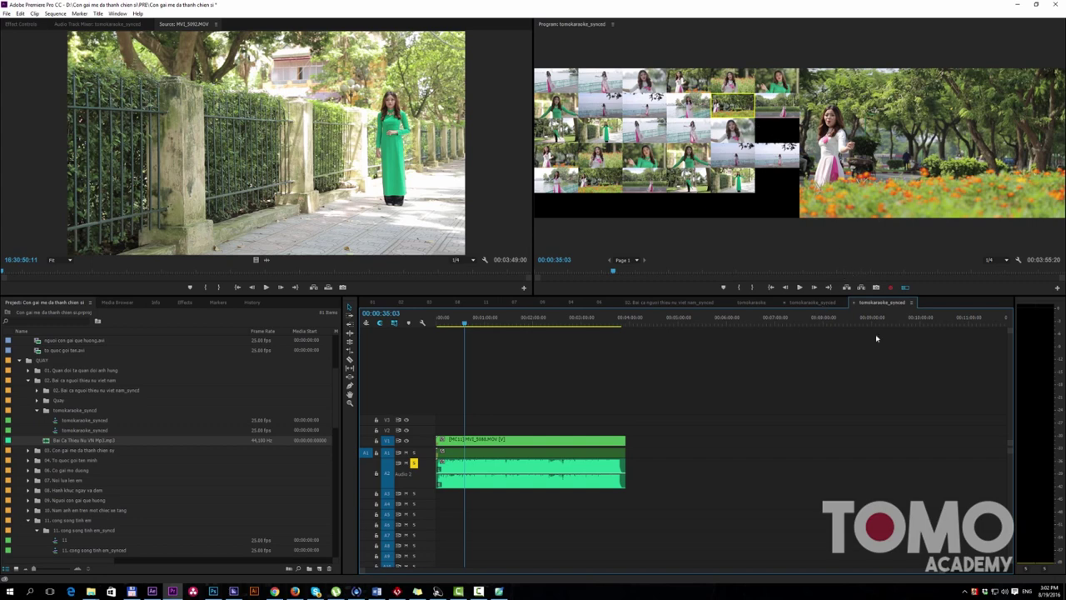
key("ctrl+shift+comma")
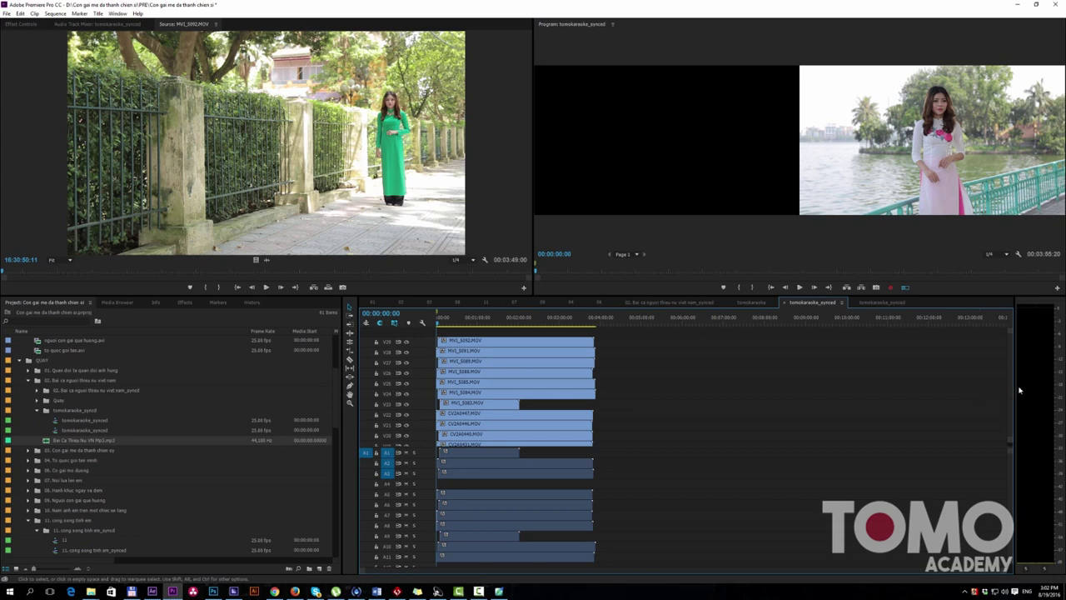
Enlarge the video track area, delete the empty video tracks, and return to the multicam sequence.
scroll(1004, 416, "down", 1)
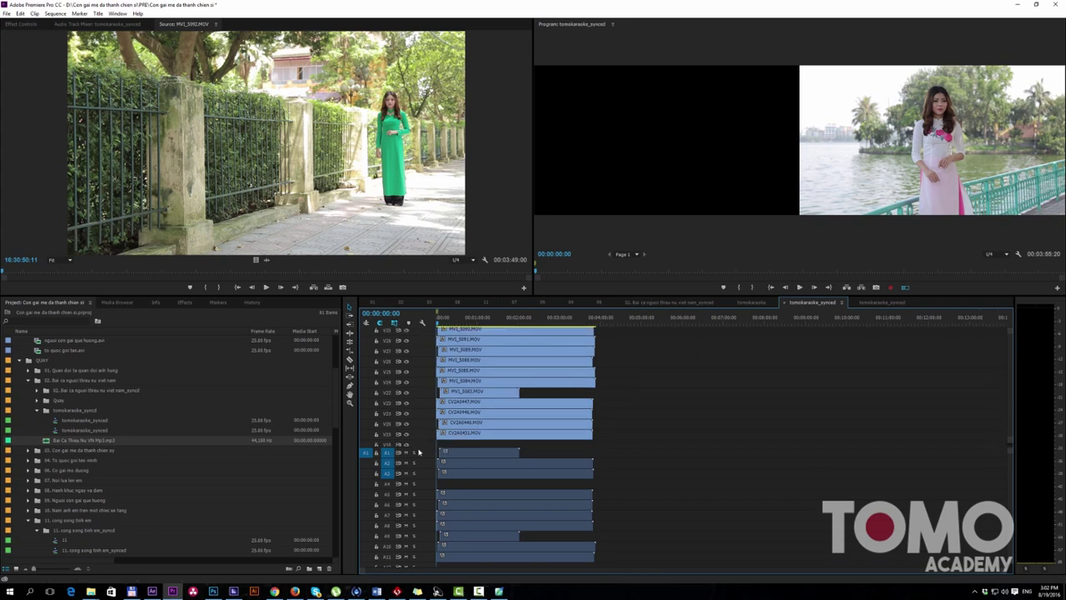
left_click_drag(419, 448, 423, 496)
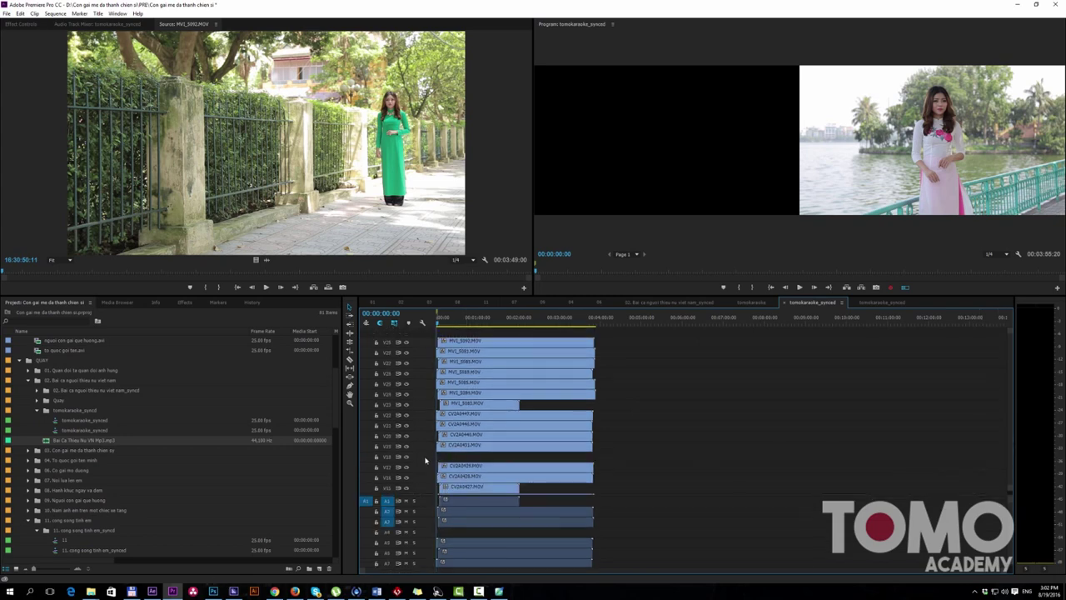
right_click(387, 460)
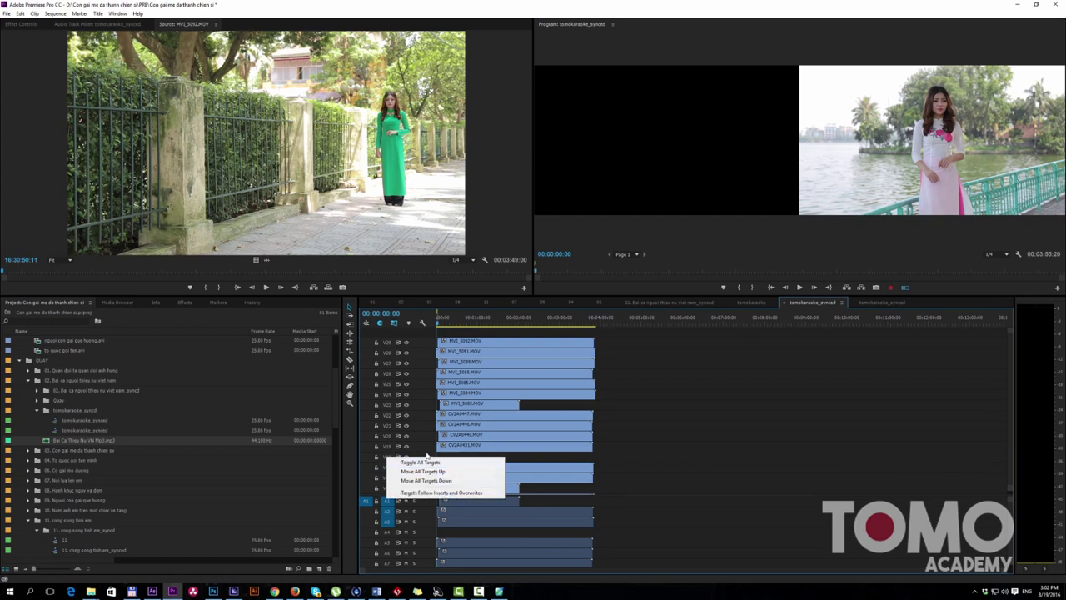
left_click(427, 456)
right_click(421, 460)
left_click(447, 492)
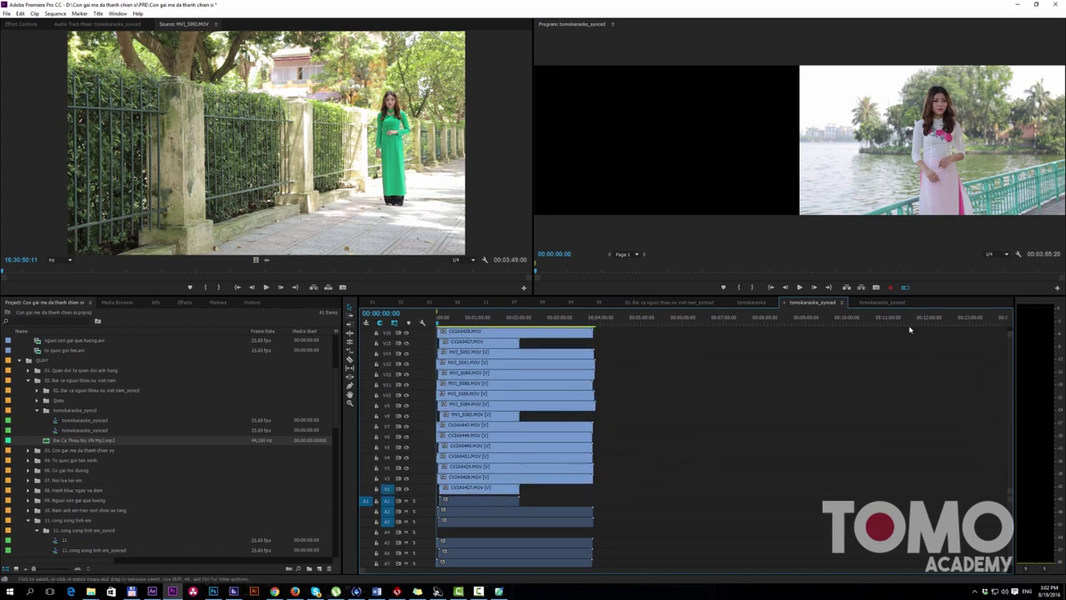
left_click(884, 303)
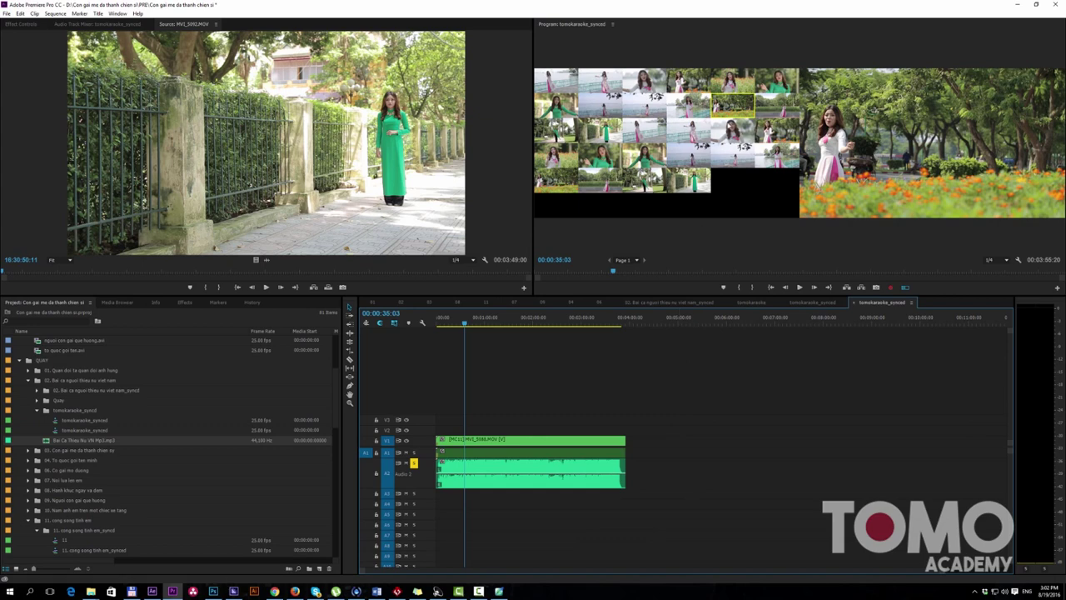
Move the multicam playhead back to about 00:00:00:13 and zoom the timeline in on the clip.
left_click(440, 324)
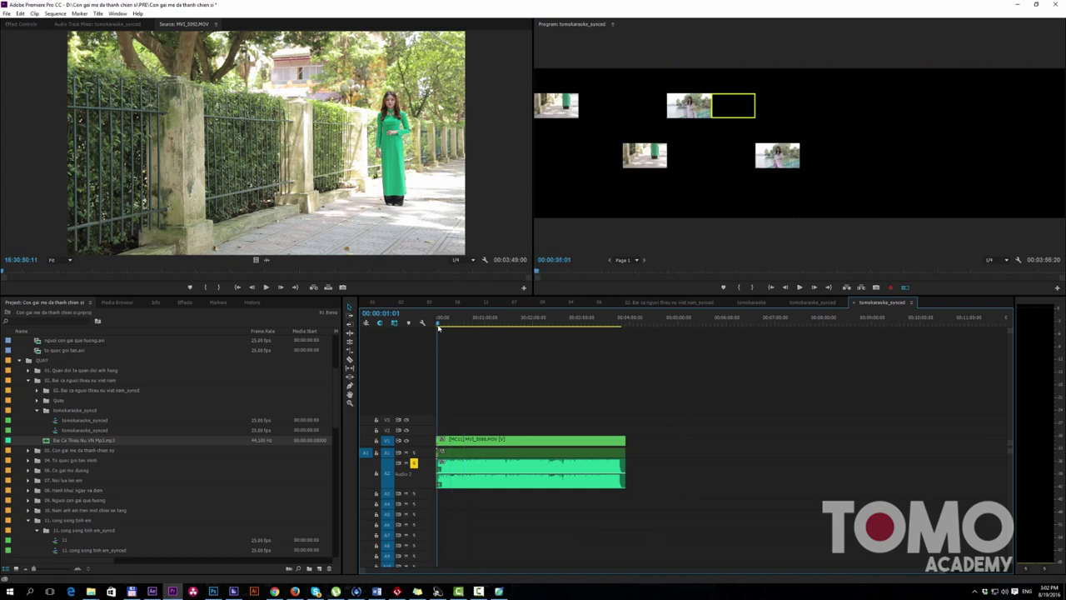
left_click(440, 329)
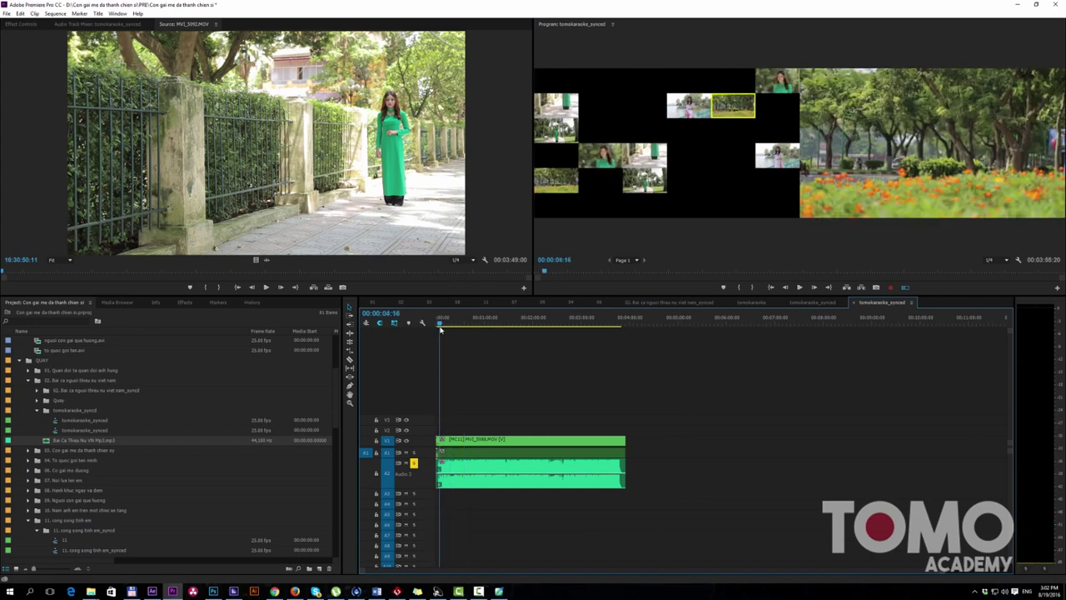
left_click(438, 329)
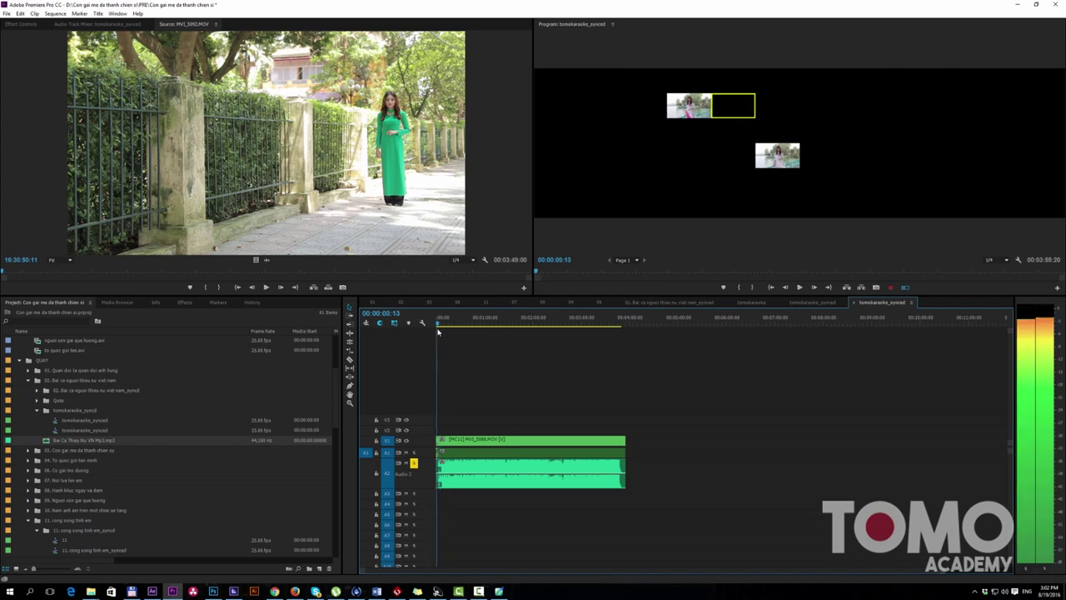
left_click(688, 106)
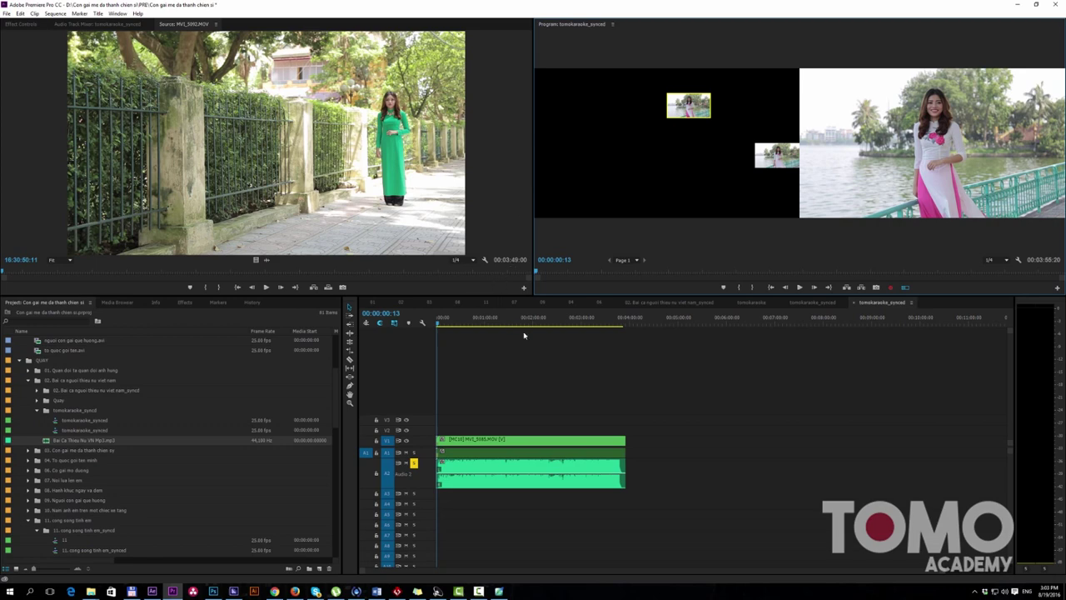
left_click_drag(943, 571, 813, 573)
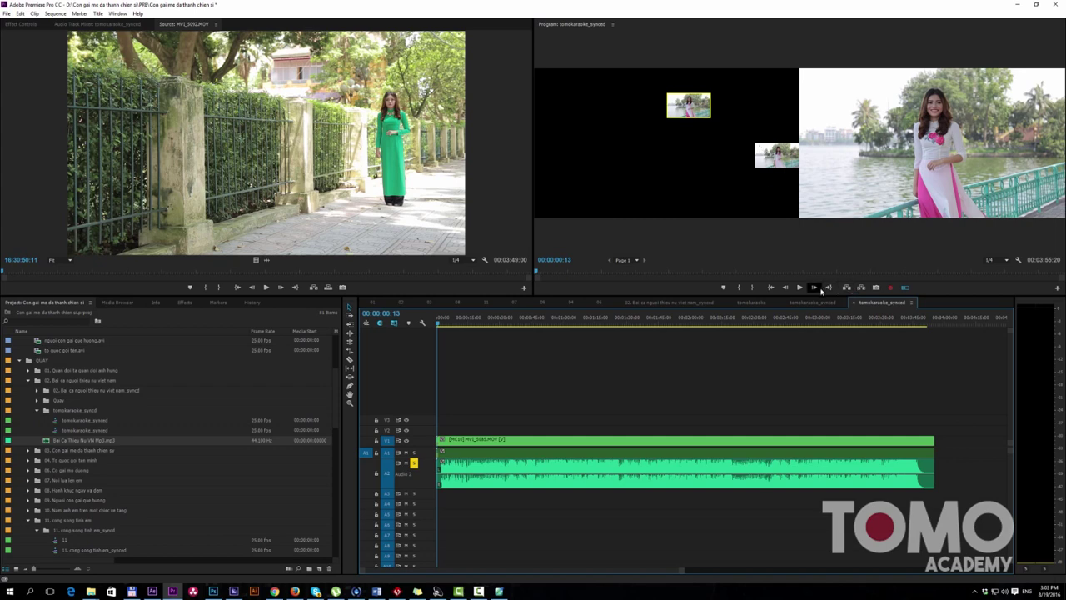
Play and stop the opening of the multicam edit, then park the playhead at 00:00:05:03.
left_click(800, 288)
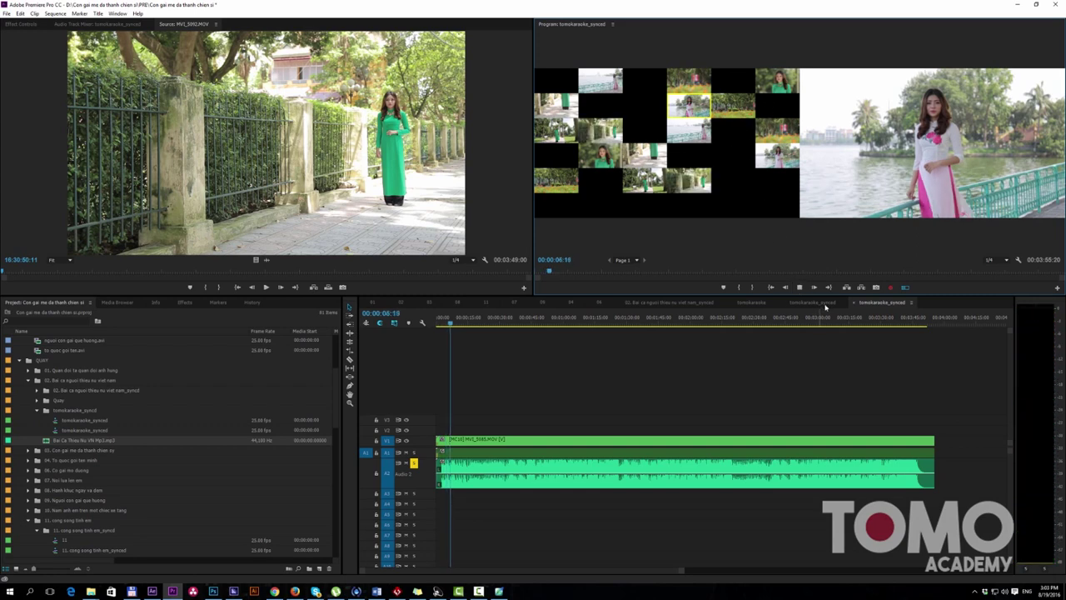
left_click(800, 287)
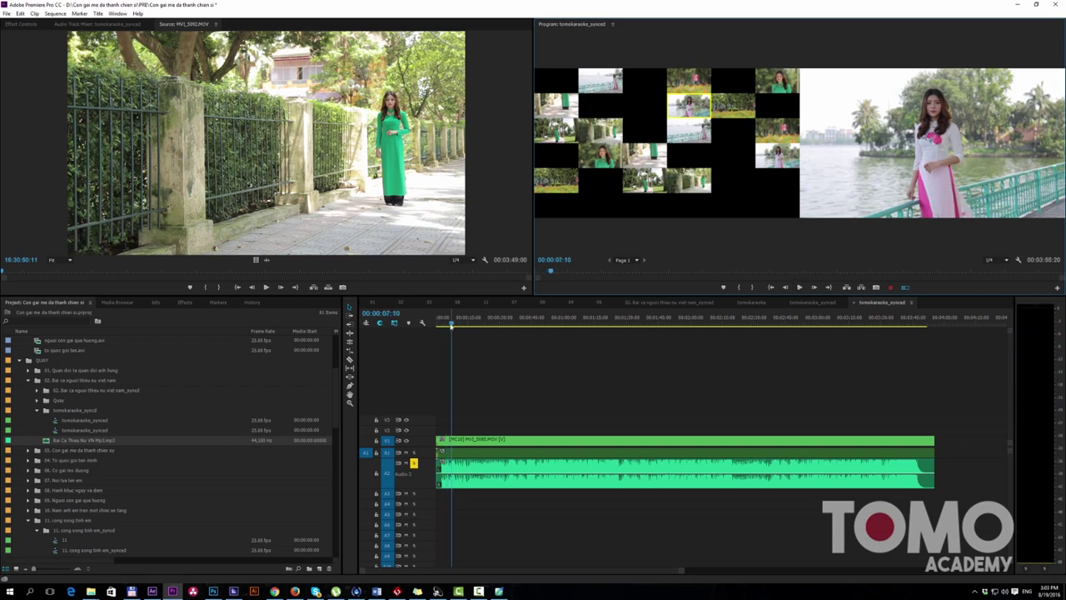
left_click(448, 325)
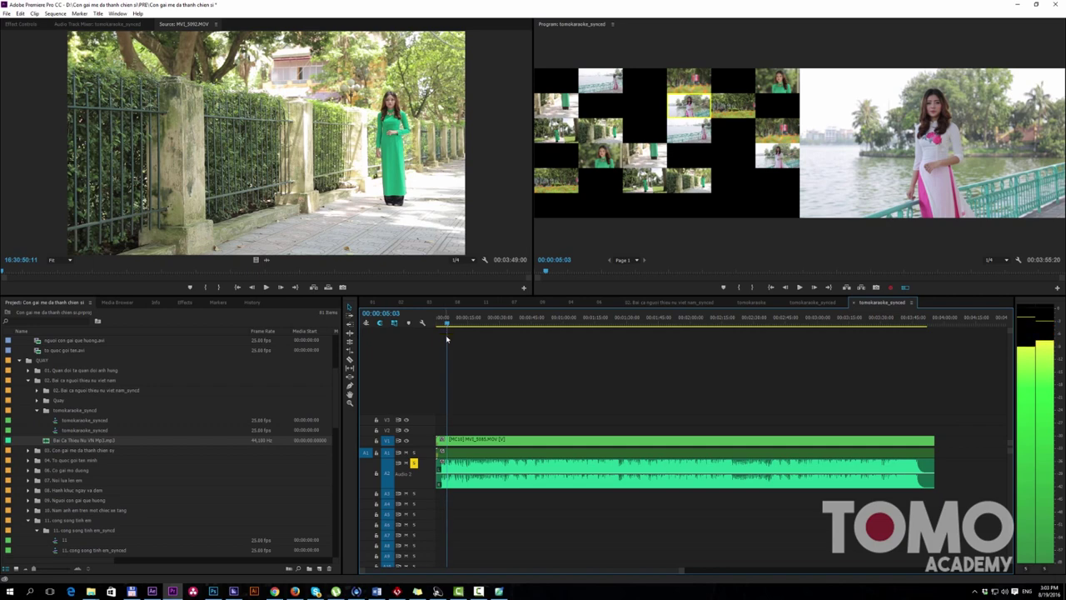
left_click_drag(447, 326, 447, 444)
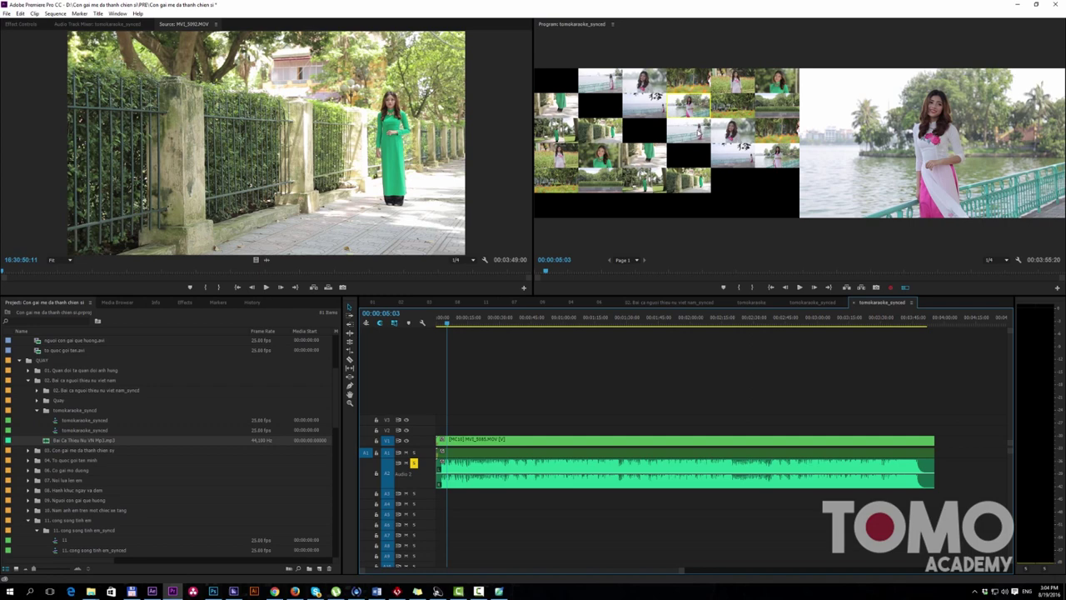
Cut between the close-up, MC16, pink-dress and green-dress close-up angles through about 13 seconds.
left_click(730, 131)
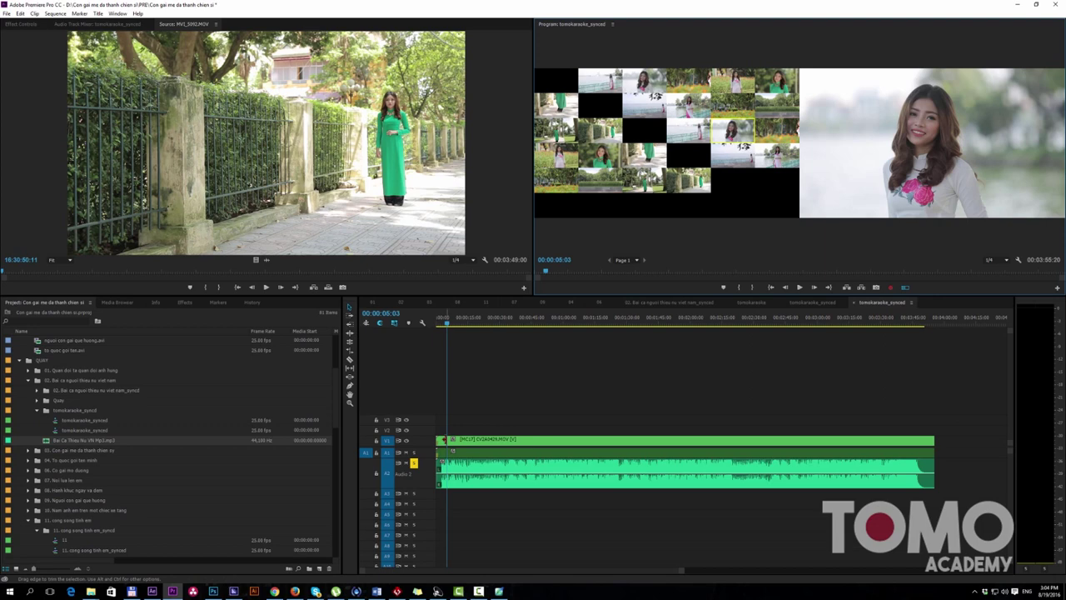
key("space")
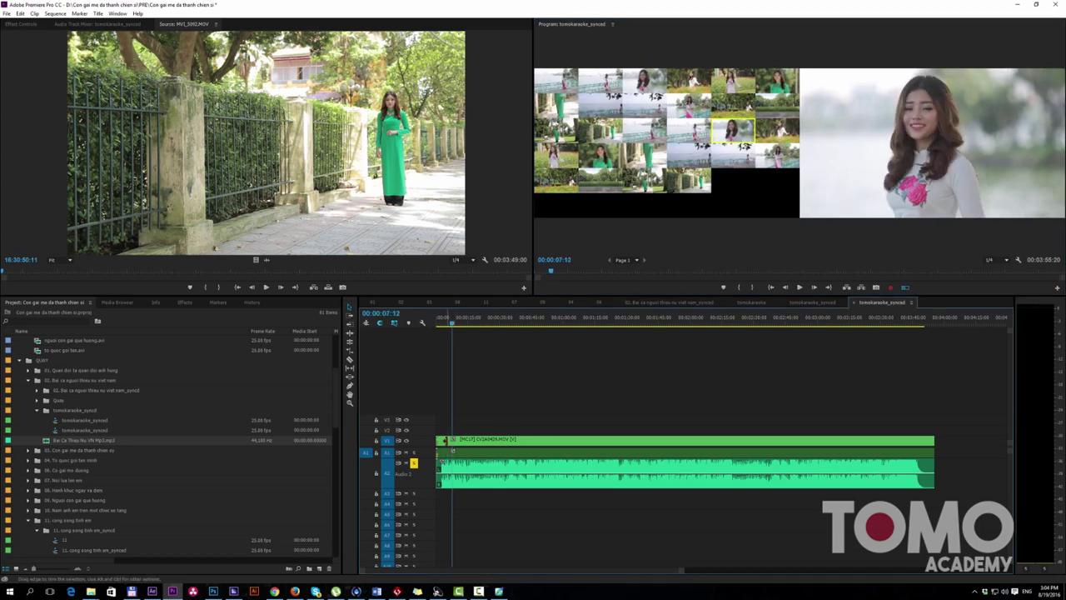
left_click_drag(452, 325, 455, 325)
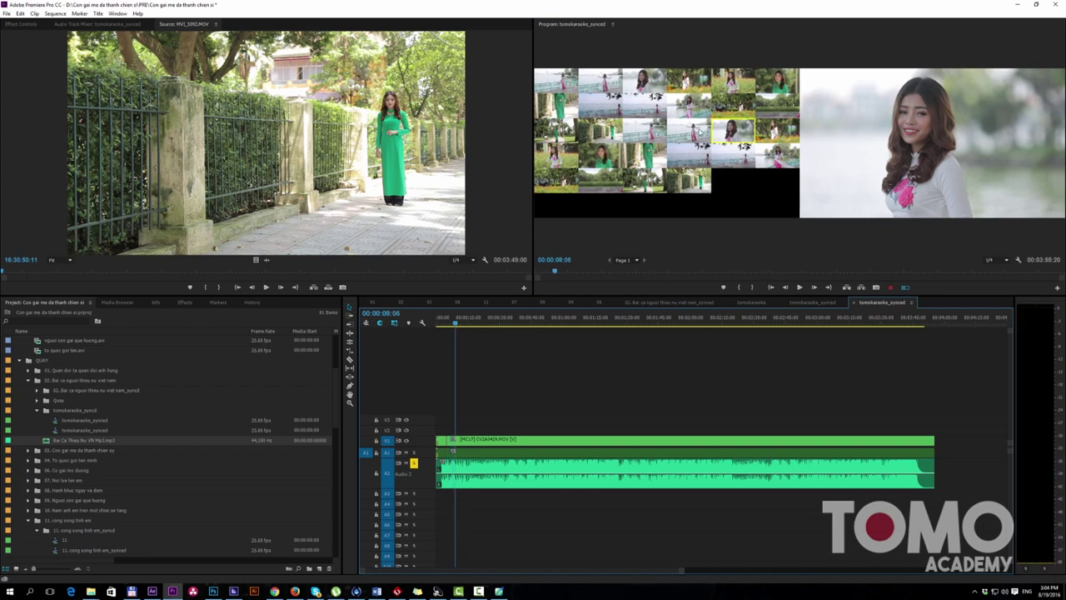
left_click(700, 130)
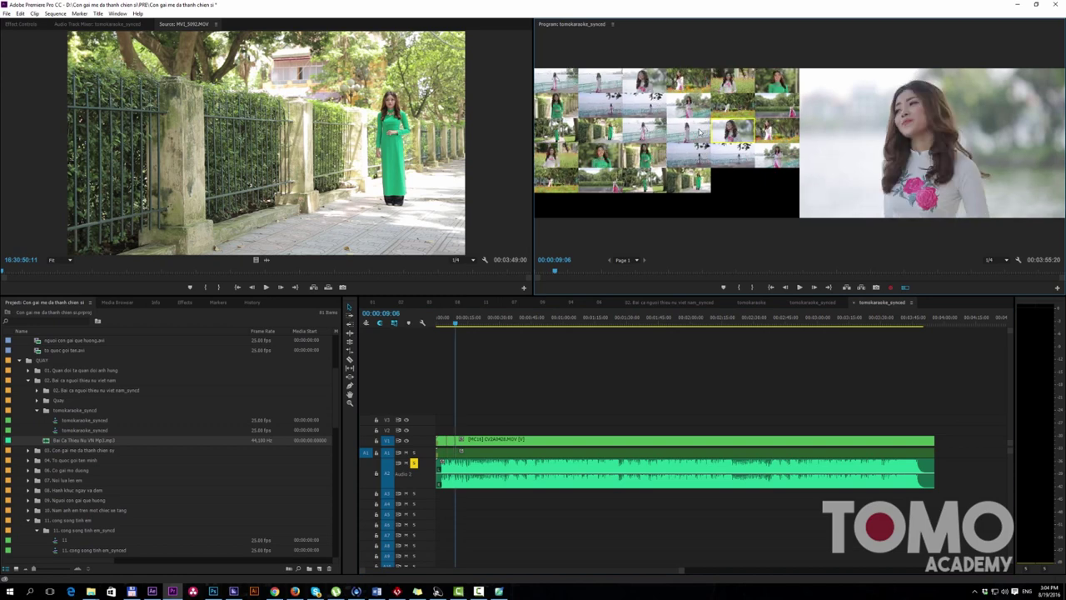
left_click_drag(455, 321, 465, 323)
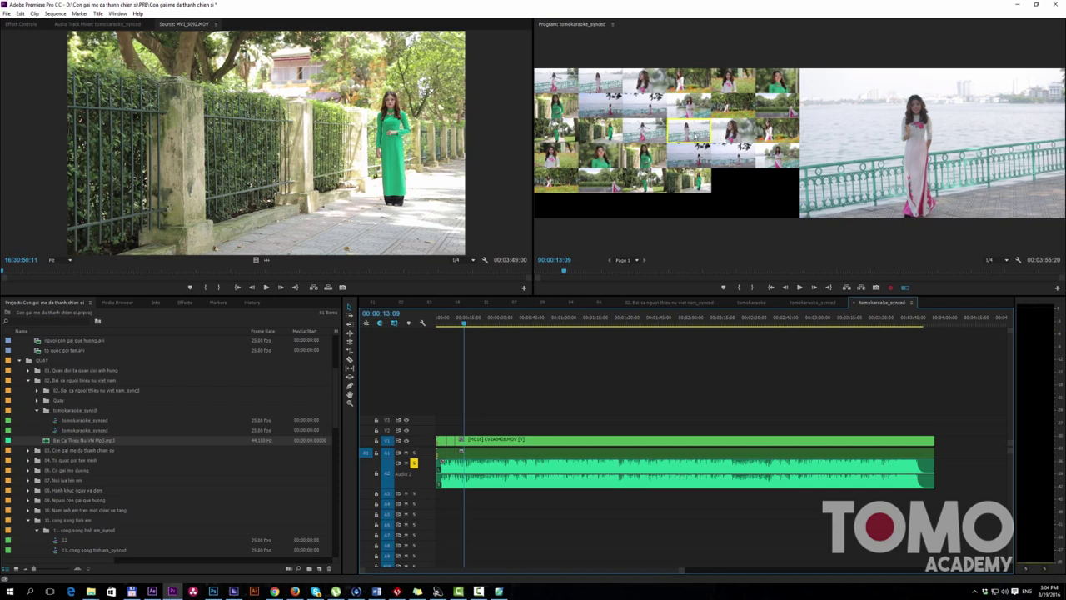
left_click(666, 162)
left_click(643, 162)
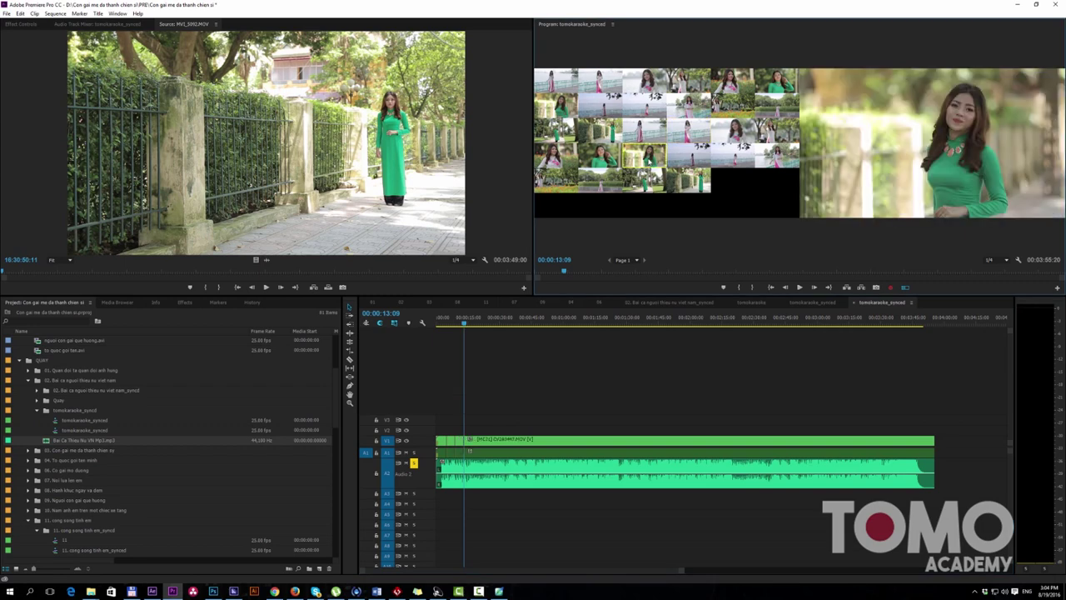
left_click(469, 325)
key("space")
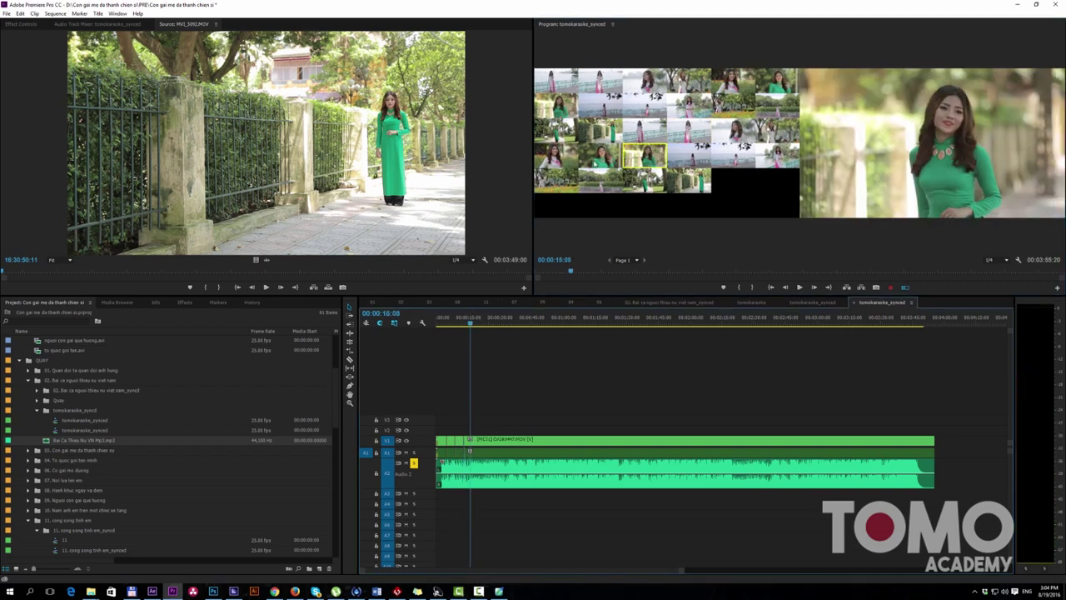
left_click(608, 160)
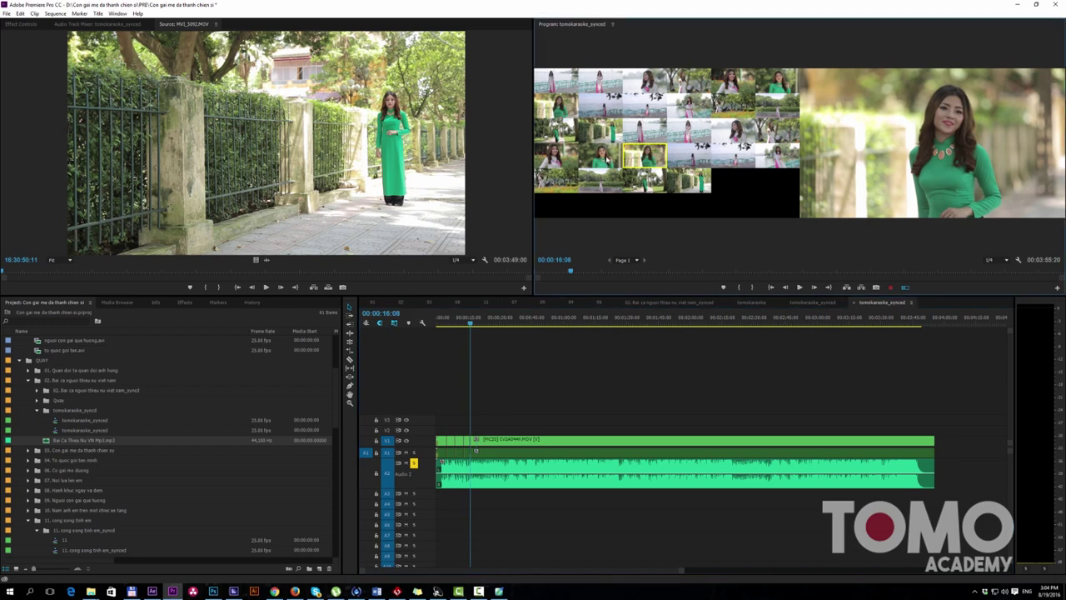
left_click(608, 158)
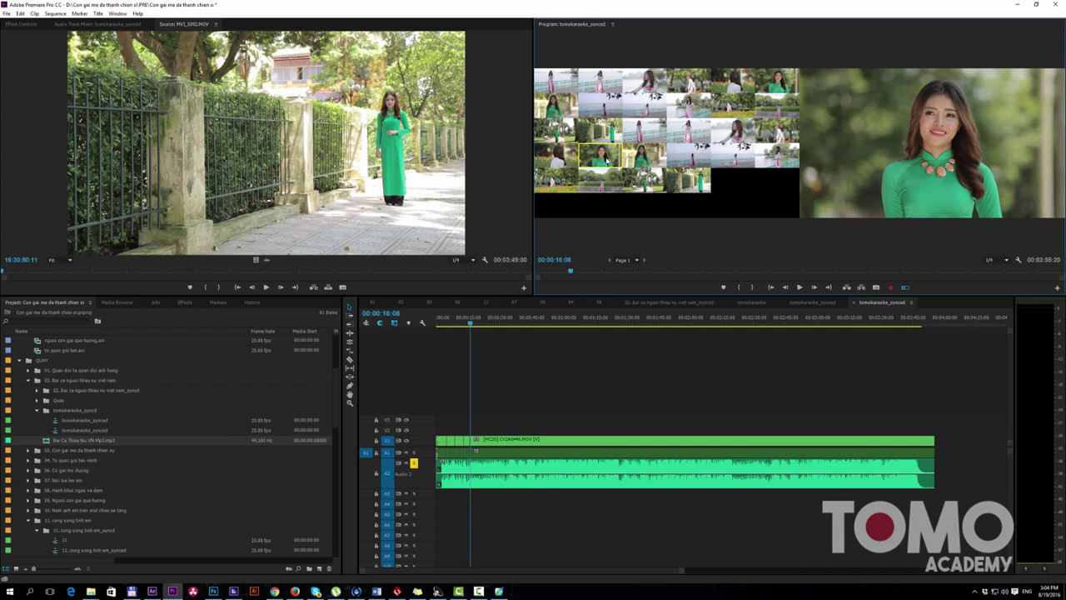
Cut to the park, orange-flowers, singer close-up and camera 5 angles from about 18 to 34 seconds.
left_click_drag(471, 323, 482, 323)
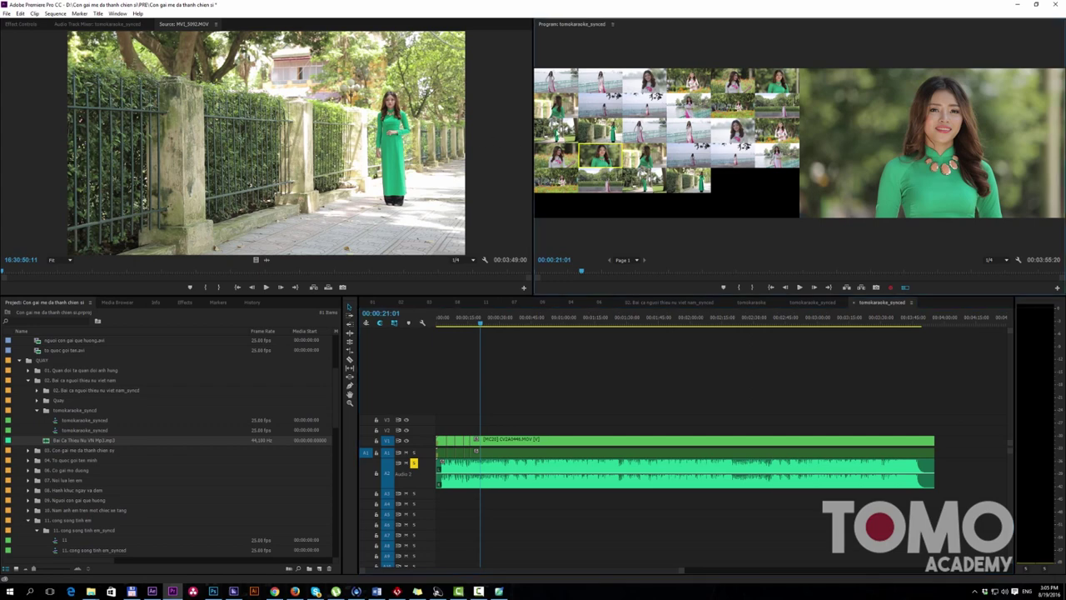
left_click(556, 131)
key("space")
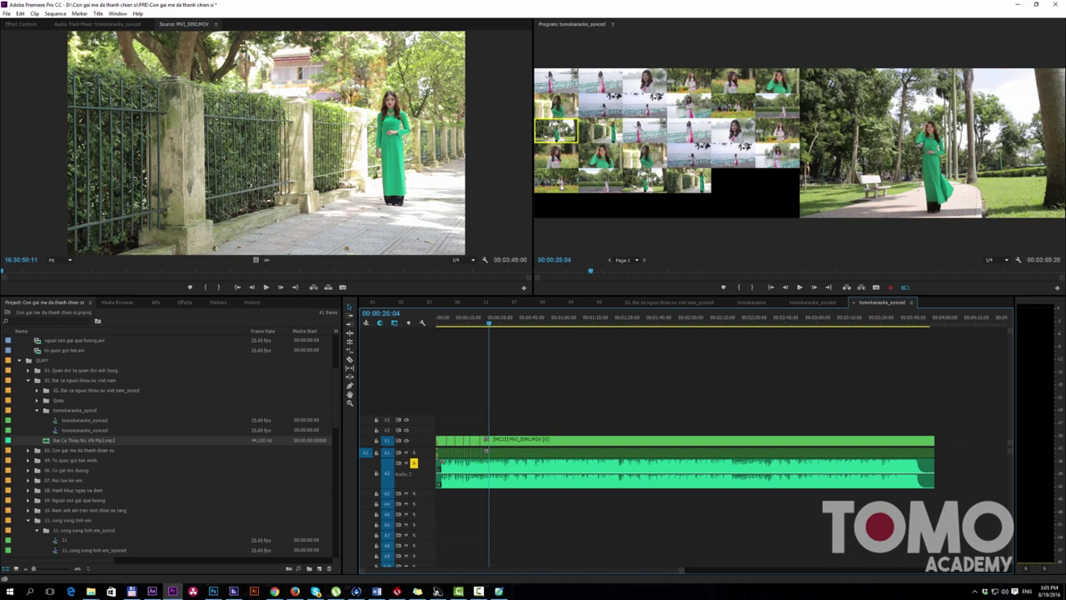
left_click(555, 181)
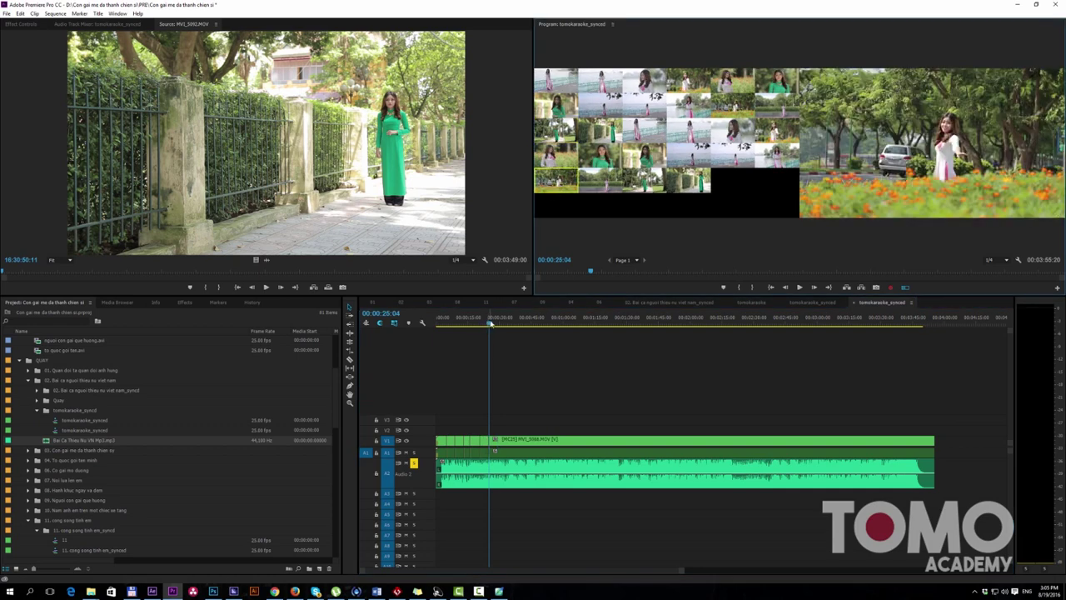
left_click_drag(491, 323, 503, 325)
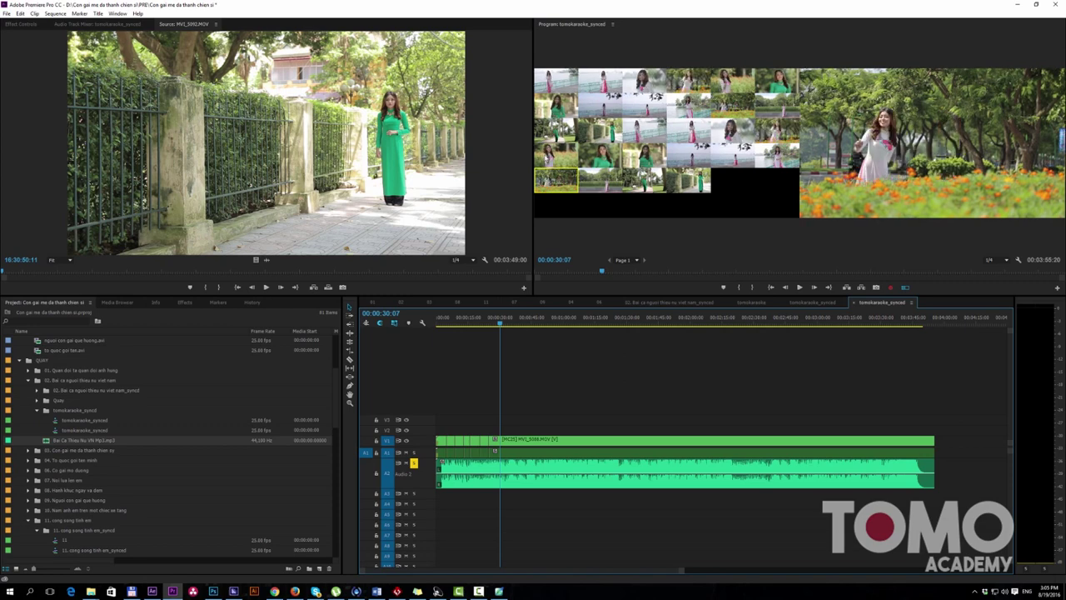
left_click(554, 155)
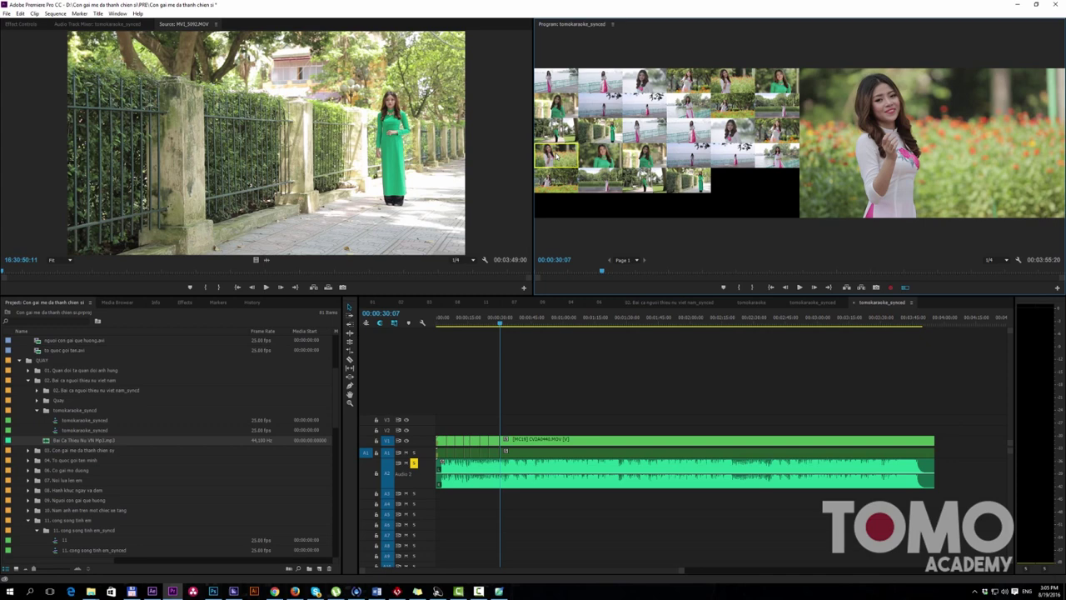
left_click_drag(501, 323, 511, 326)
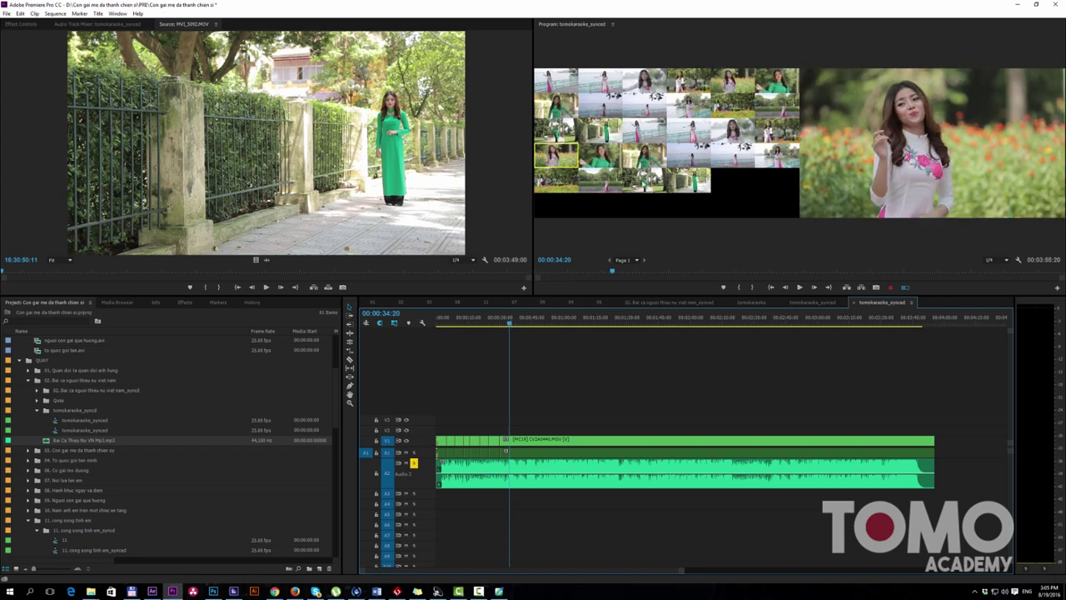
left_click(734, 79)
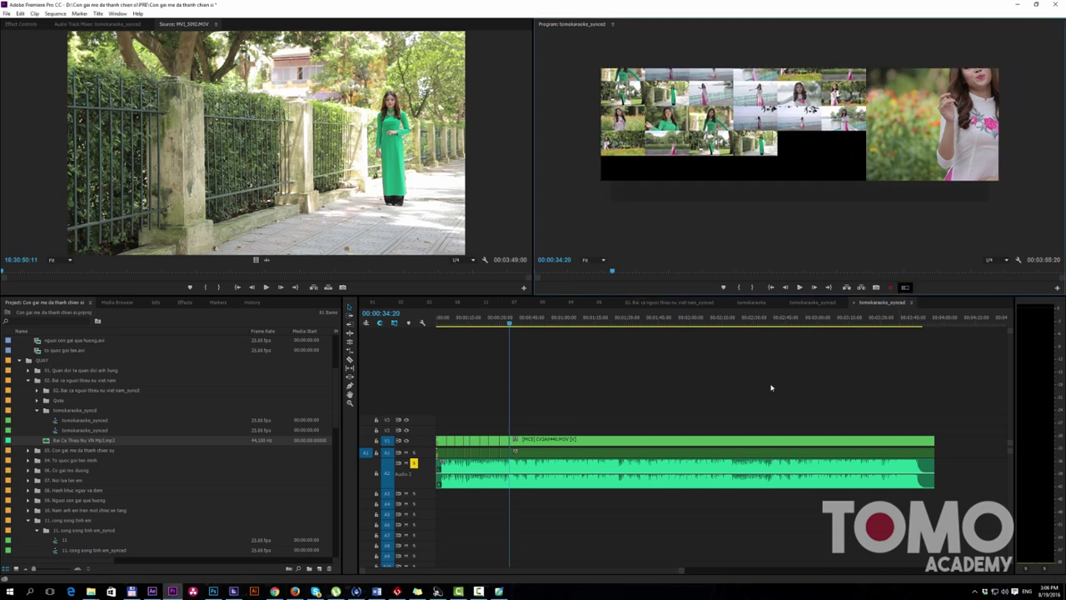
Replay the edit from the start with enlarged monitors, stop at 18 seconds, then park at 00:00:33:01.
left_click_drag(468, 324, 443, 326)
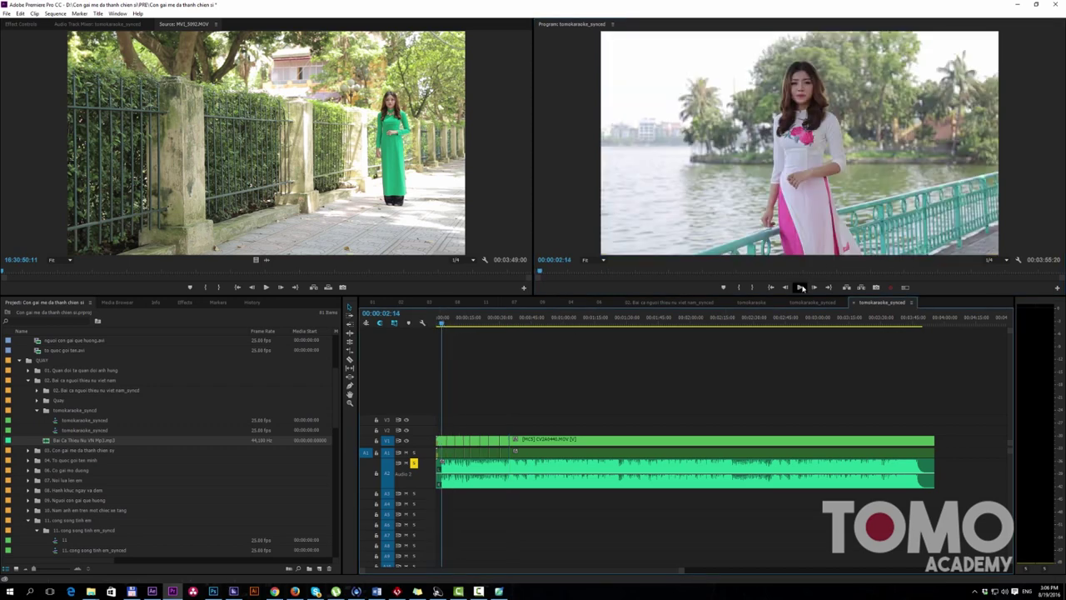
left_click(800, 287)
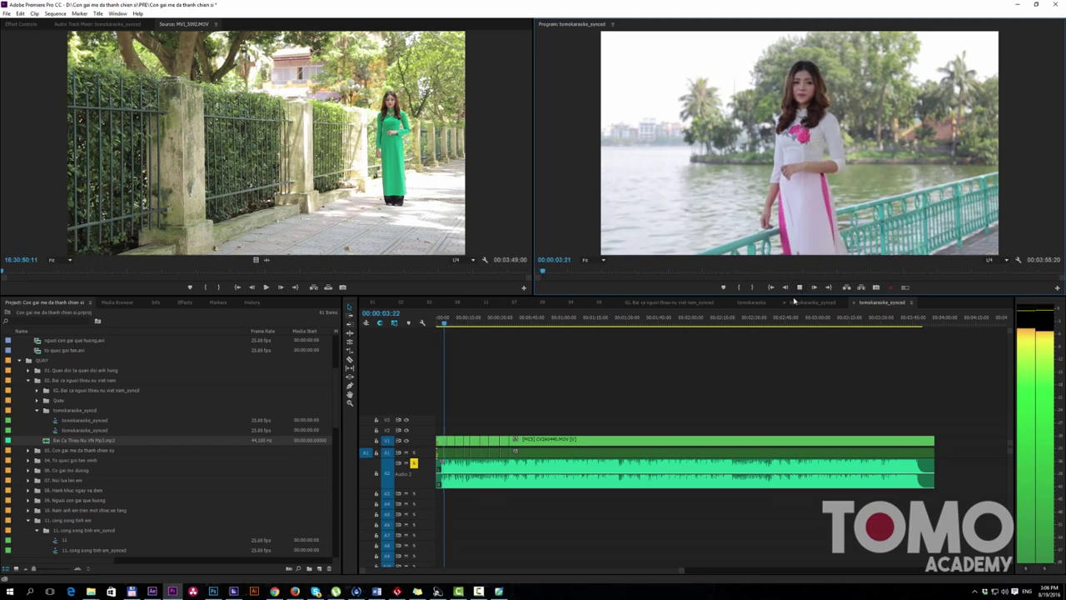
left_click_drag(788, 295, 783, 436)
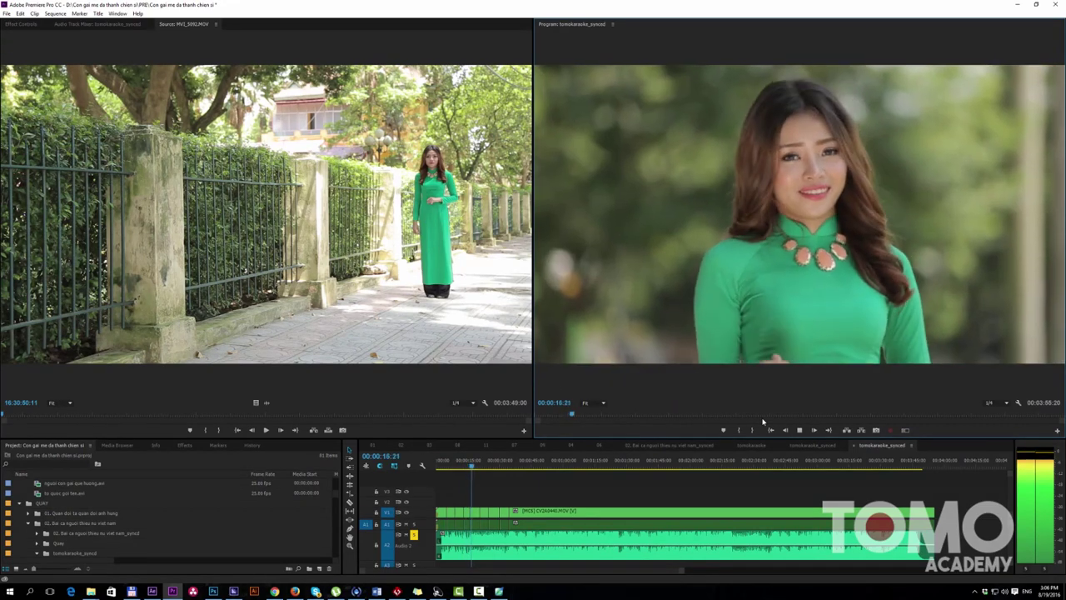
left_click(798, 430)
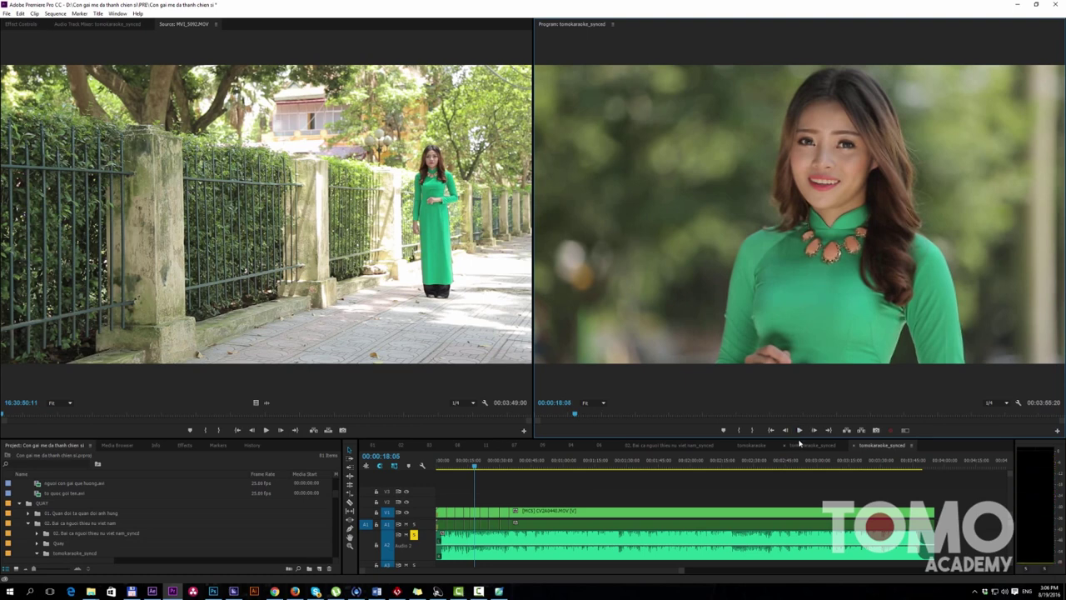
left_click_drag(800, 440, 792, 395)
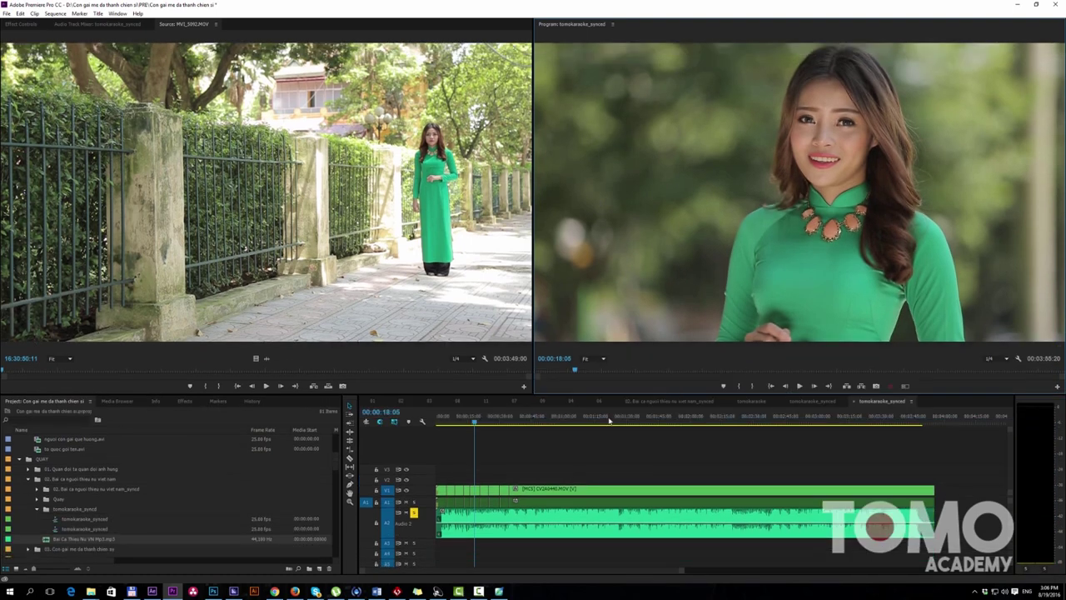
left_click(506, 423)
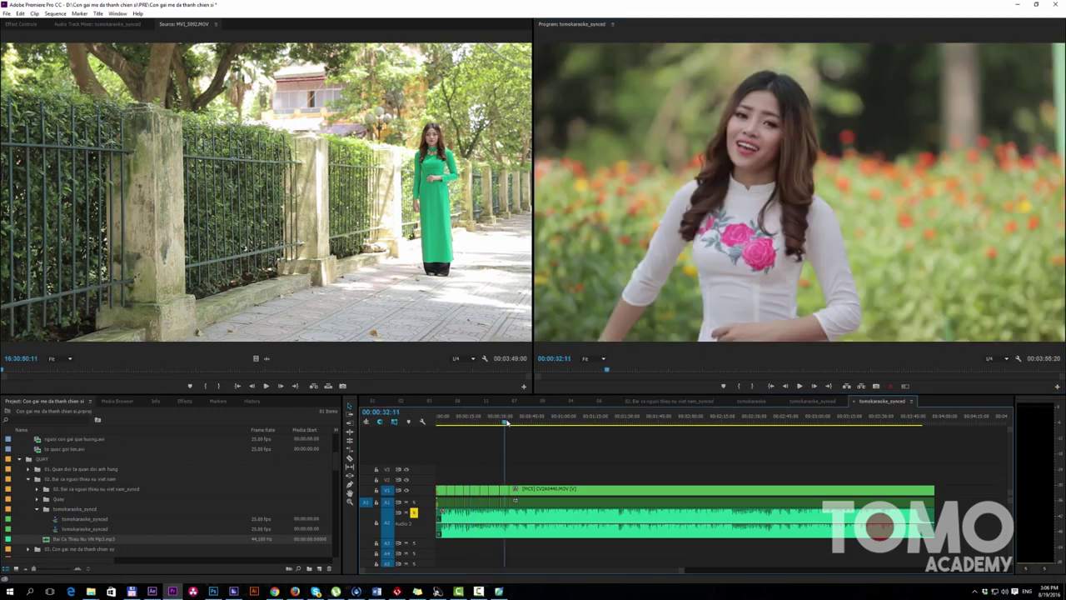
left_click_drag(506, 422, 508, 423)
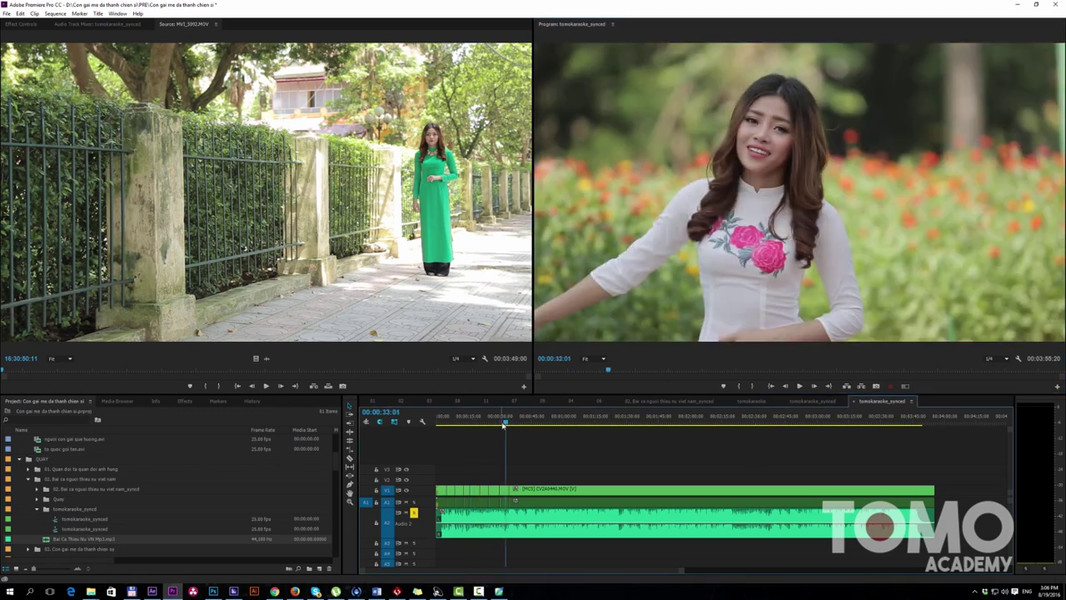
Mark the current clip as the In/Out range and play it from its In point.
right_click(502, 422)
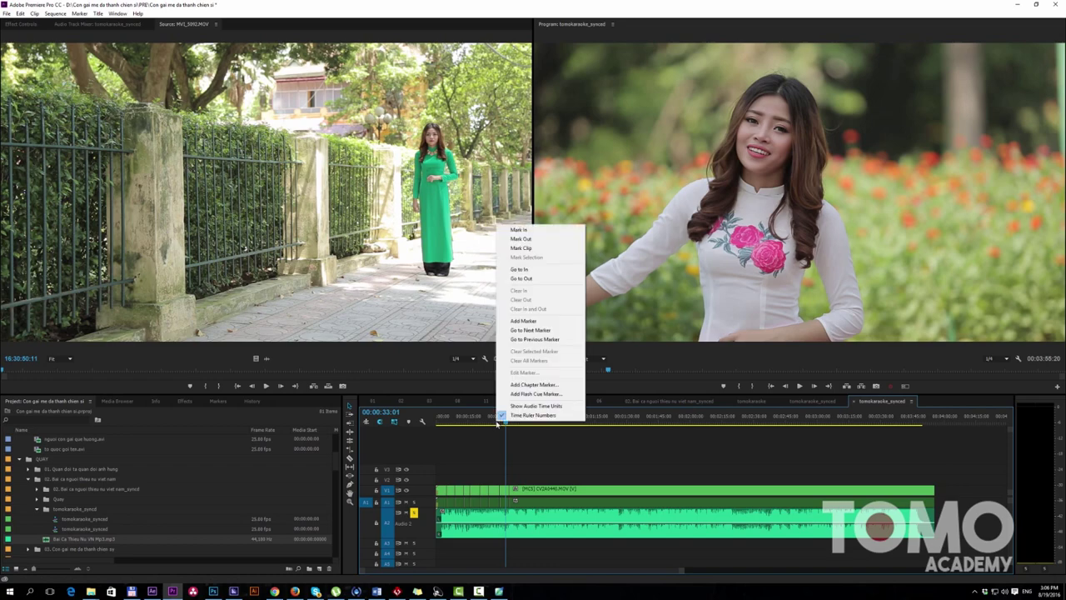
left_click(543, 248)
left_click(489, 419)
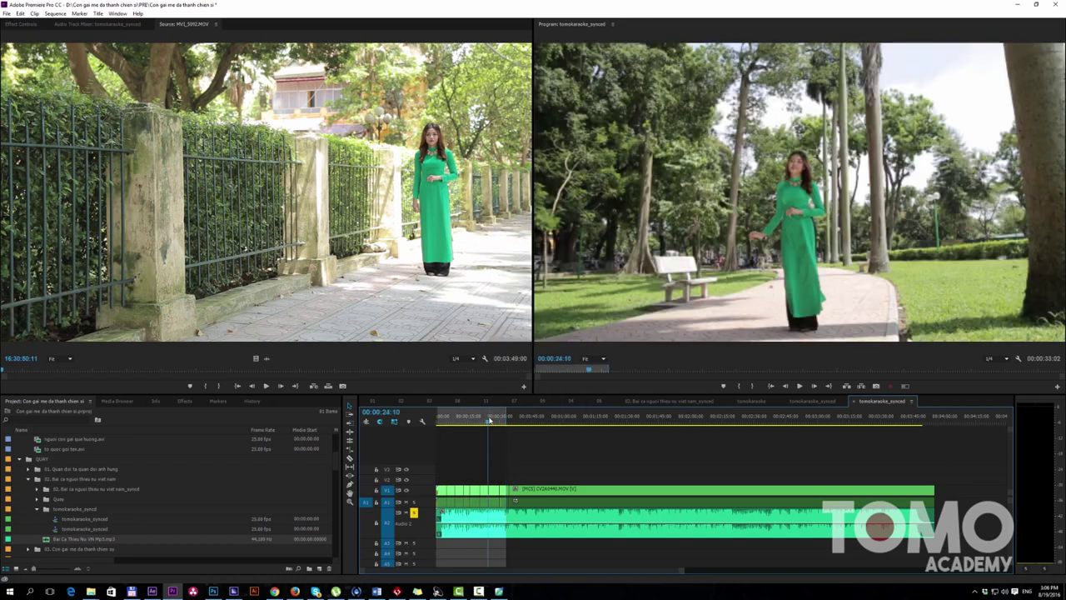
key("ctrl+shift+space")
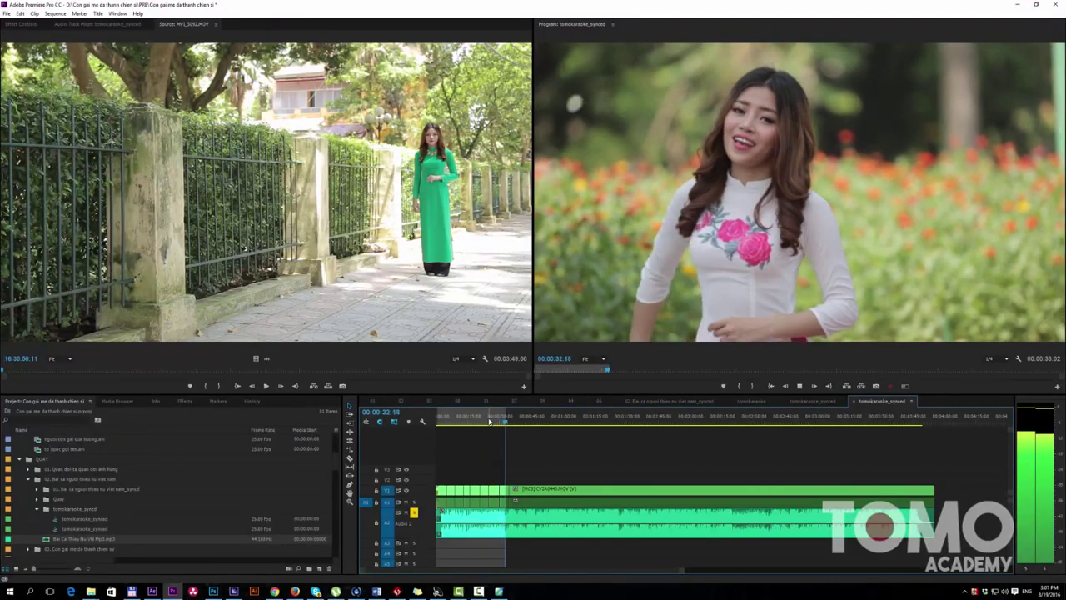
key("space")
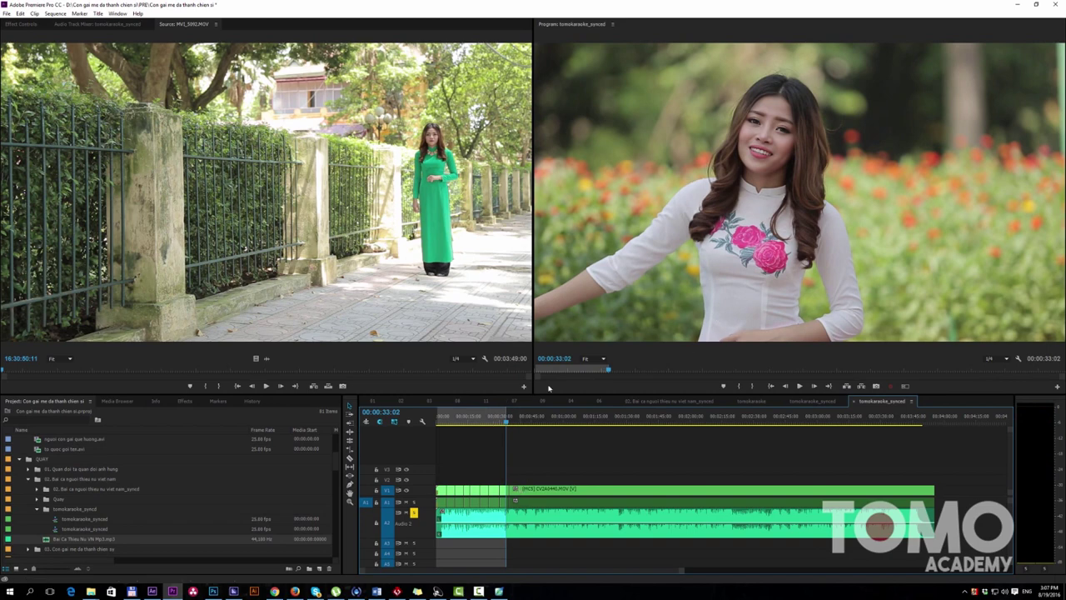
Clear the In and Out marks and switch to sequence 02 with the lyrics overlay.
right_click(511, 418)
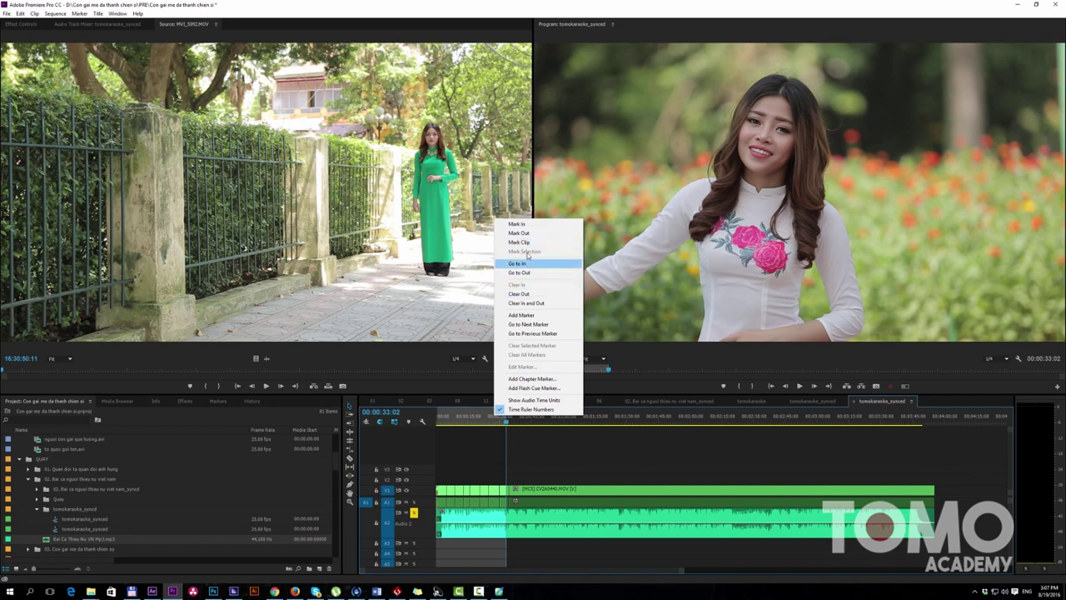
left_click(526, 303)
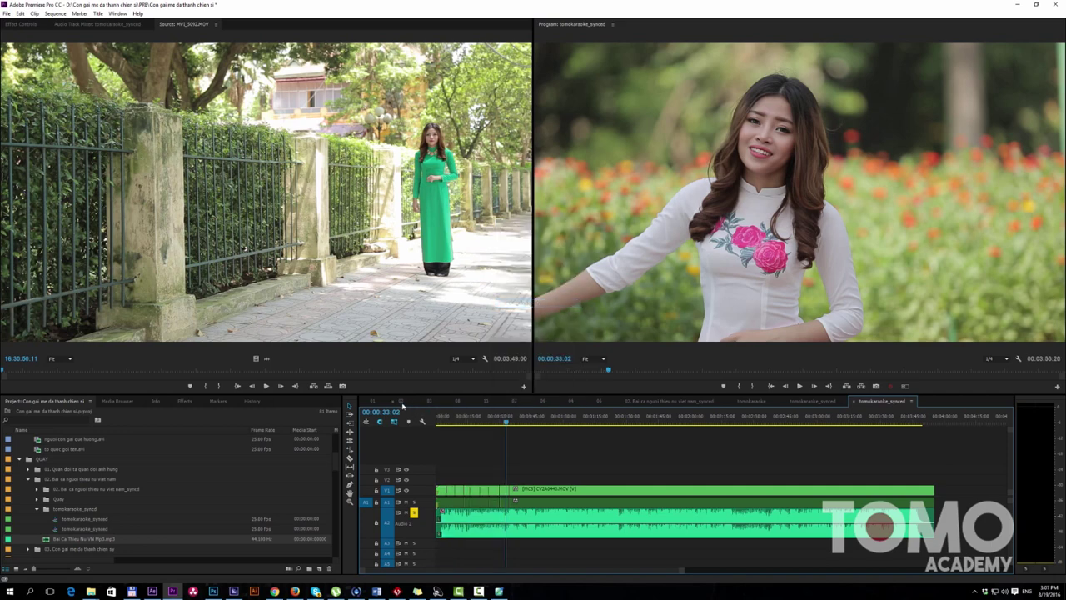
left_click(401, 401)
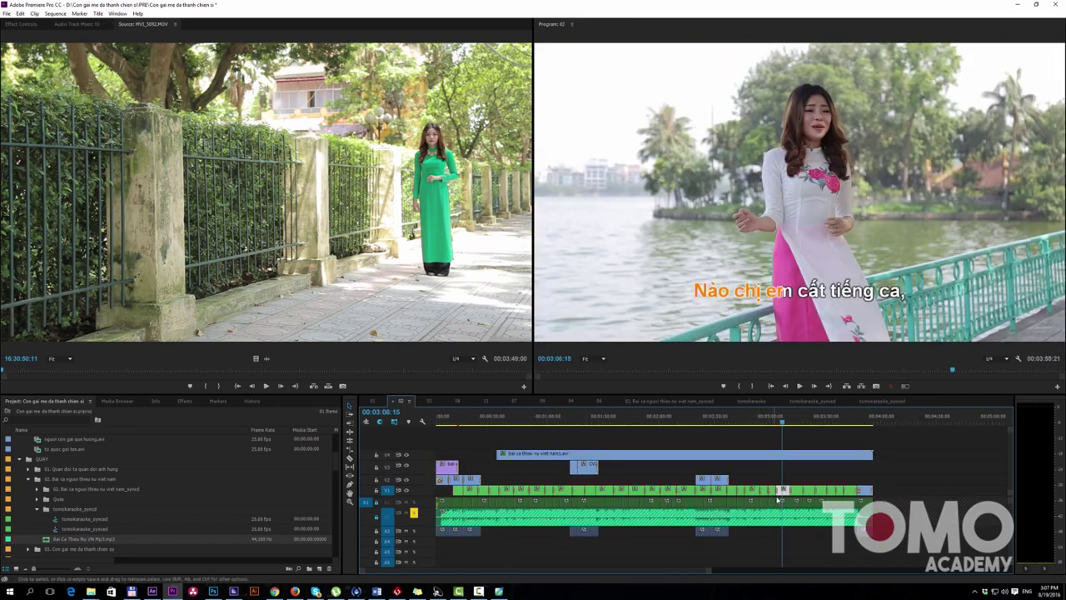
Show the cross-style transitions in the Effects panel.
scroll(783, 492, "up", 3)
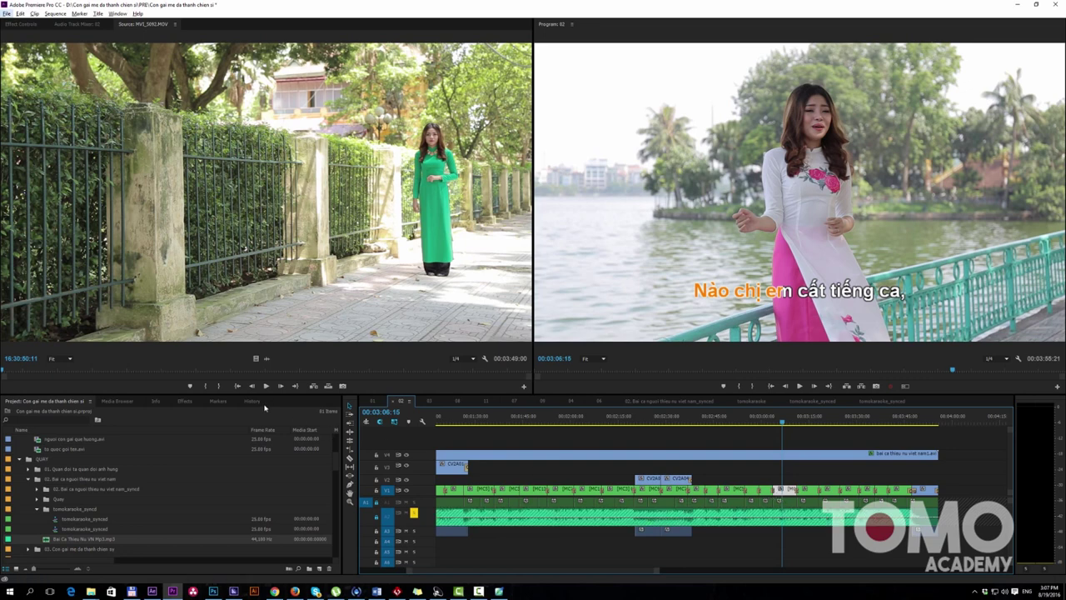
left_click(185, 400)
left_click(56, 411)
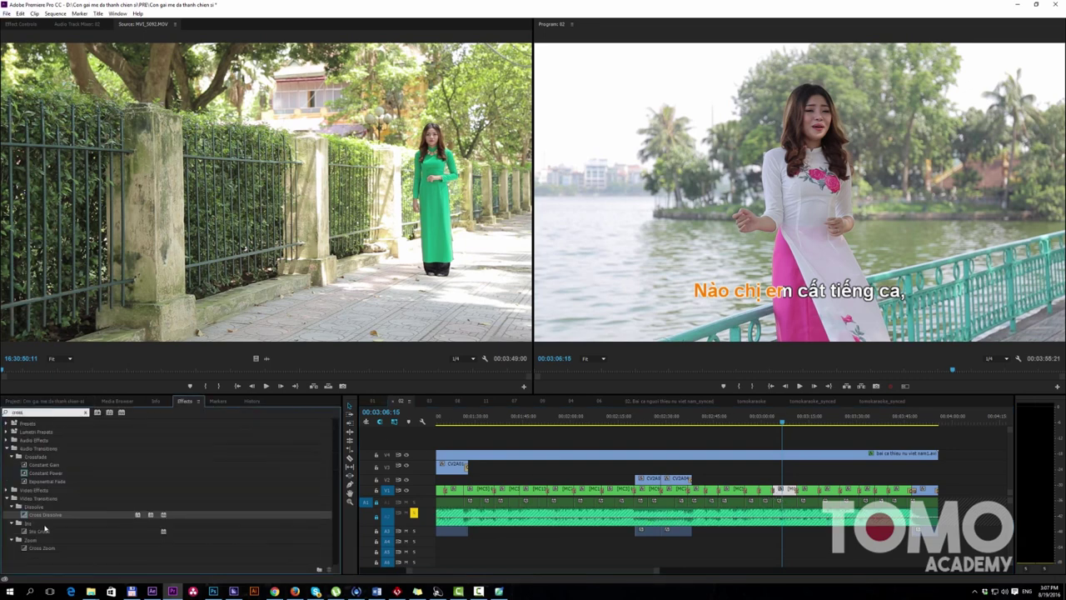
left_click(71, 517)
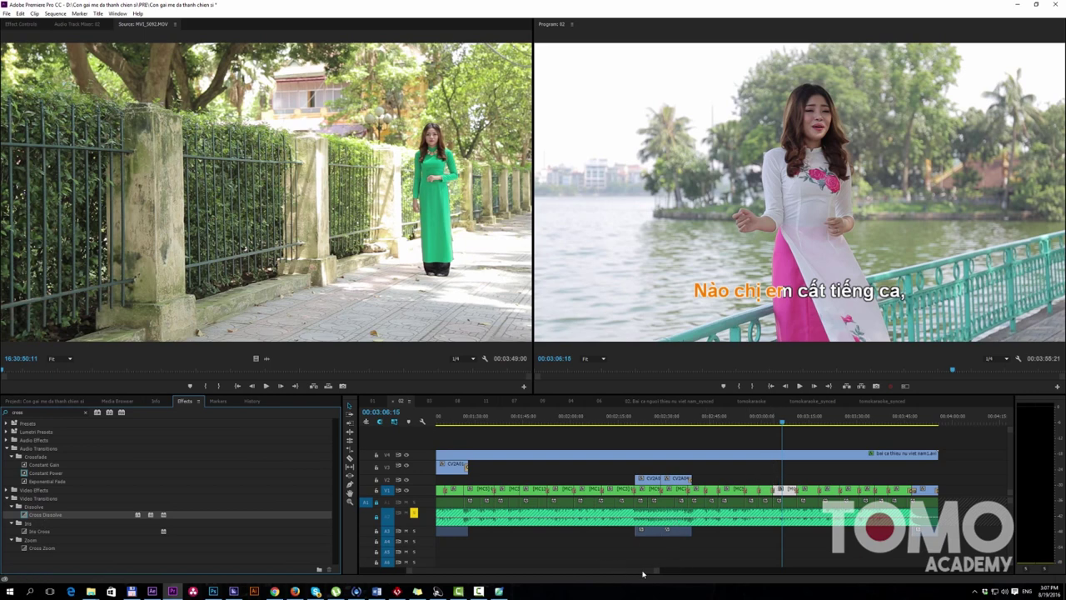
Zoom the timeline out, return to tomokaraoke_synced, and switch over to KaraFun Studio.
left_click_drag(657, 572, 766, 573)
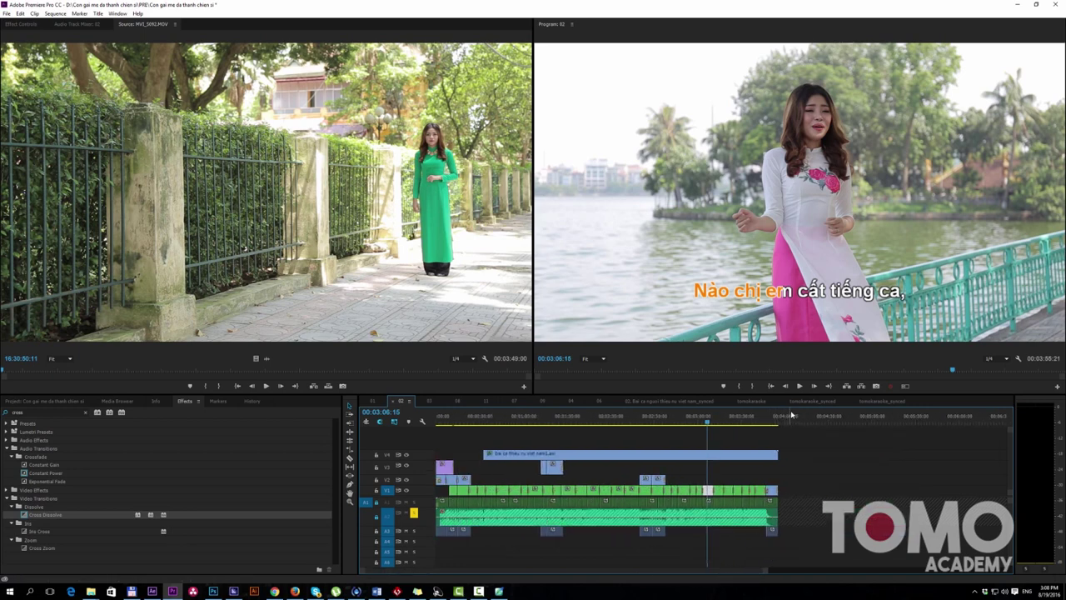
left_click(879, 402)
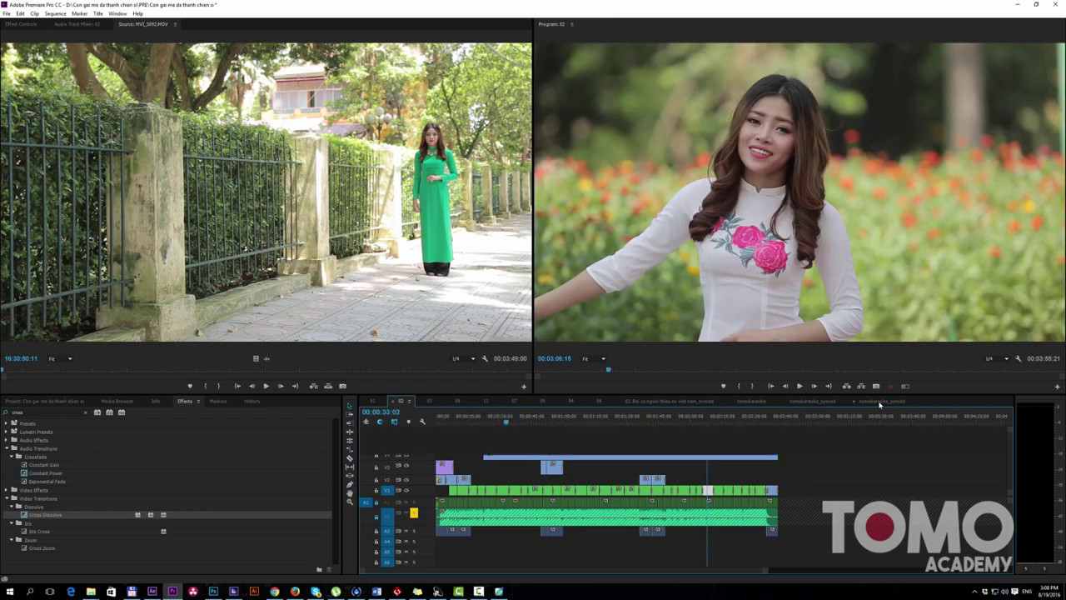
left_click(498, 592)
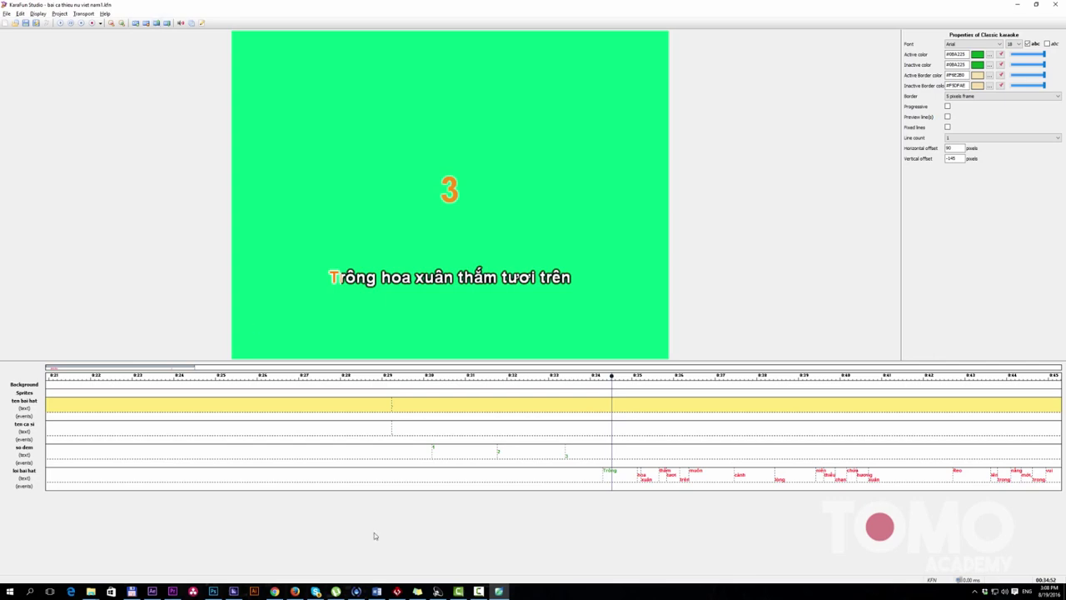
Select the song audio clip on A1, then advance KaraFun's preview past the countdown into the lyrics.
left_click(173, 591)
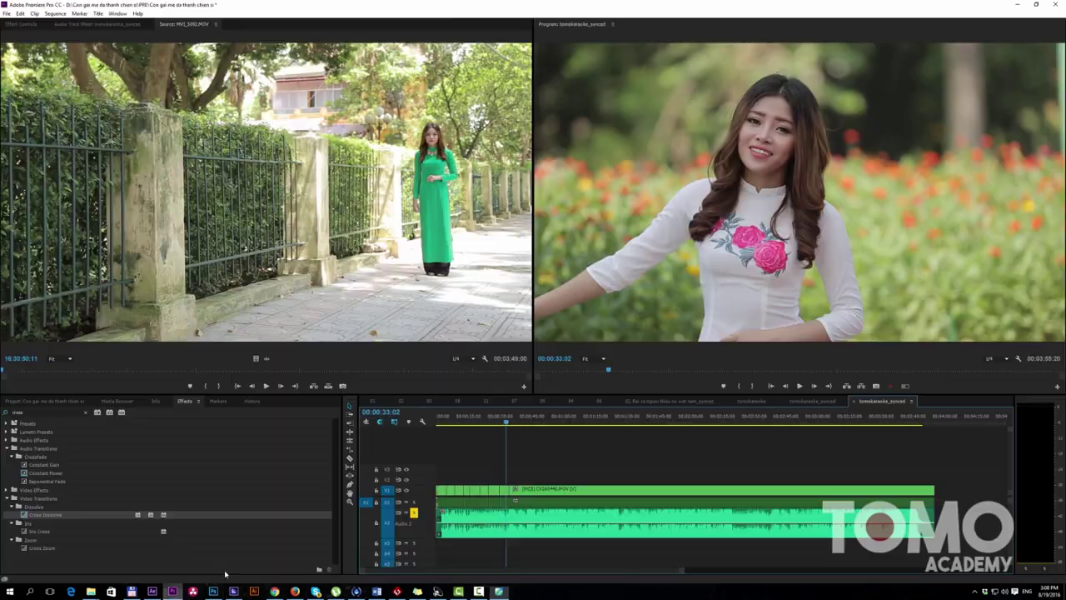
left_click(510, 524)
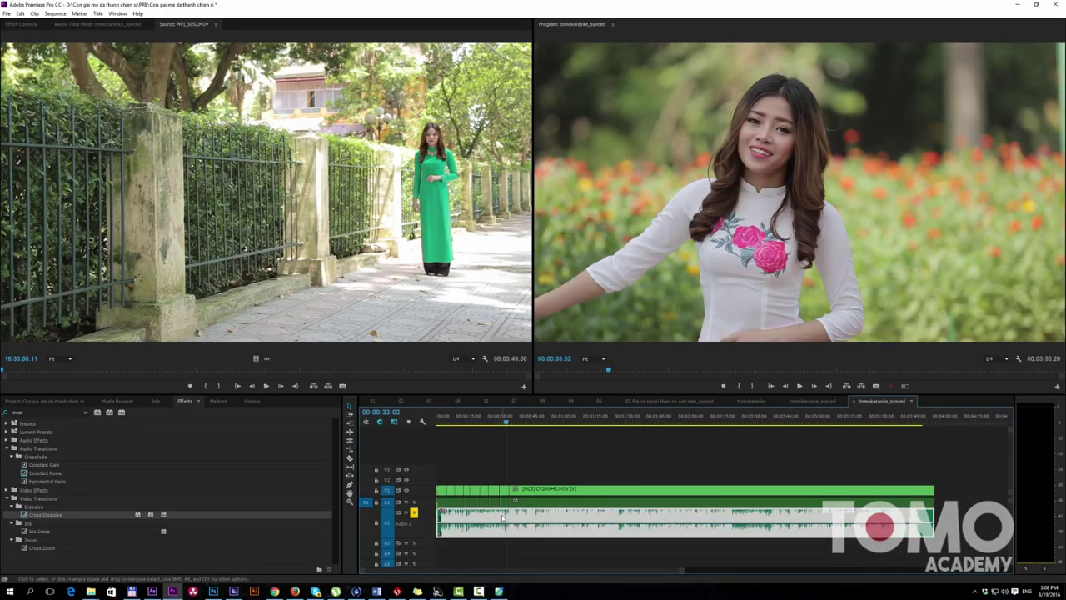
left_click(498, 592)
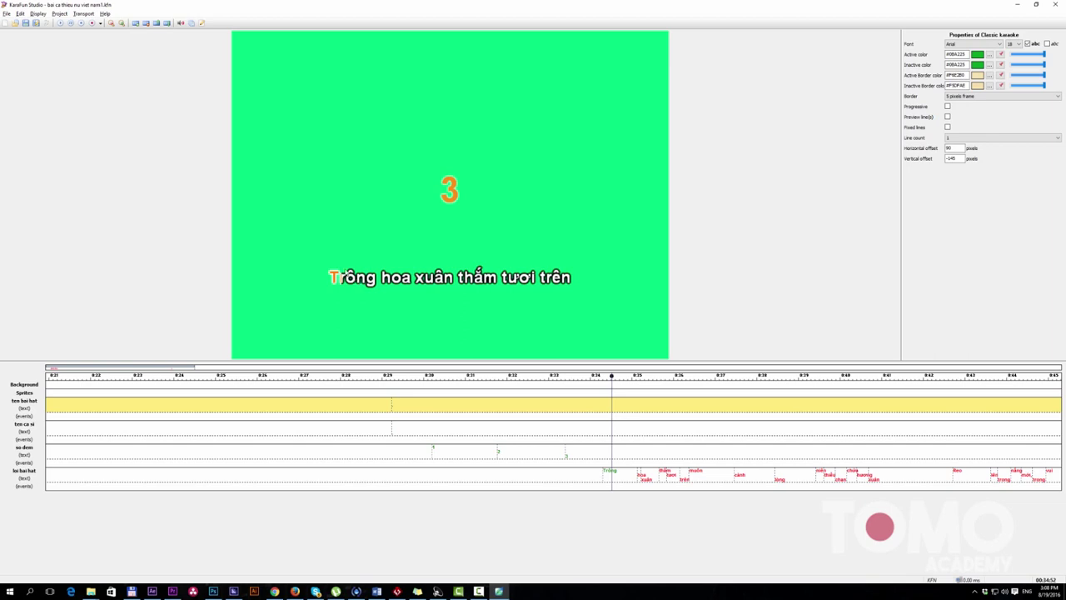
mouse_move(614, 376)
left_mouse_down()
mouse_move(654, 377)
mouse_move(612, 376)
left_mouse_up()
left_click(614, 376)
left_click_drag(614, 376, 639, 379)
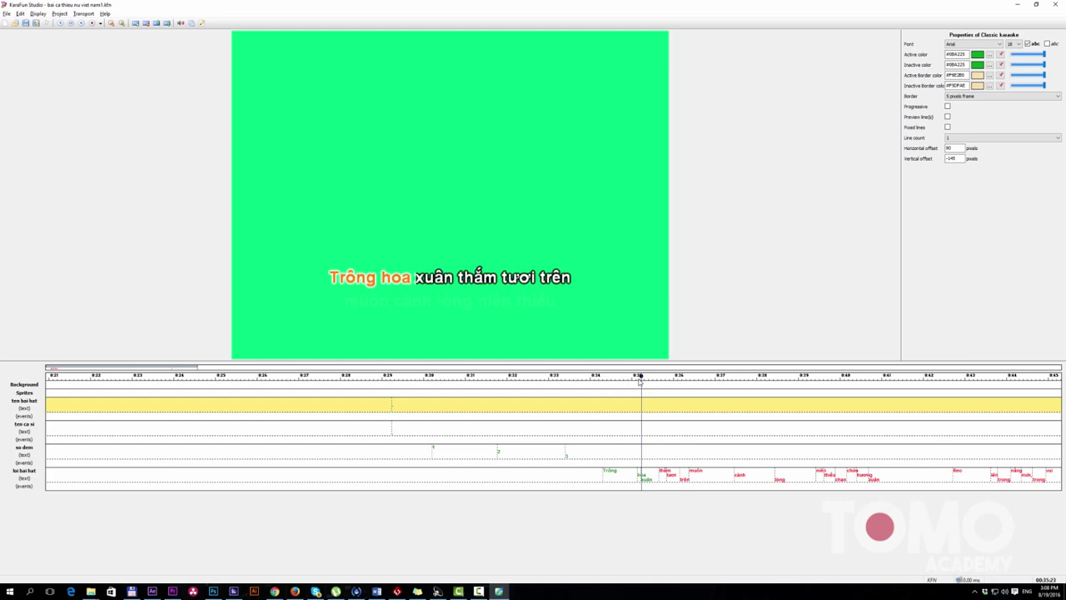
Scrub sequence 02 to a later sung passage, then return to KaraFun's lyrics track colour settings.
key("alt+Tab")
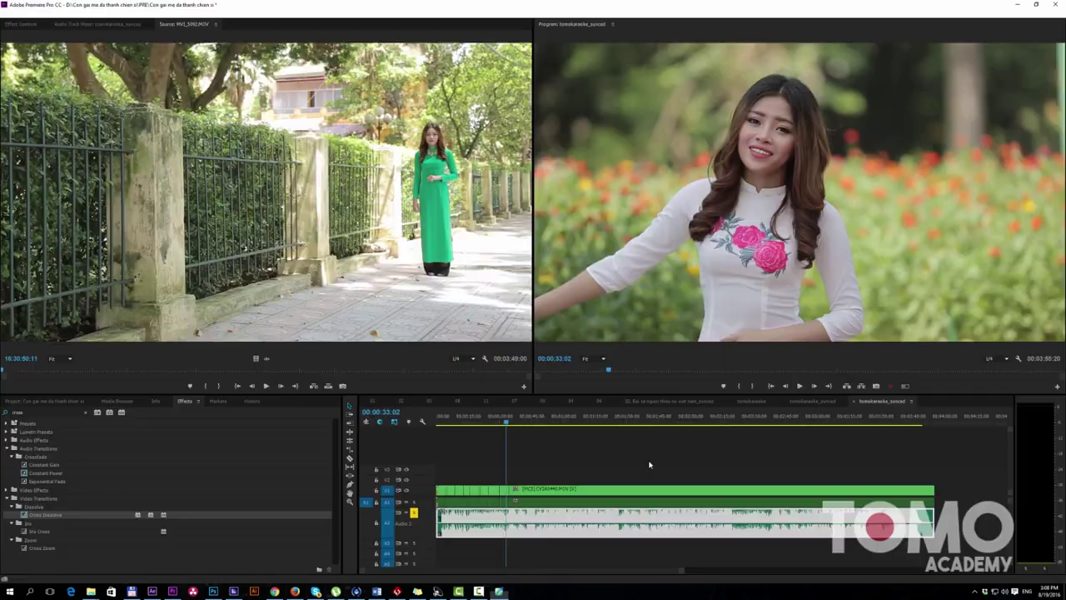
left_click(402, 400)
left_click_drag(570, 422, 582, 424)
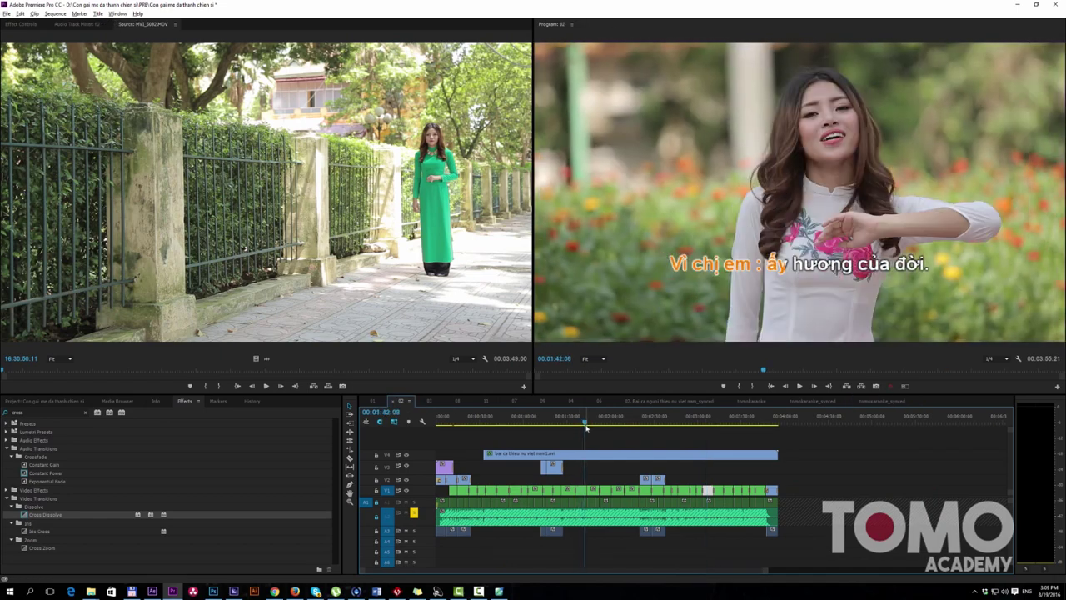
key("alt+Tab")
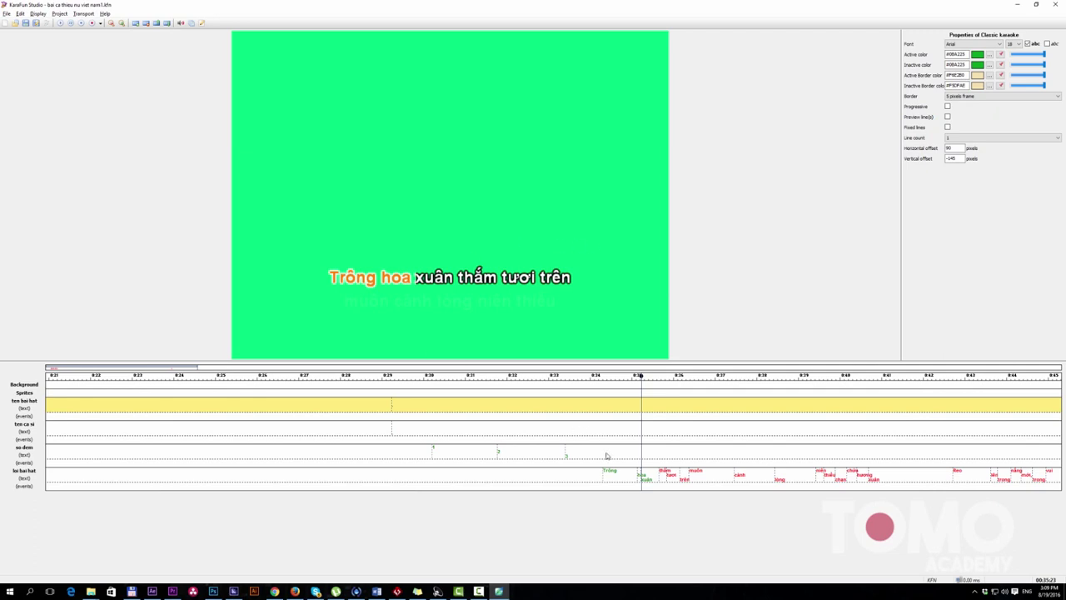
left_click(658, 475)
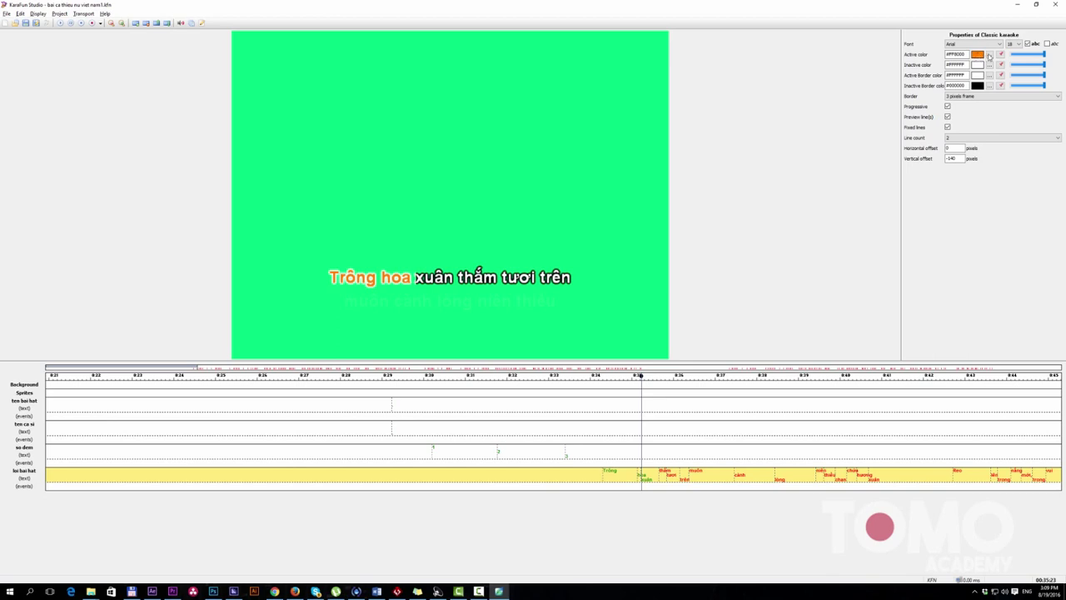
Preview other hues for the sung-lyric Active color, then cancel to keep the orange.
left_click(990, 54)
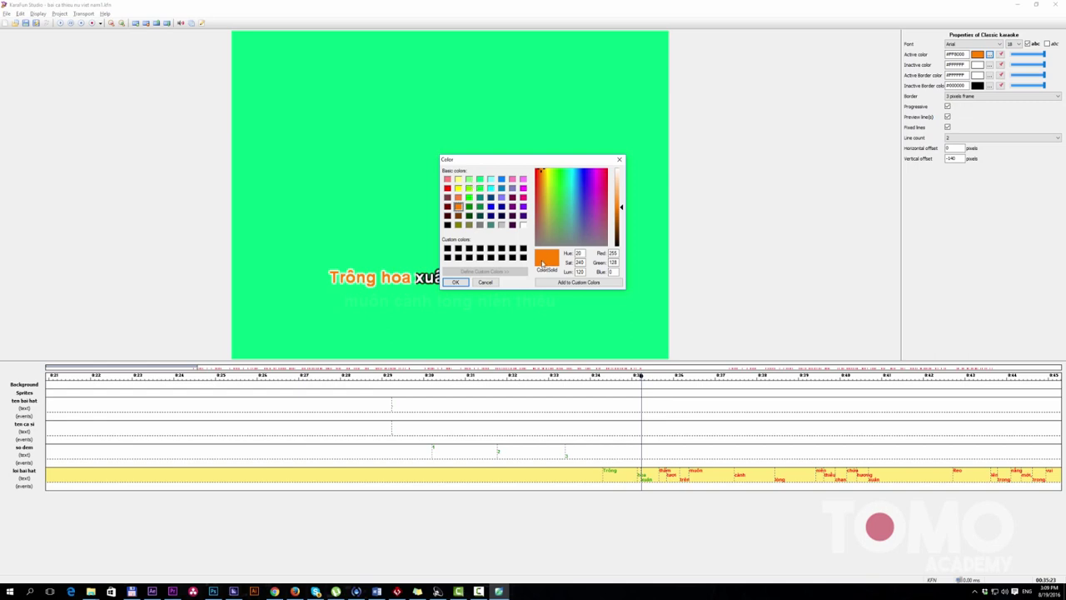
left_click_drag(605, 178, 545, 177)
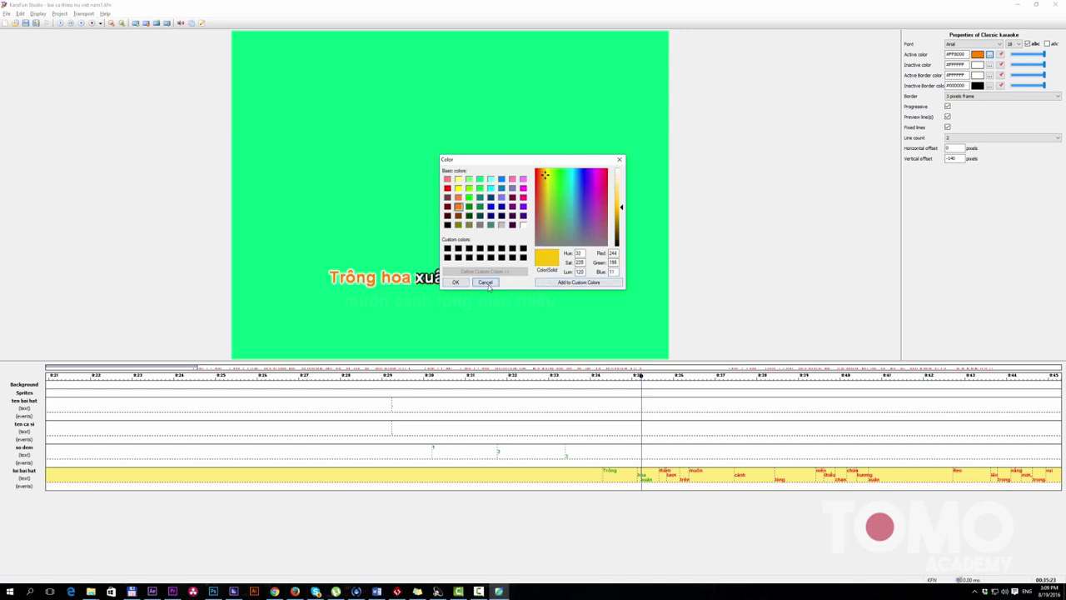
left_click(485, 282)
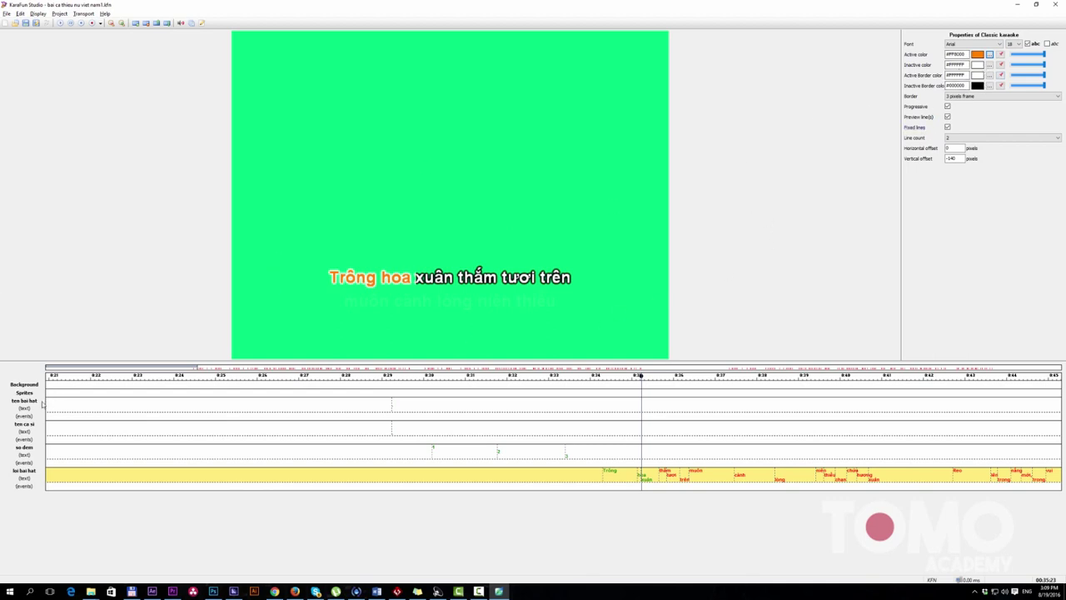
Select the Background track and view its colour chooser, keeping the green #00FF80.
left_click(70, 387)
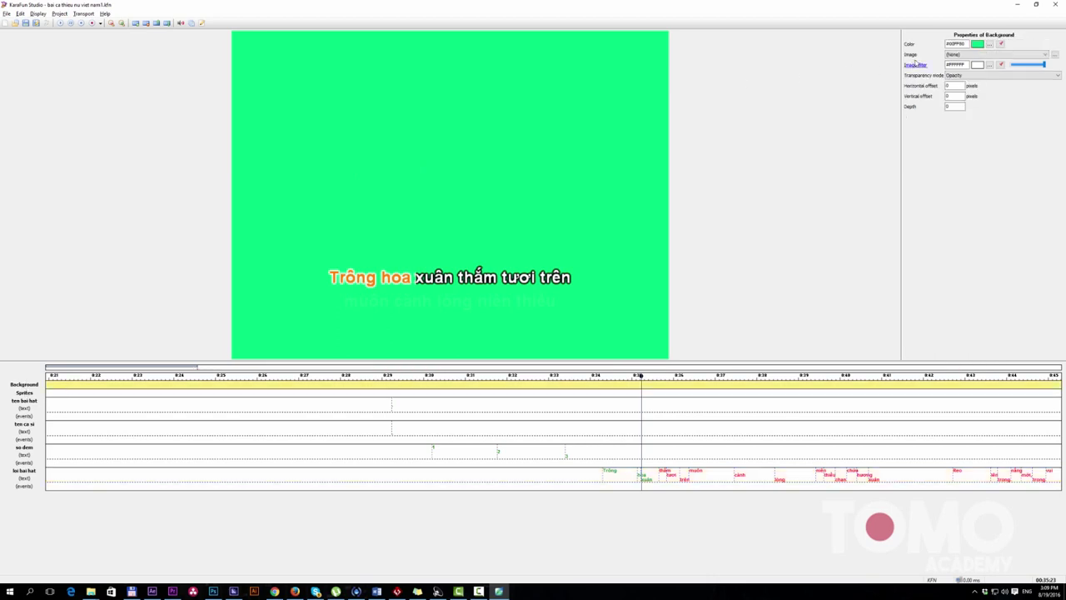
left_click(989, 47)
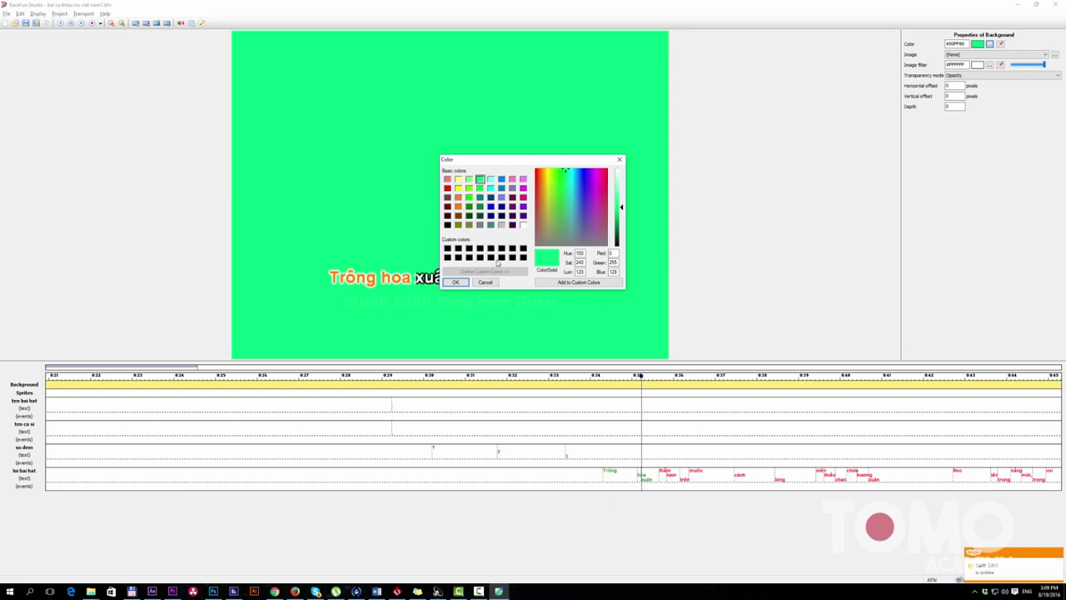
left_click(485, 282)
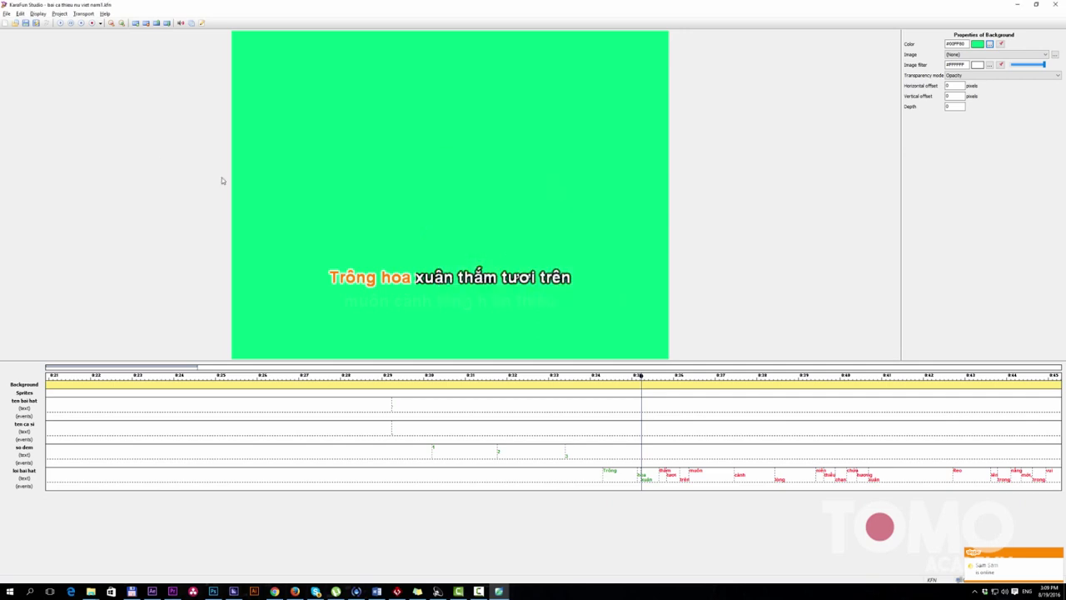
Start an AVI File export of the karaoke lyrics and move its dialog higher.
left_click(6, 13)
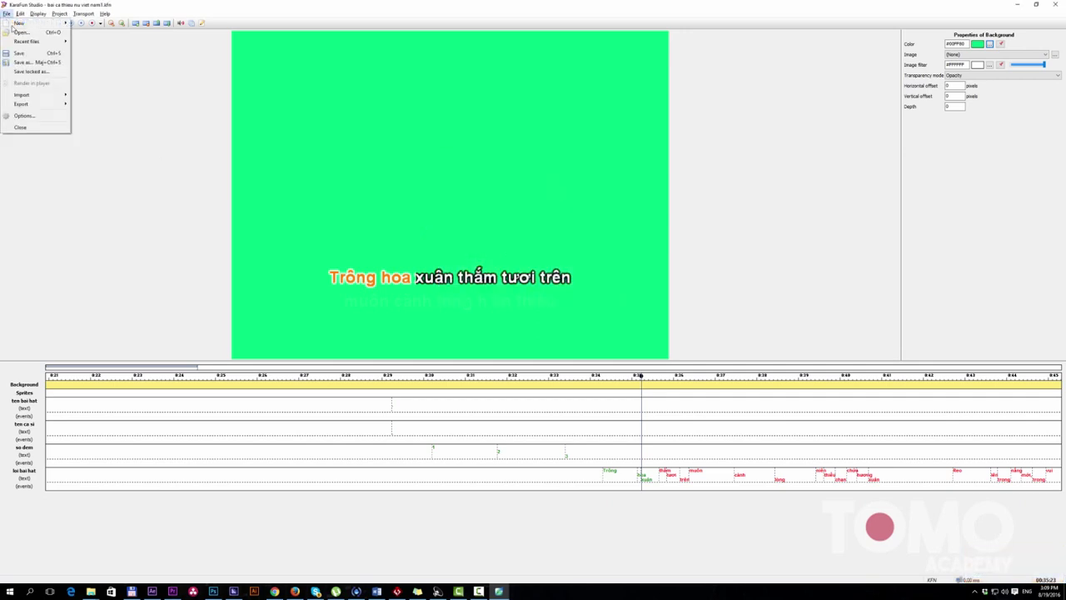
mouse_move(25, 104)
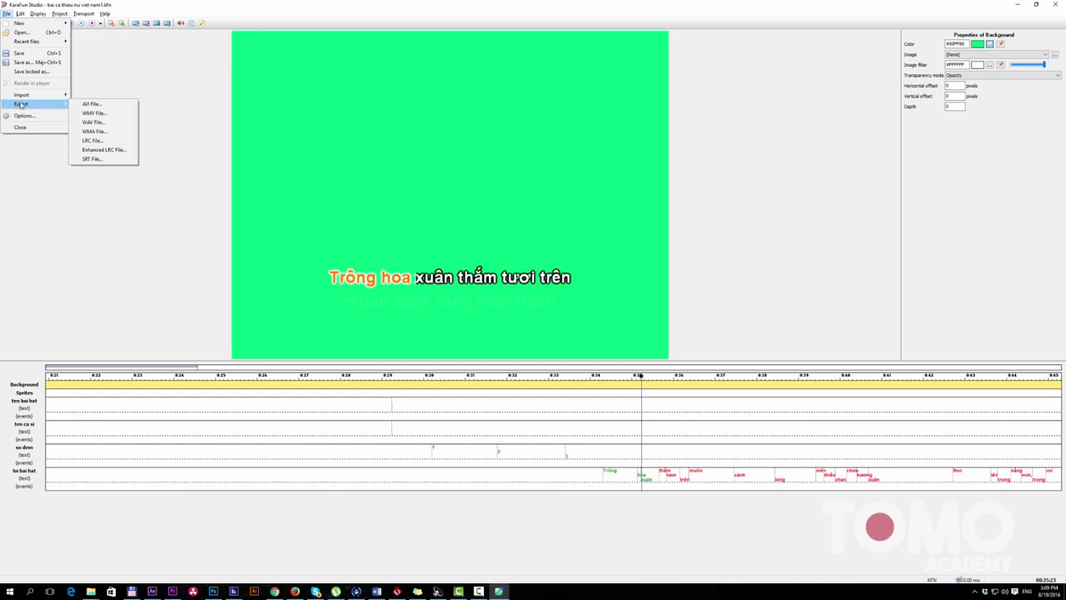
left_click(88, 104)
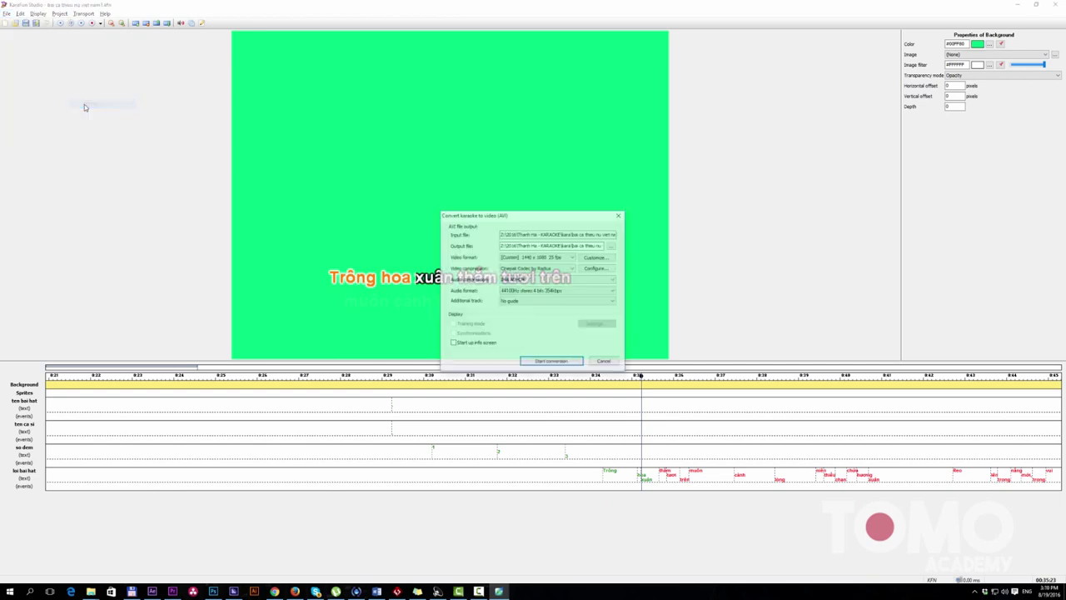
mouse_move(557, 215)
left_mouse_down()
mouse_move(569, 174)
mouse_move(563, 180)
left_mouse_up()
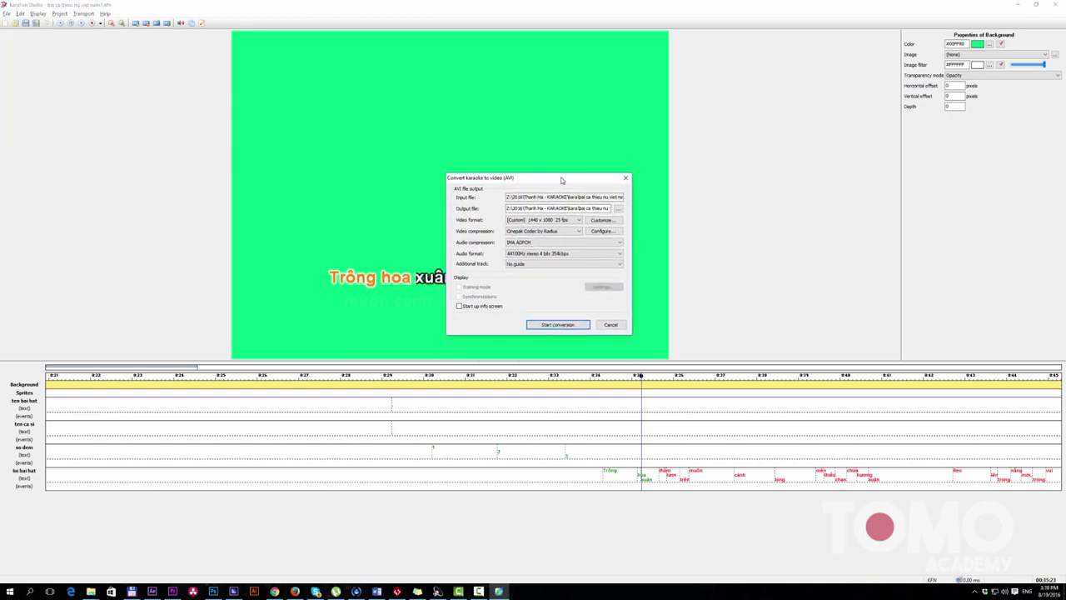
Keep the video format and open its custom 1440 × 1080 settings, selecting the height.
left_click(543, 220)
left_click(543, 221)
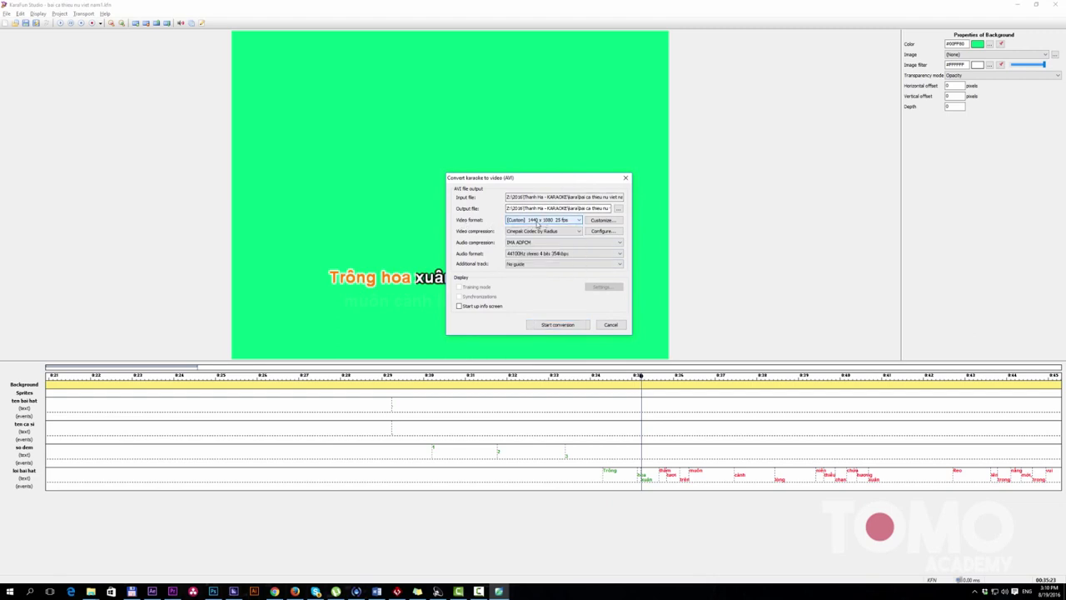
left_click(600, 222)
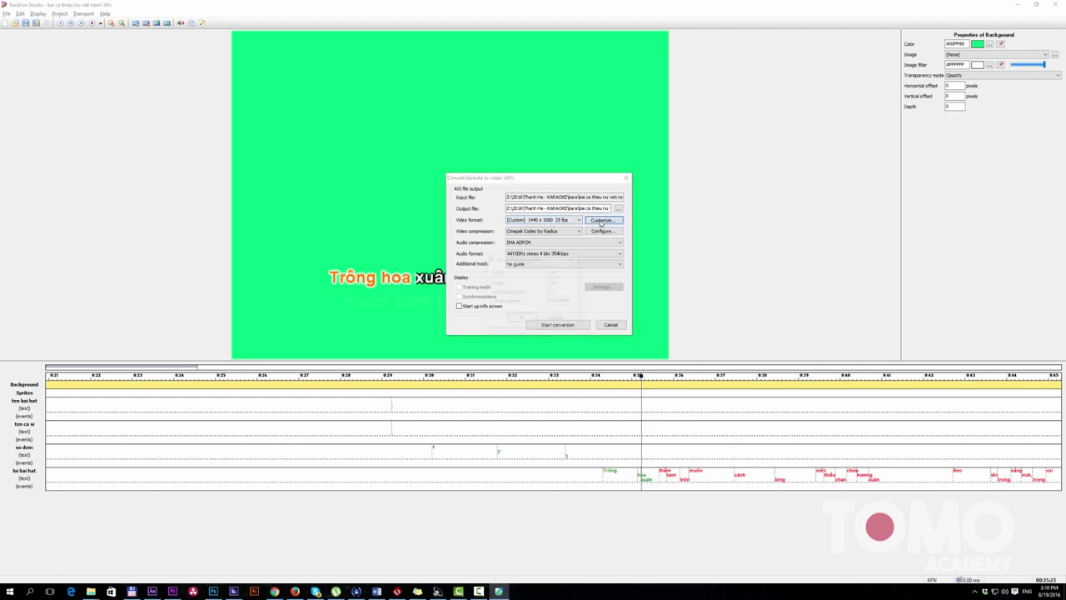
key("Tab")
double_click(552, 284)
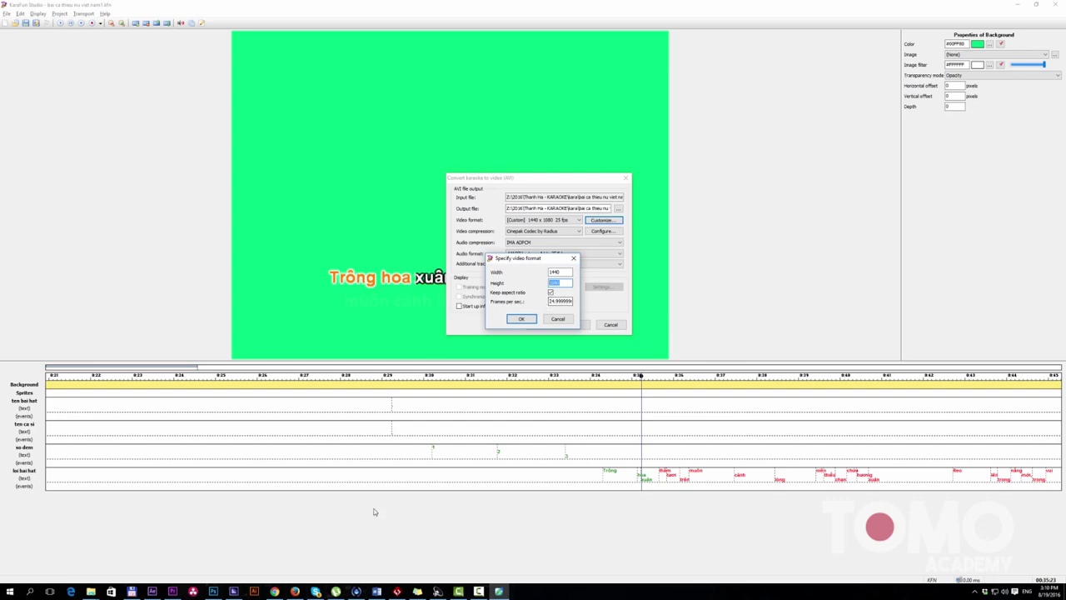
left_click(172, 590)
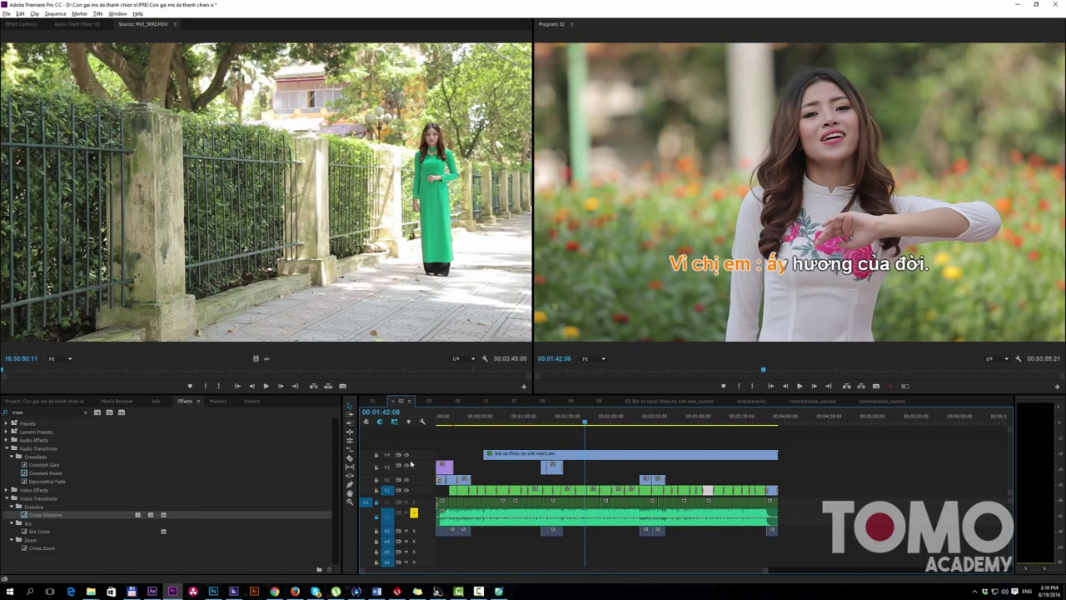
Confirm in the Project panel that tomokaraoke_synced runs at 25.00 fps, then return to KaraFun.
left_click(60, 401)
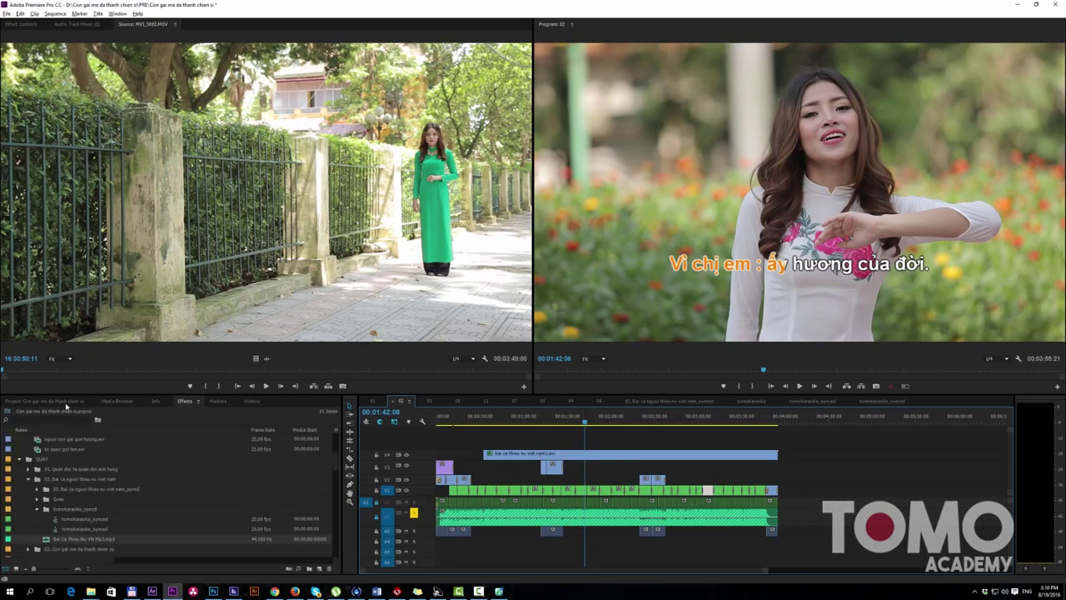
left_click(263, 530)
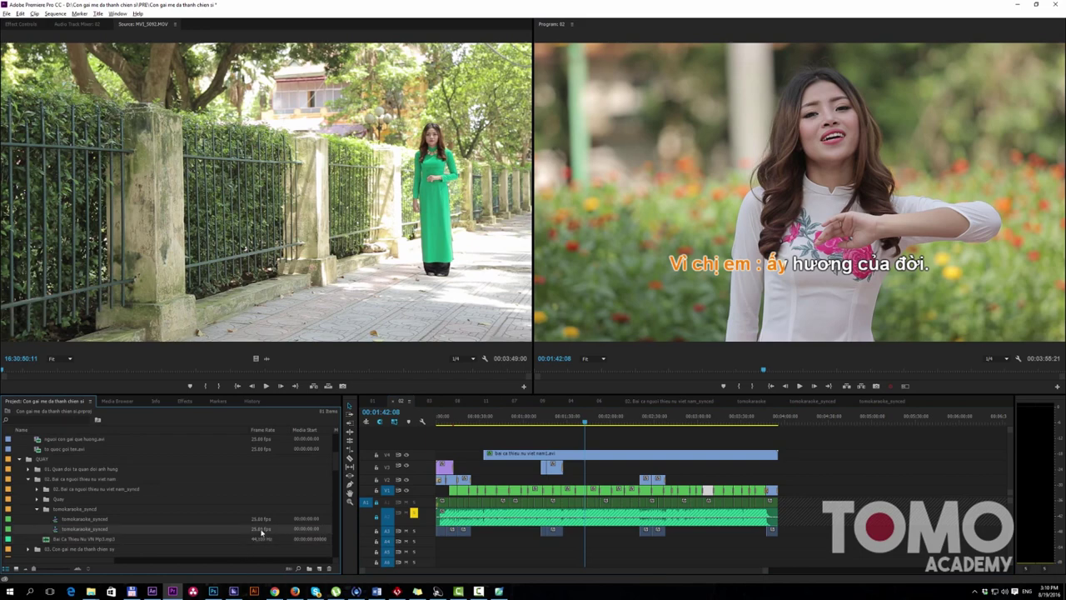
left_click(499, 591)
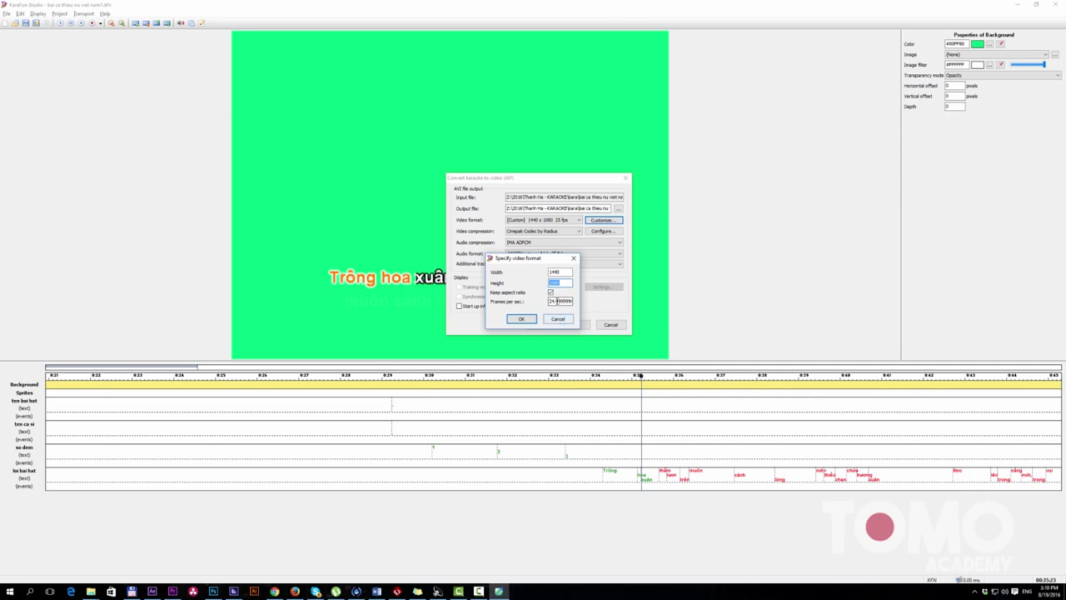
Close the custom format dialog and toggle video compression between Uncompressed frames and Cinepak.
left_click(557, 319)
left_click(546, 231)
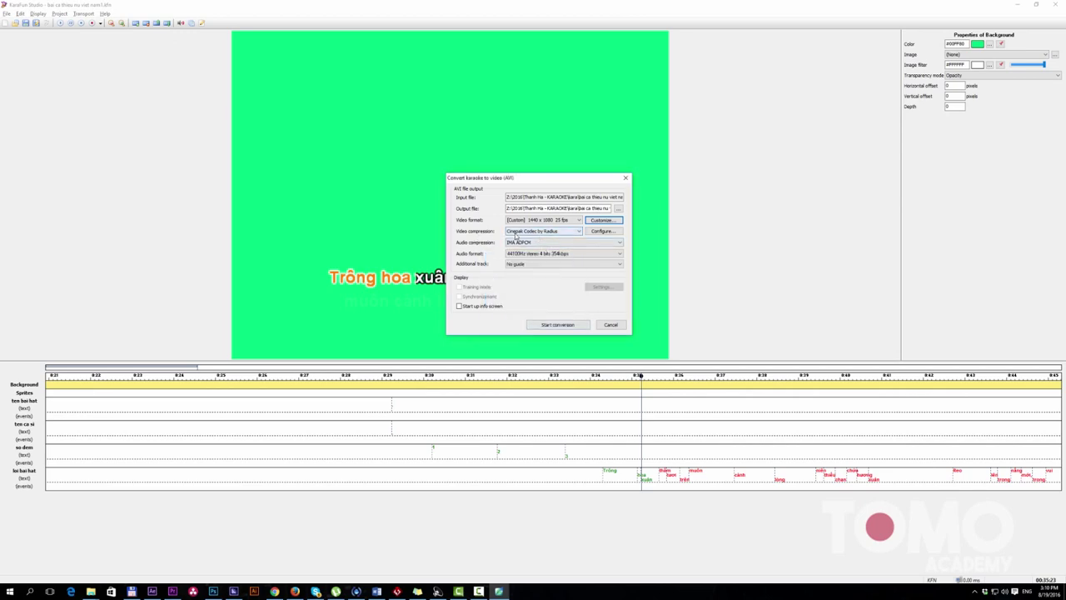
left_click(515, 233)
left_click(508, 240)
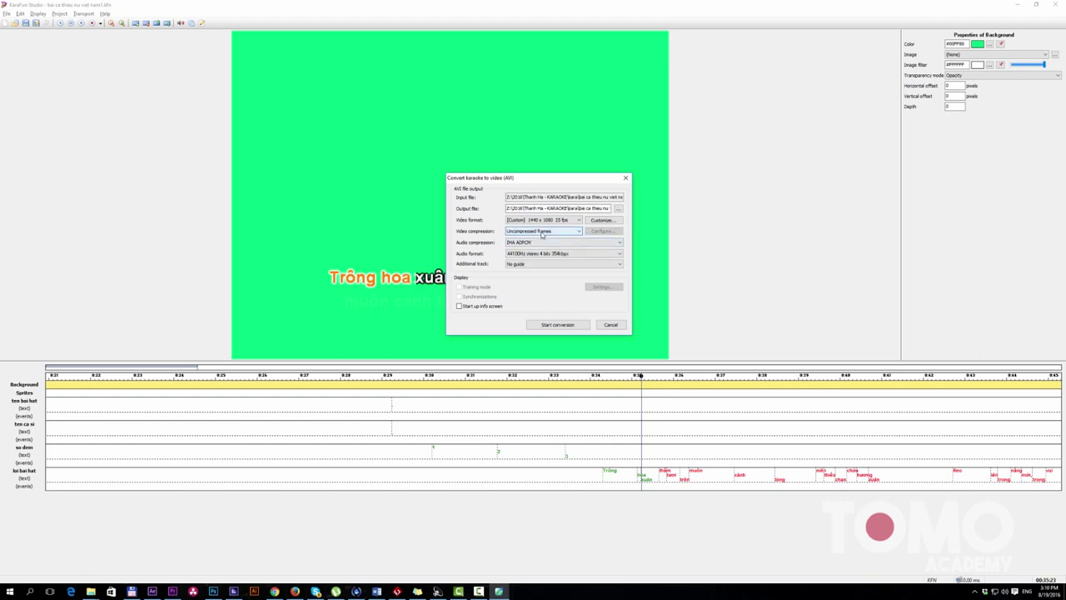
left_click(549, 233)
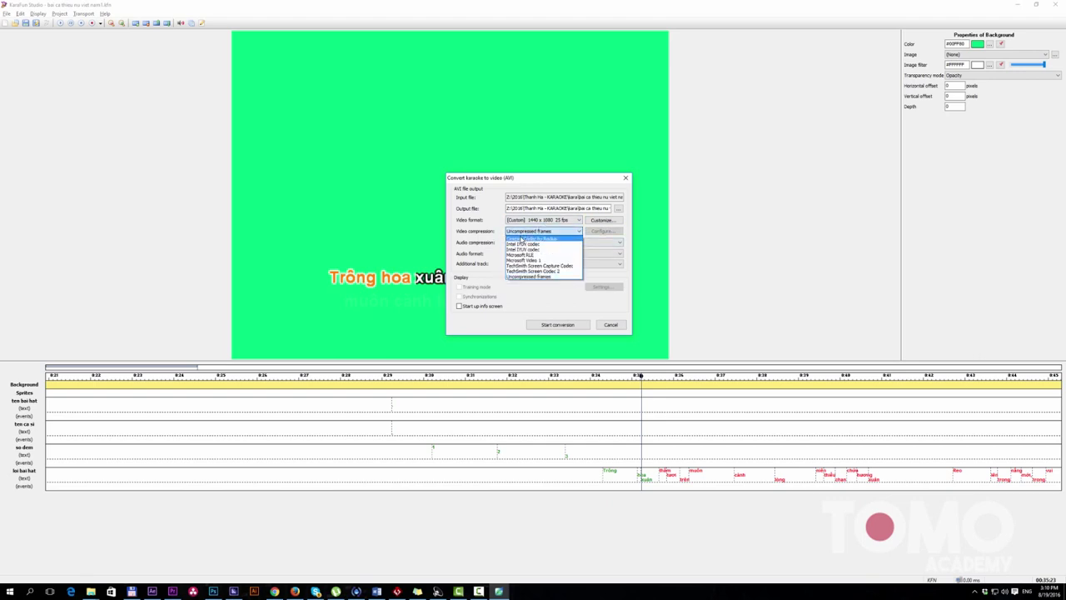
left_click(533, 240)
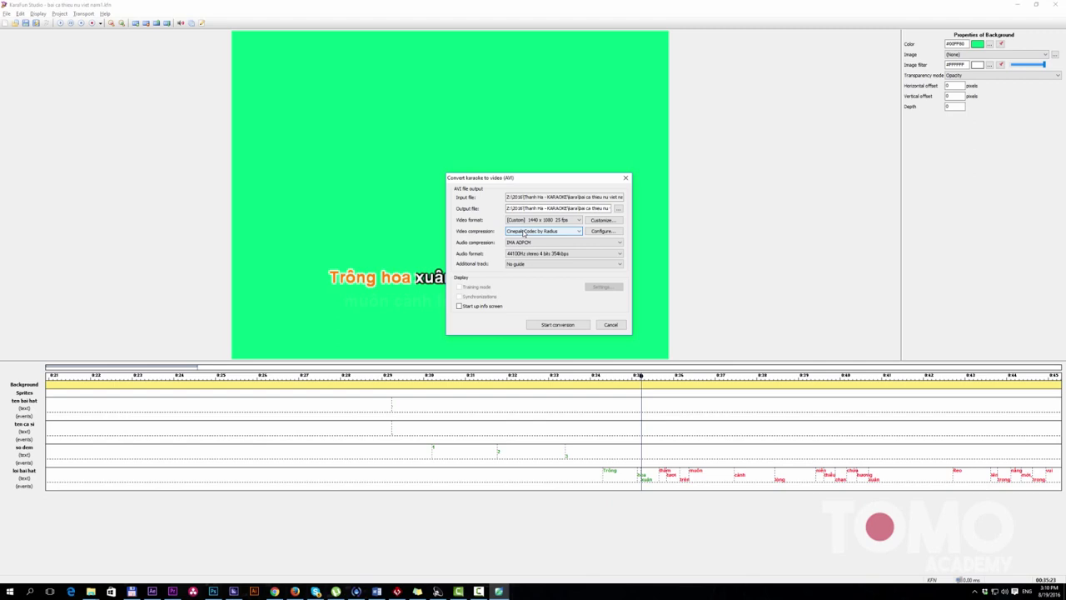
Compare the codecs once more, settle on Cinepak Codec by Radius, and close the AVI dialog.
left_click(524, 234)
left_click(534, 279)
left_click(527, 235)
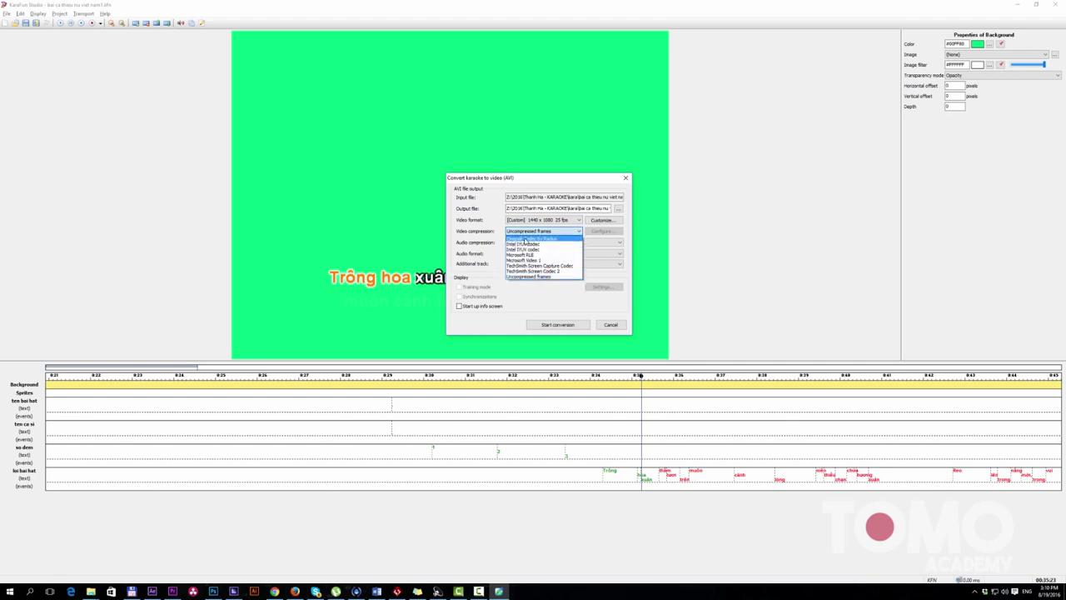
left_click(526, 241)
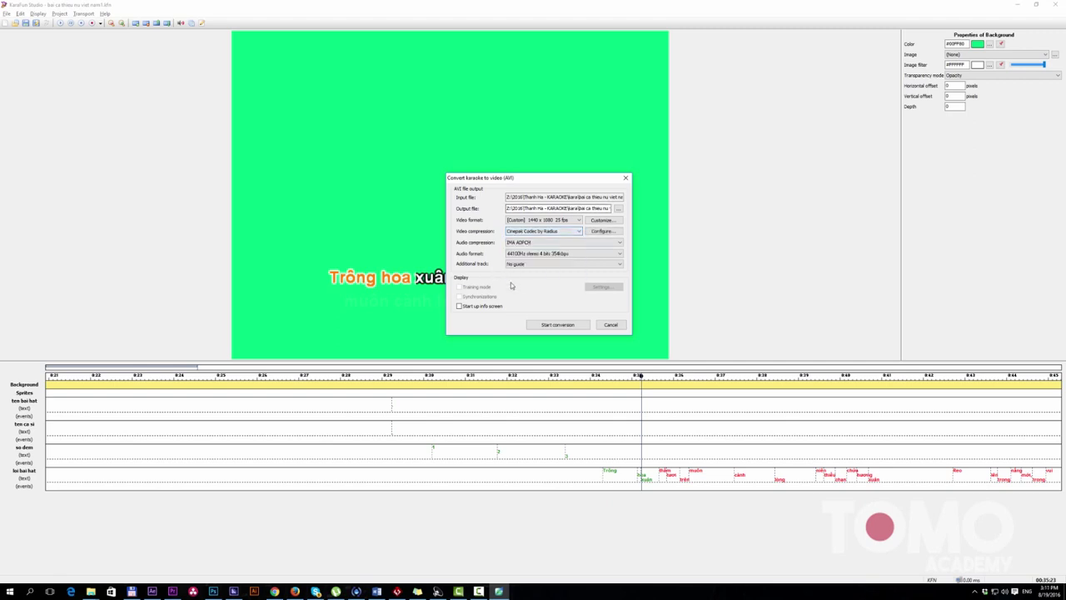
left_click(561, 327)
left_click(615, 325)
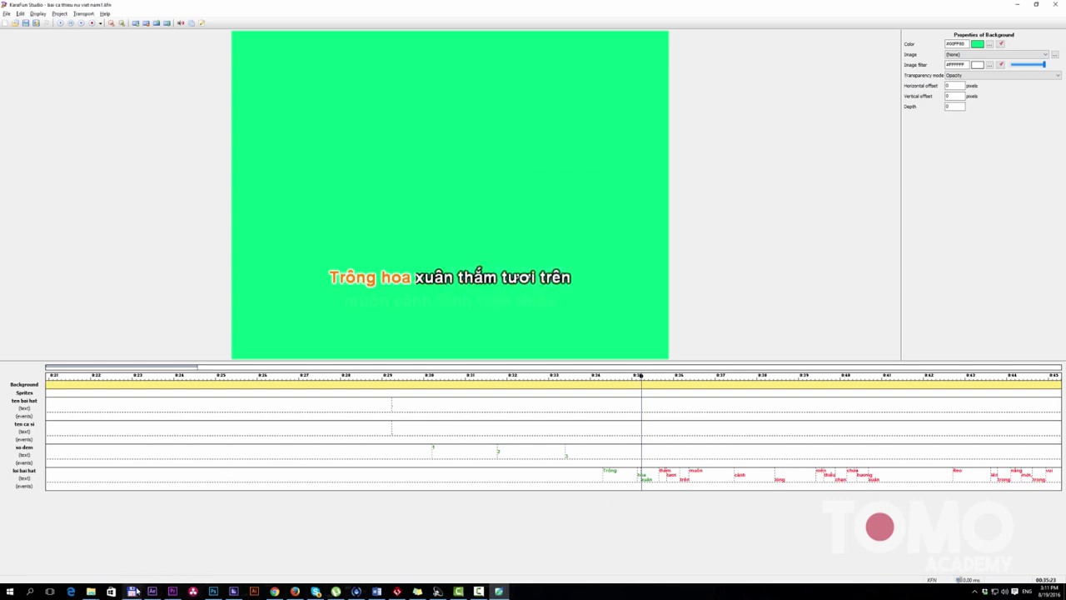
In Premiere, show the other tomokaraoke_synced sequence and collapse the tomokaraoke_synced and QUAY bin folders.
mouse_move(133, 592)
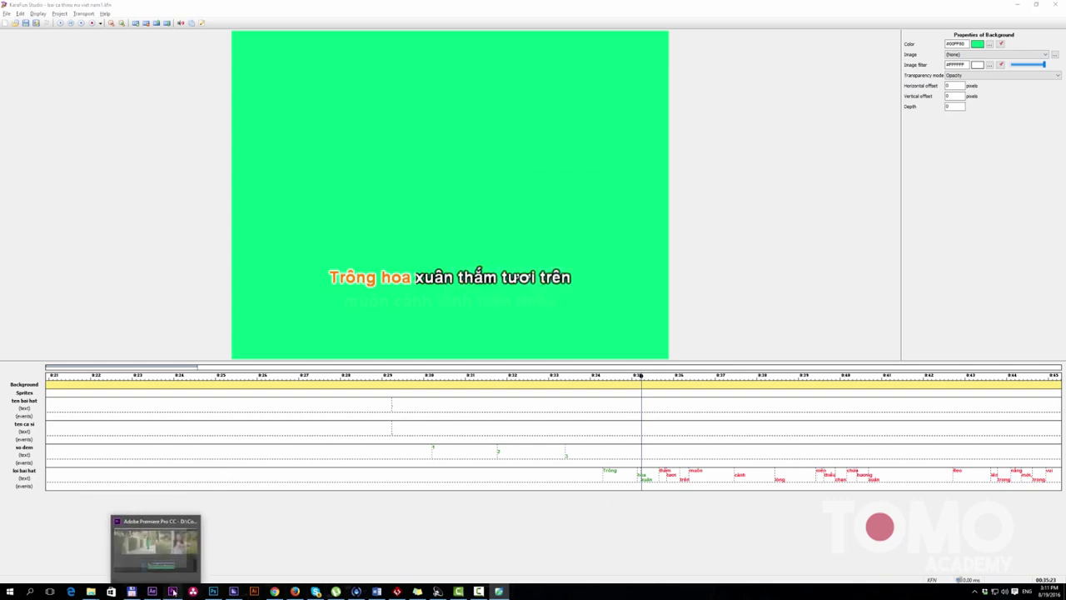
left_click(172, 592)
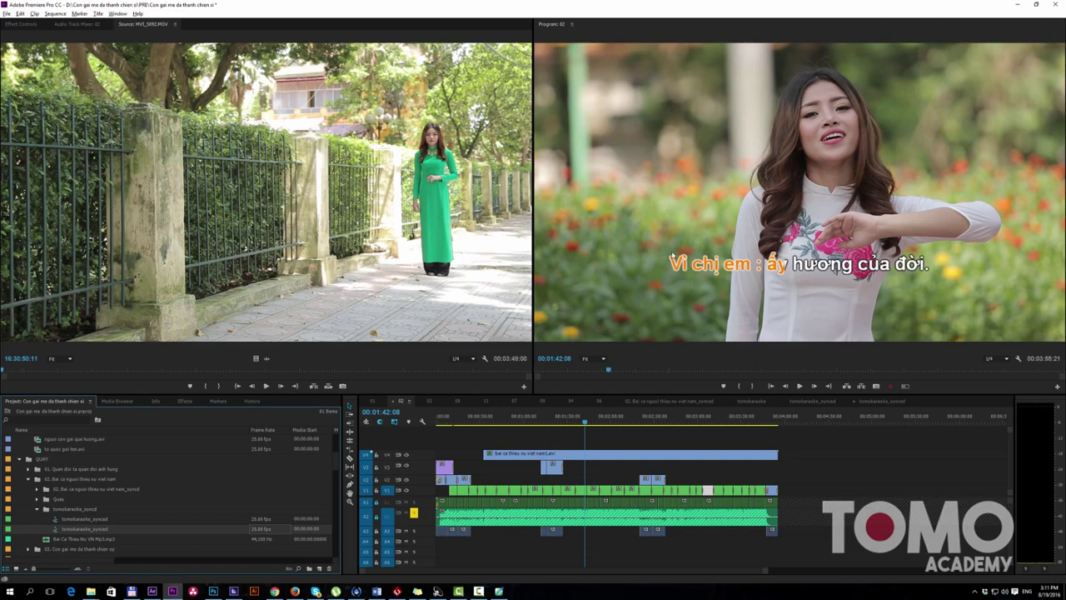
left_click(885, 401)
left_click(37, 508)
left_click(29, 459)
scroll(60, 482, "up", 2)
scroll(60, 479, "up", 2)
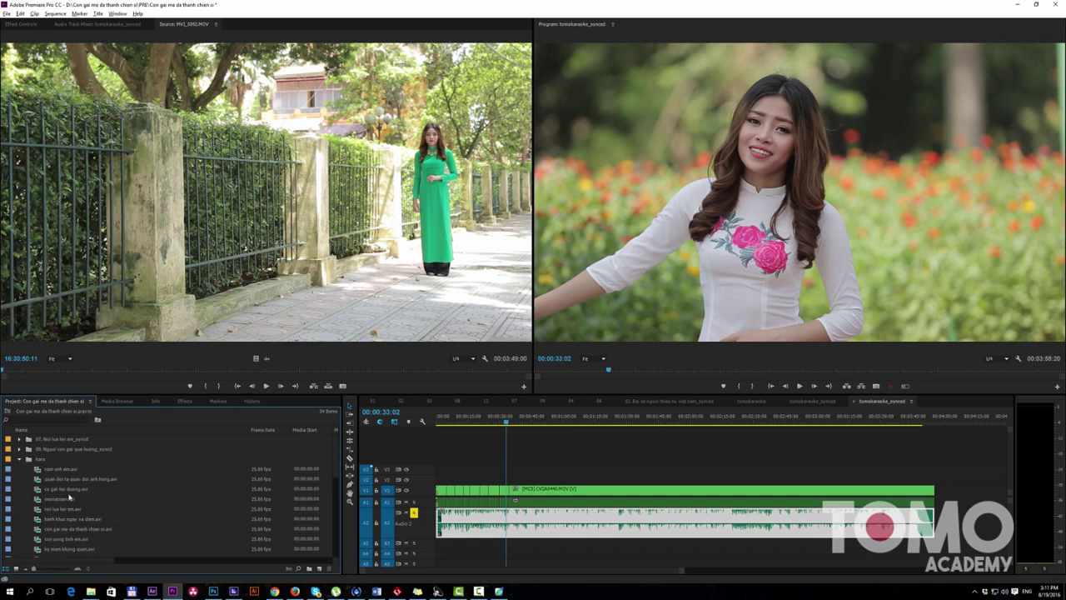
Browse the kara bin's karaoke clips, including con gai me da thanh chien si.avi and nguoi con gai que huong.avi.
left_click(71, 491)
left_click(80, 521)
left_click(70, 532)
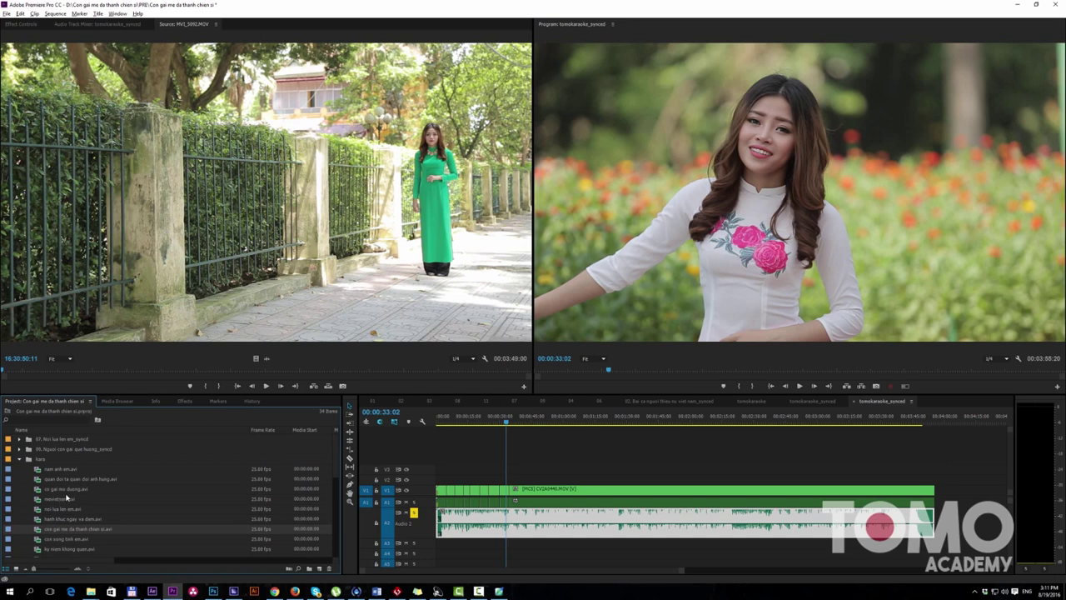
scroll(66, 513, "down", 1)
scroll(79, 549, "down", 1)
left_click(79, 542)
scroll(71, 539, "down", 1)
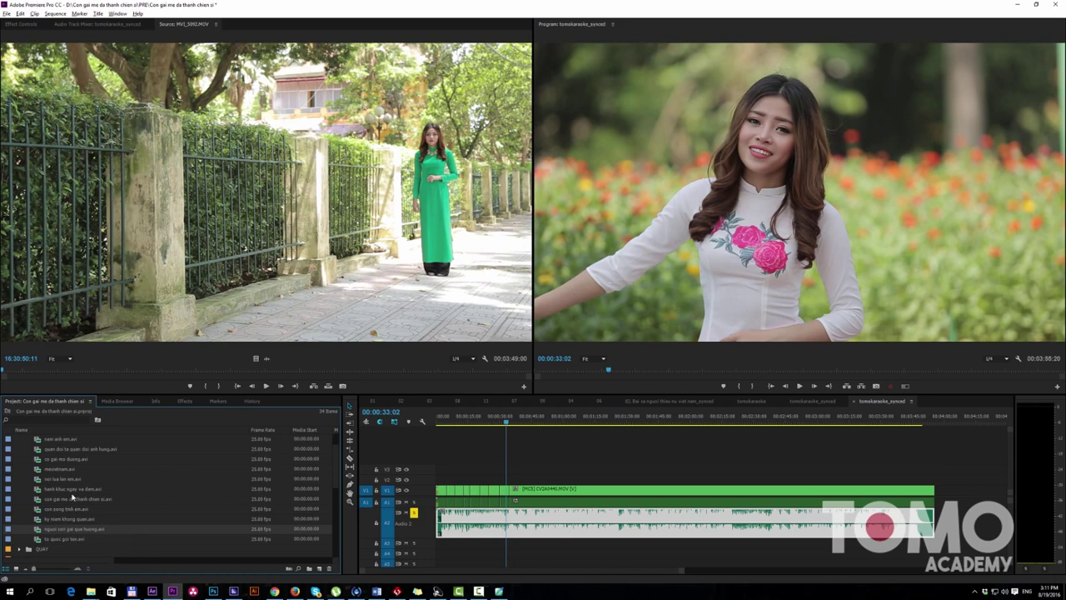
left_click(73, 499)
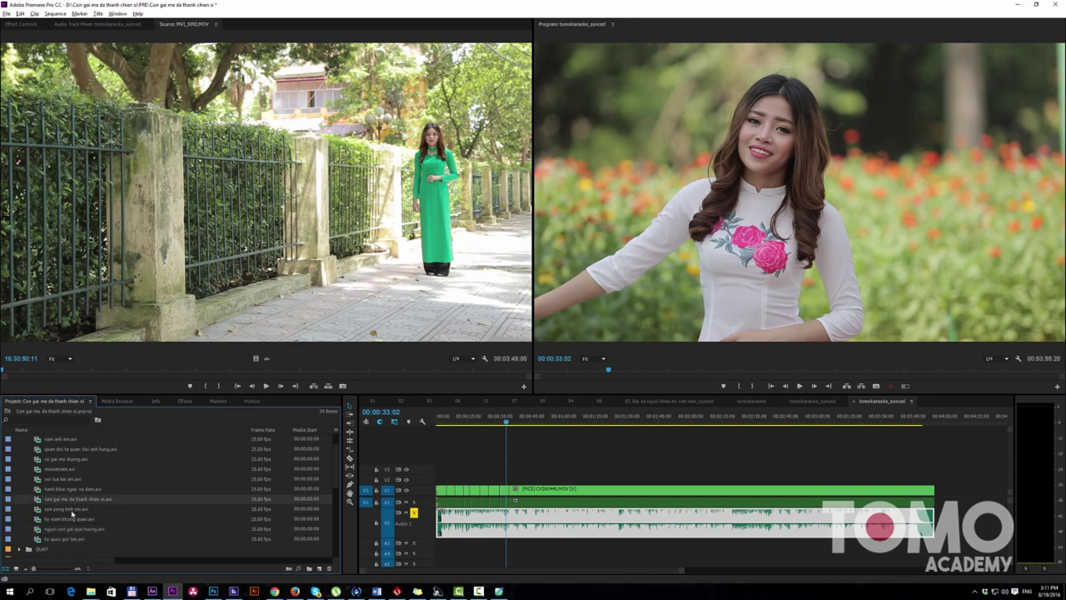
scroll(70, 496, "up", 1)
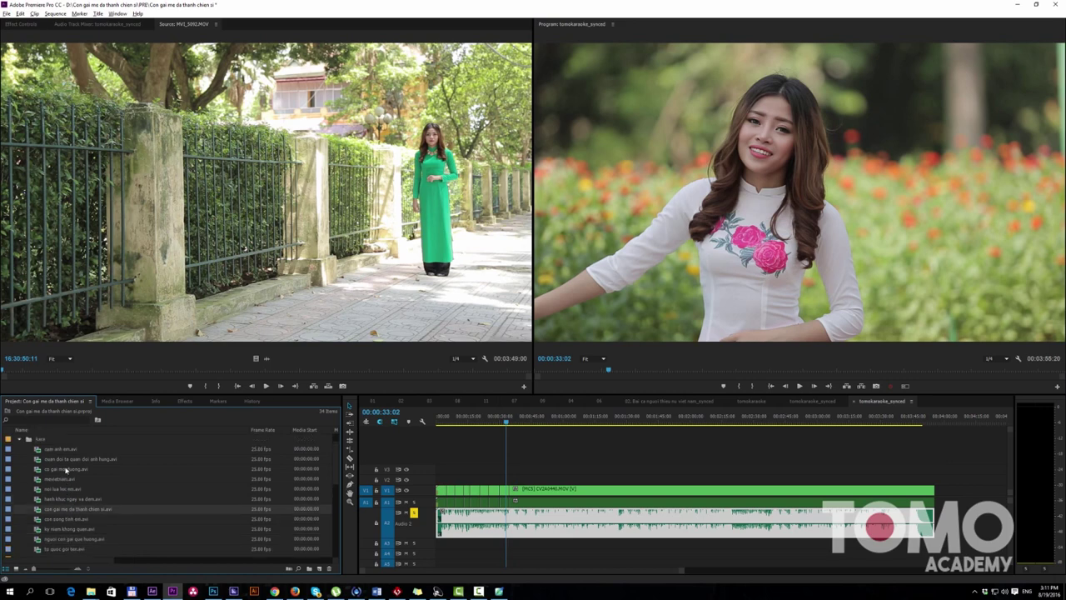
left_click(83, 529)
left_click(84, 535)
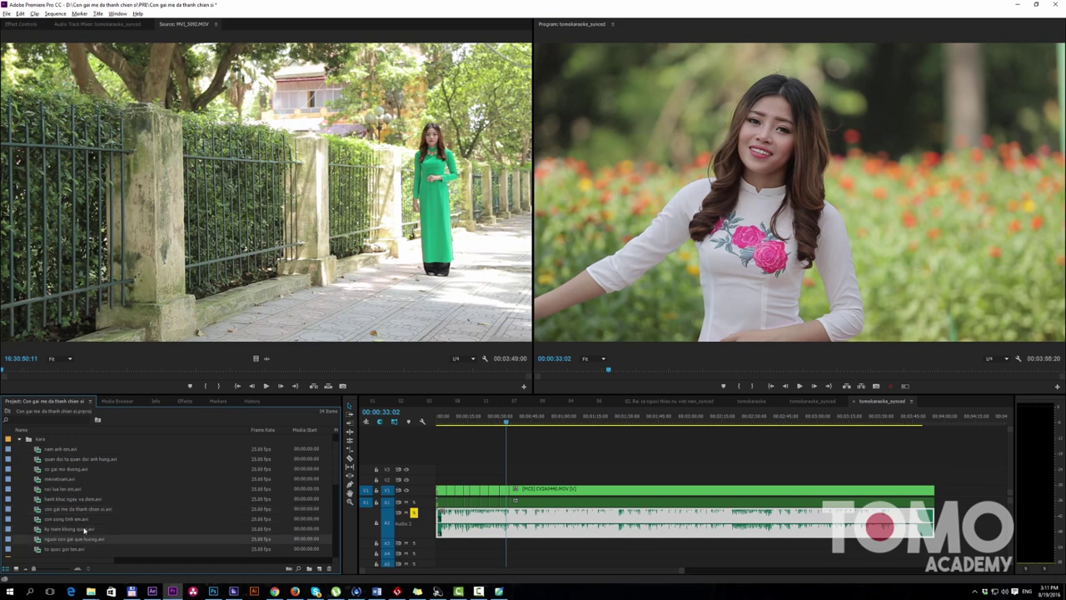
scroll(66, 533, "down", 2)
Place Bai ca thieu nu viet nam1.avi from the ten bai hat bin onto V3 at the start.
left_click(18, 549)
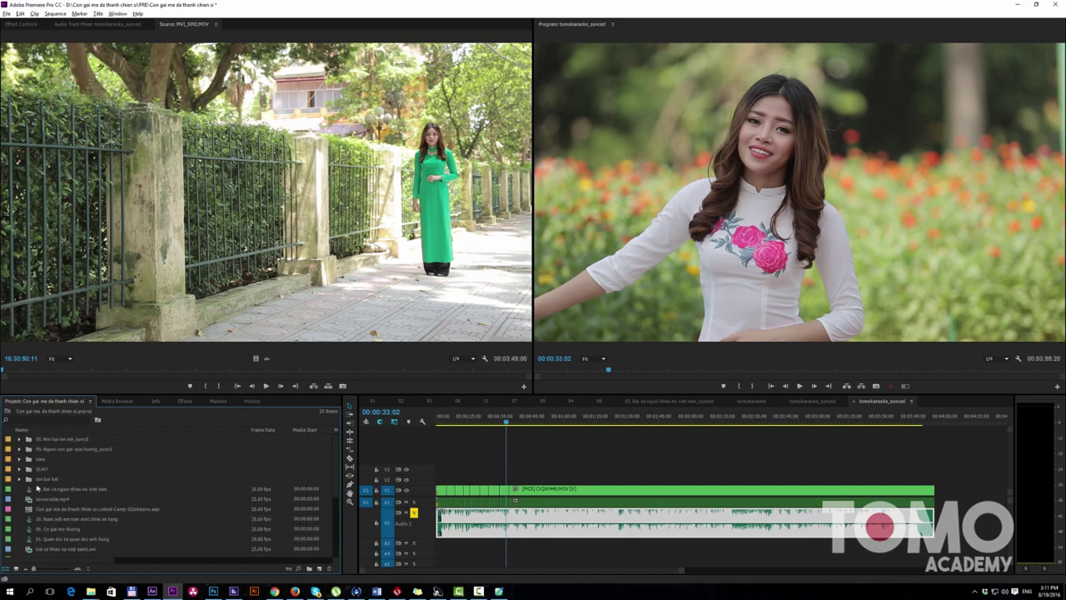
left_click(56, 500)
scroll(70, 516, "down", 1)
left_click(75, 539)
left_click_drag(74, 539, 439, 470)
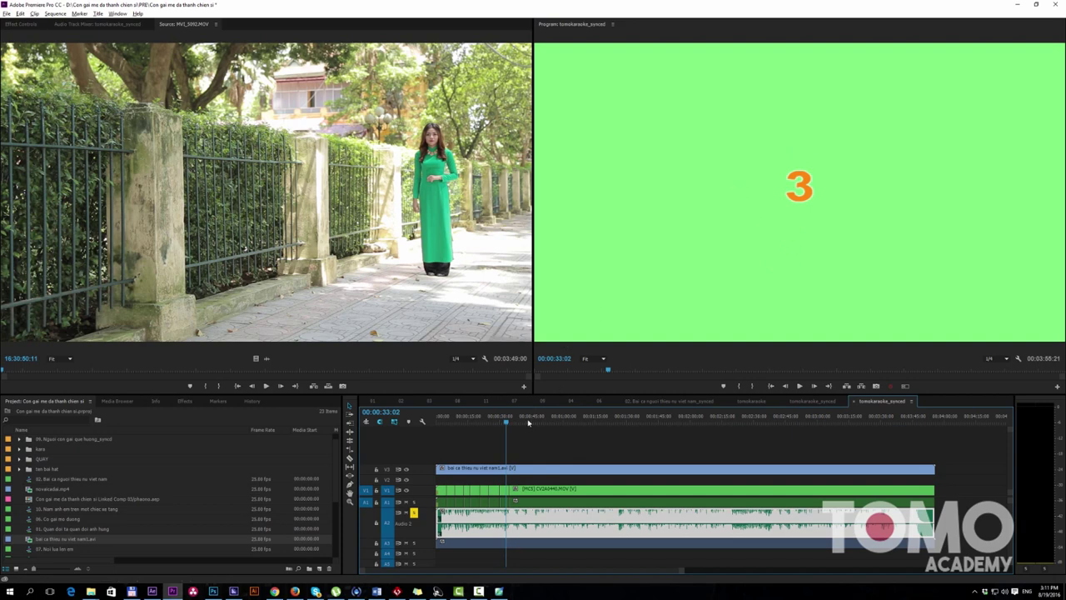
Turn off Uniform Scale in the lyrics clip's Motion settings and set Scale Width to 75.
key("Down")
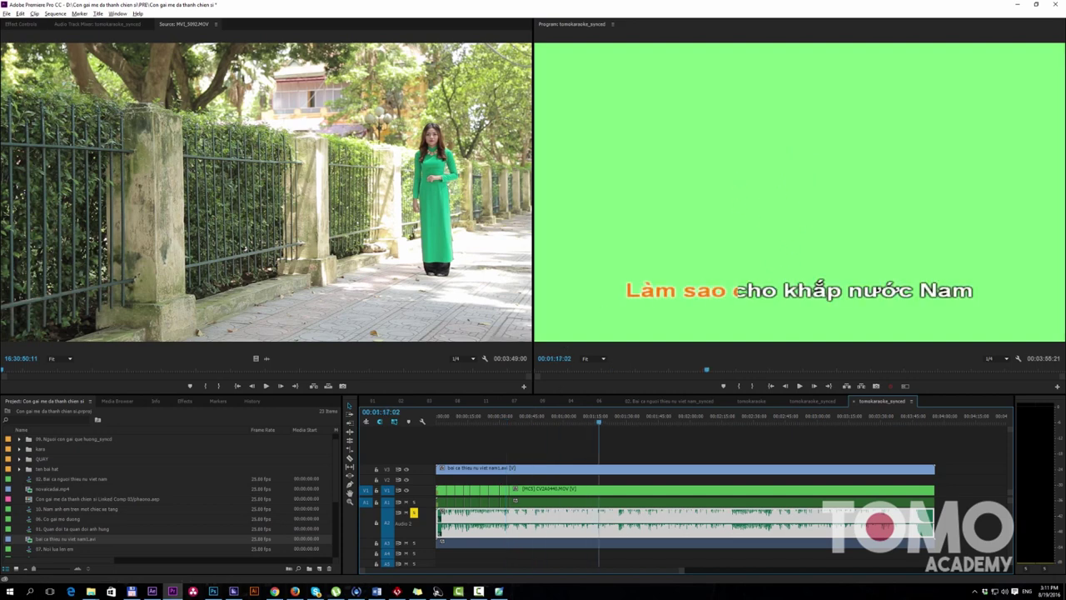
key("ctrl+a")
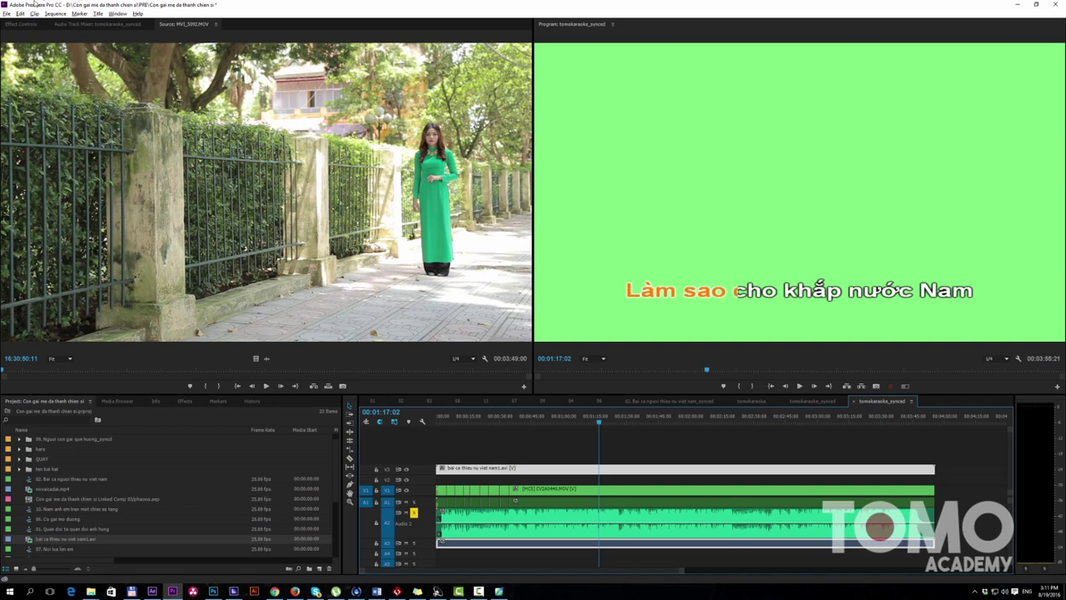
left_click(21, 23)
left_click(7, 58)
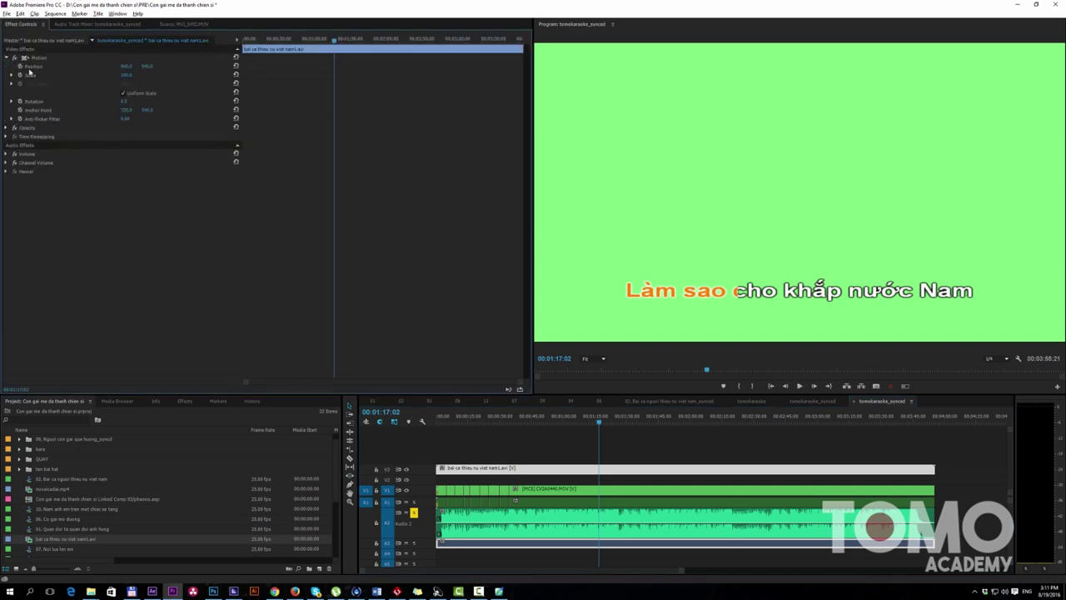
left_click(124, 92)
left_click(125, 84)
type("75")
key("Return")
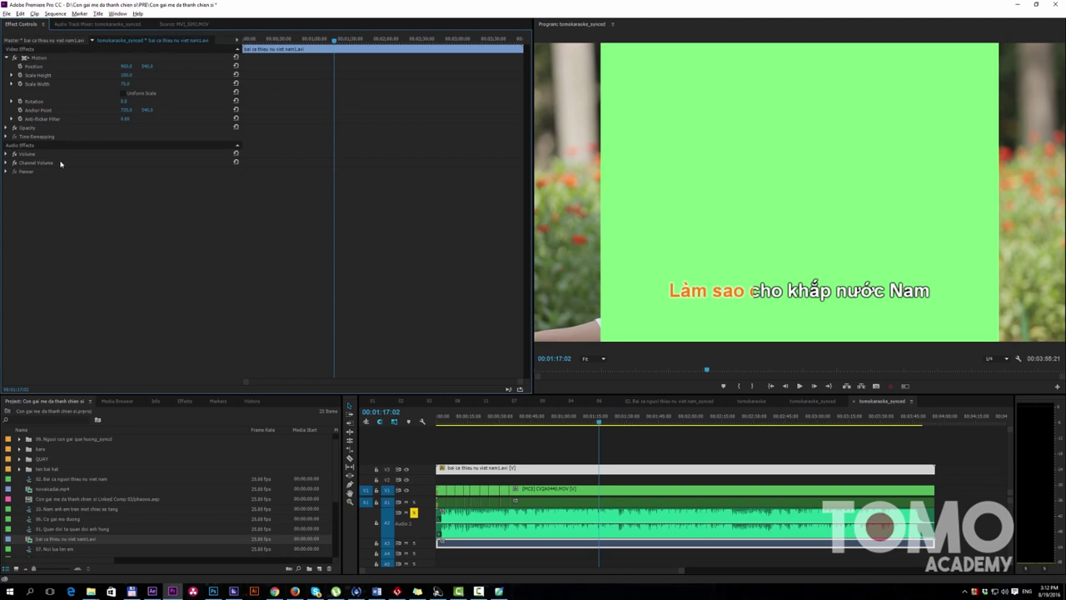
Apply Ultra Key to the lyrics clip and sample its green background as the Key Color.
left_click(184, 400)
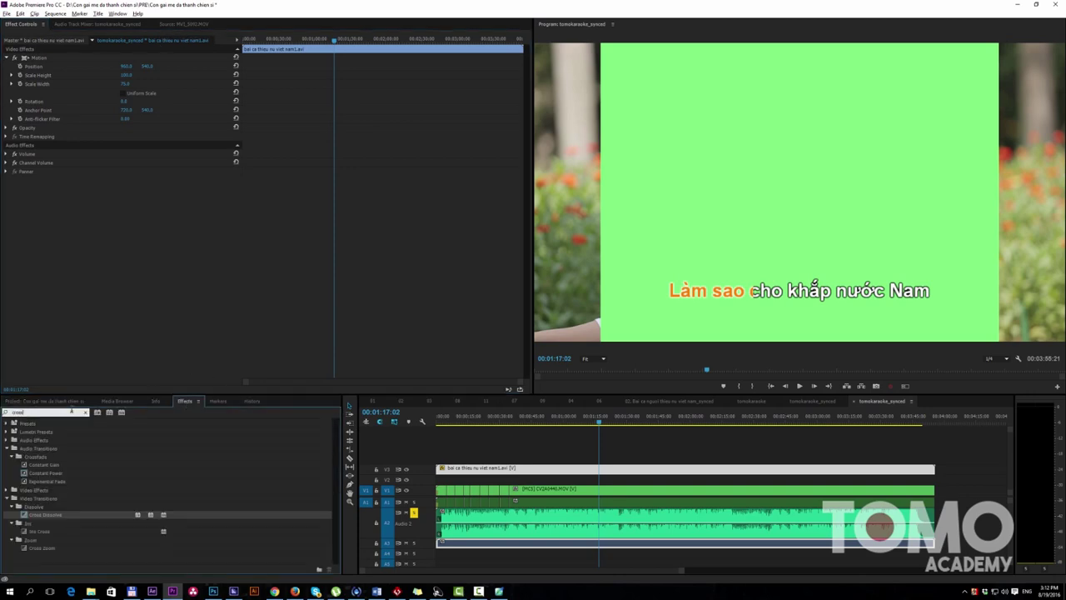
type("ultra")
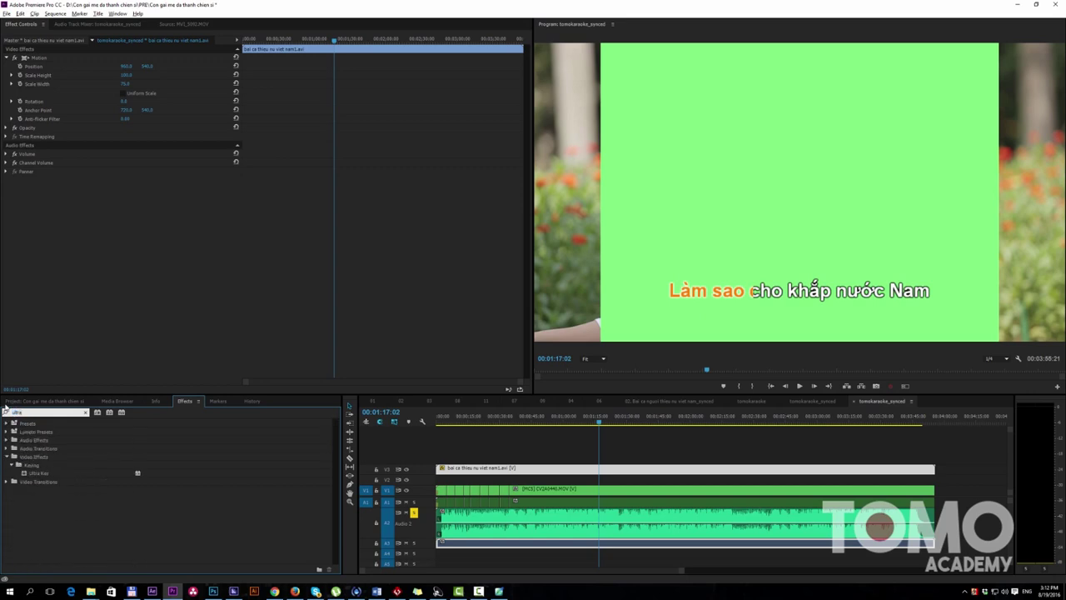
mouse_move(42, 476)
left_mouse_down()
mouse_move(501, 481)
mouse_move(599, 469)
left_mouse_up()
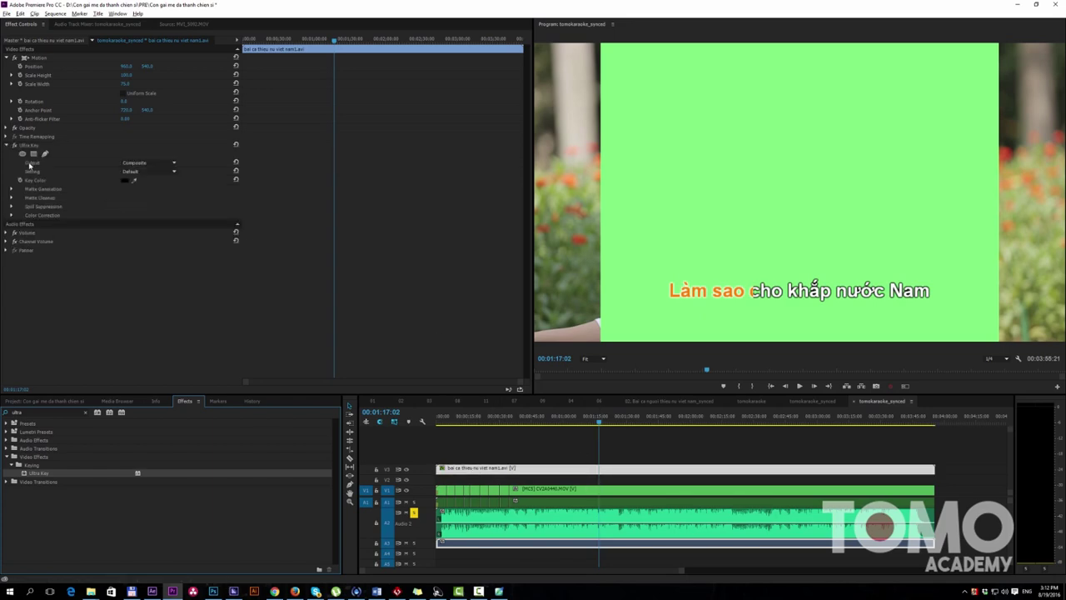
left_click(133, 180)
left_click(704, 166)
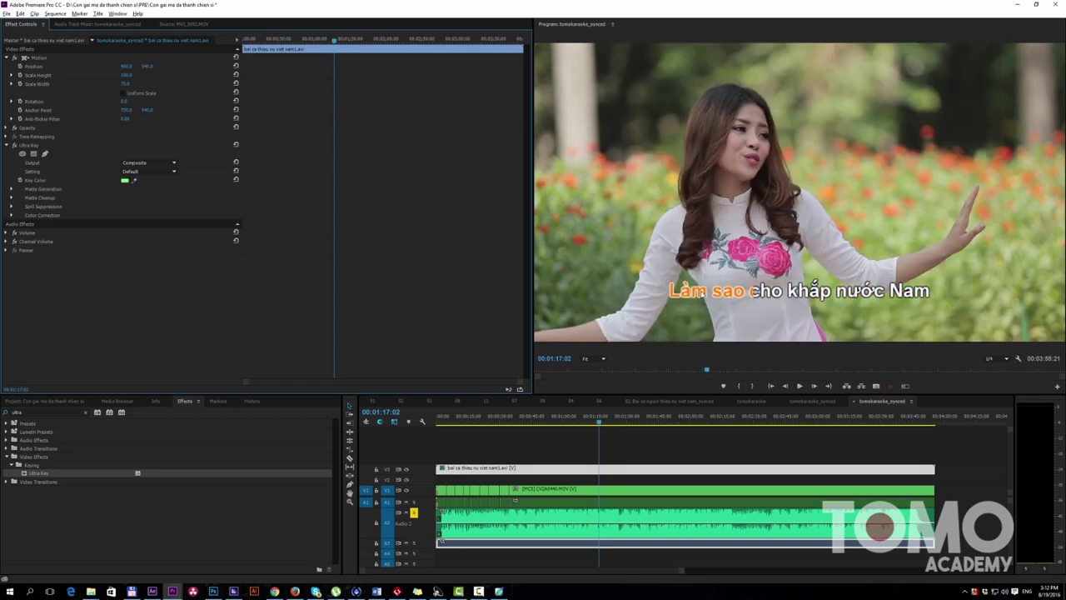
left_click(503, 423)
left_click_drag(503, 423, 504, 423)
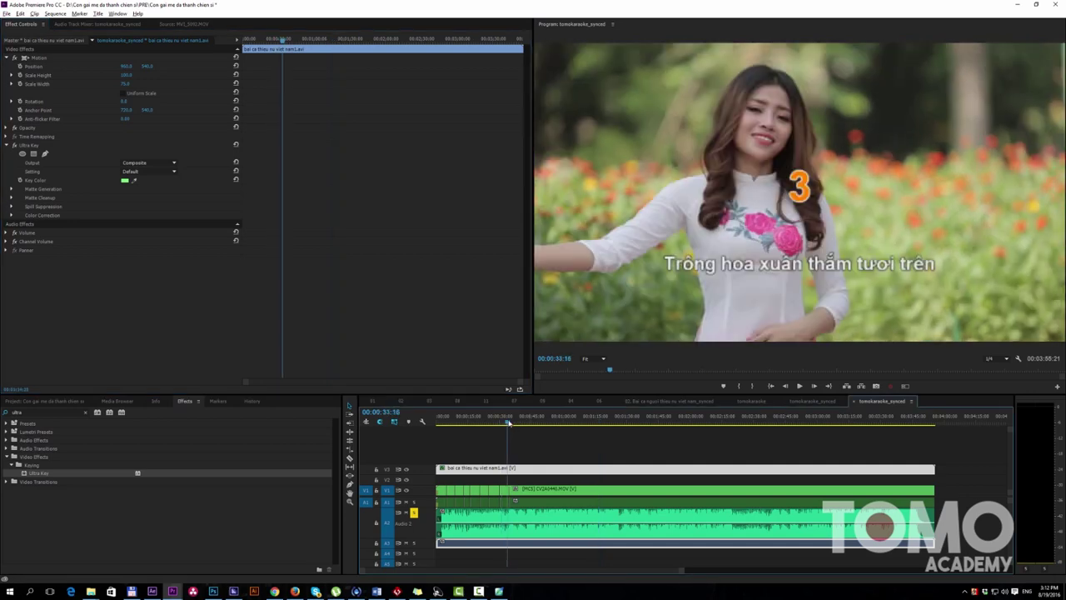
Play the keyed lyrics over the singer from just before the first lyric line.
left_click_drag(503, 424, 506, 423)
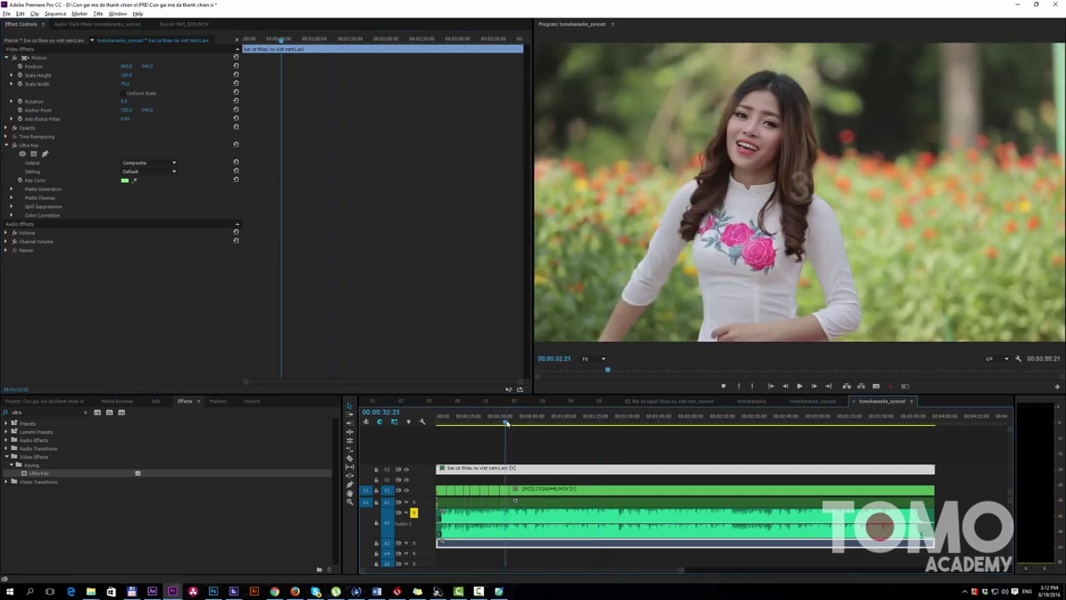
left_click(800, 387)
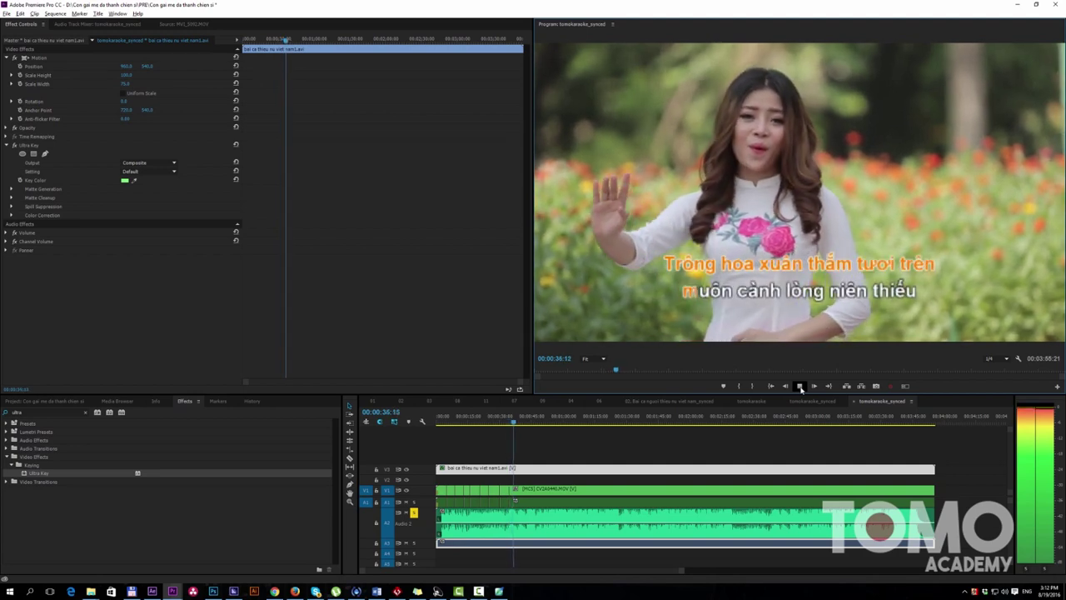
left_click(801, 388)
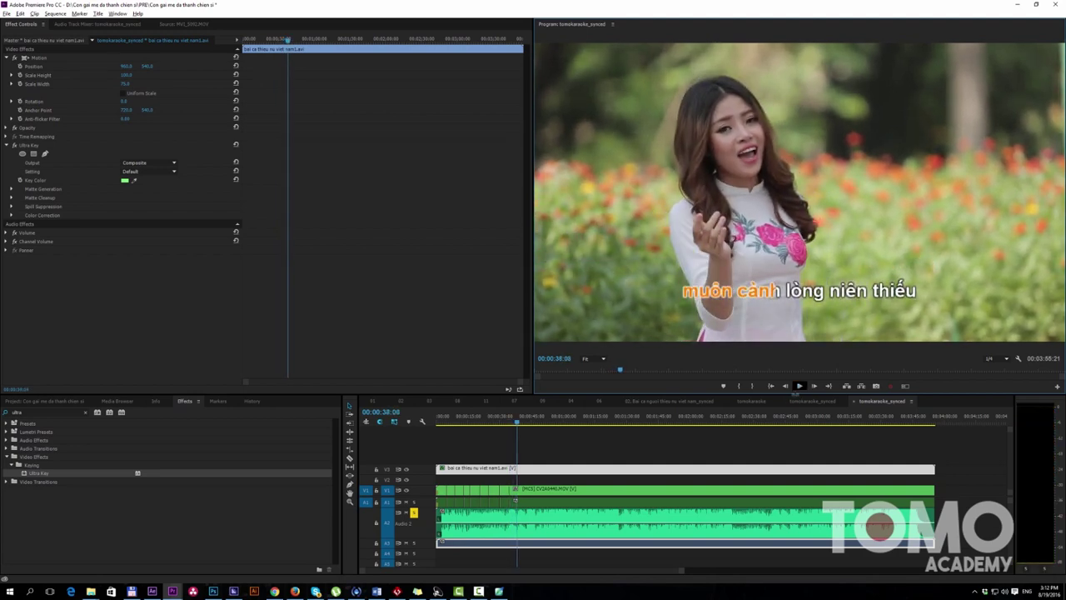
Cut to the close-up camera angle at 00:00:38:08 in Multi-Camera view and play back the result.
left_click(906, 387)
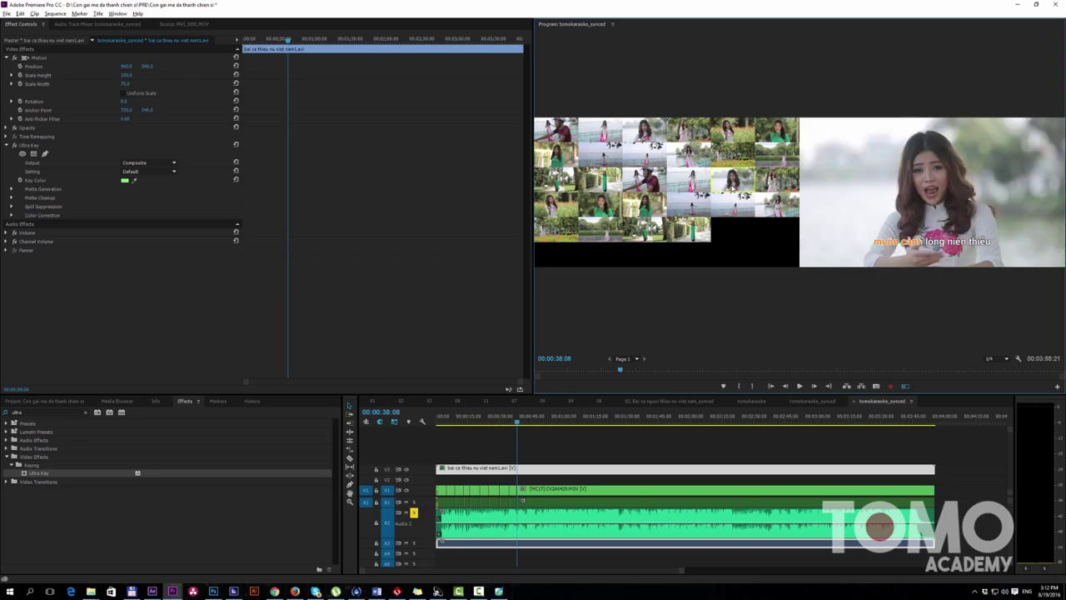
left_click(906, 387)
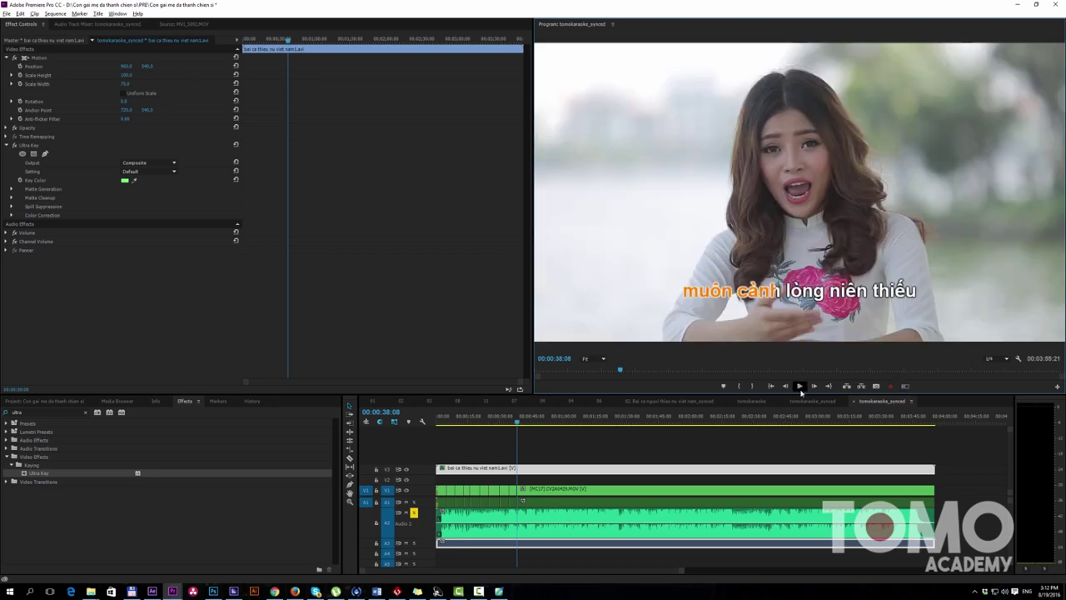
left_click(800, 388)
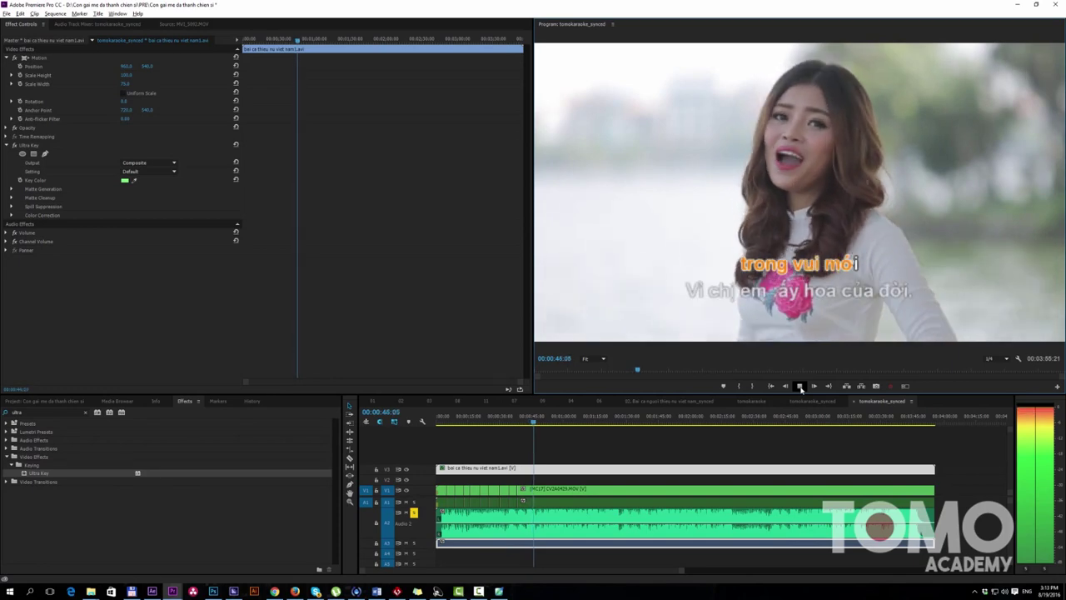
left_click(801, 387)
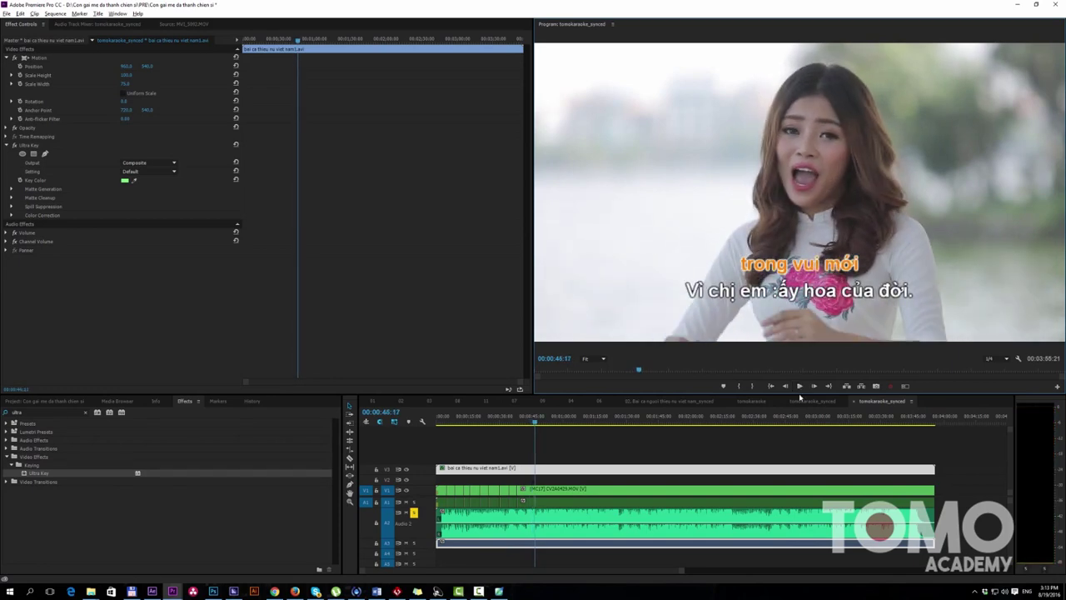